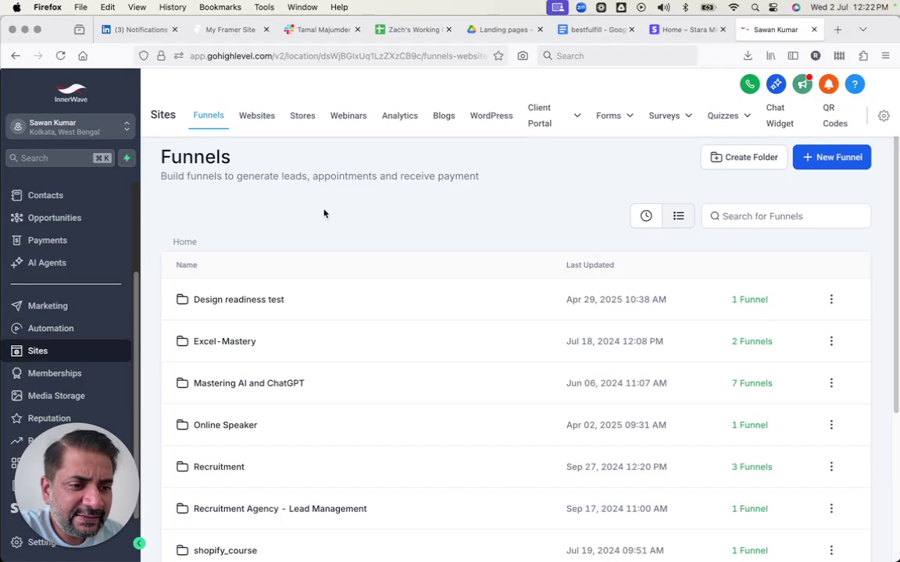
# Step: Open the Design Readiness funnel in the Design readiness test folder and edit its Readiness Test page
pyautogui.click(244, 302)
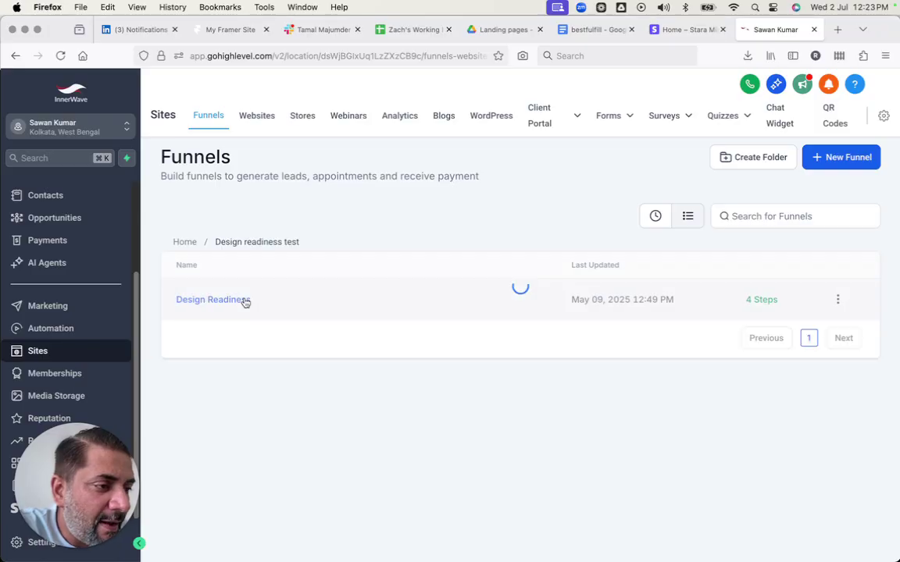
pyautogui.click(245, 302)
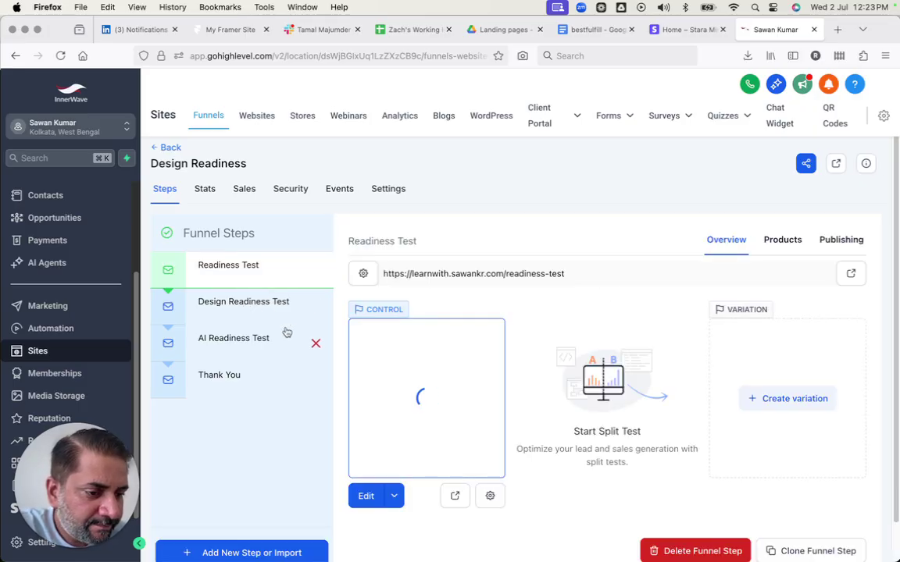
pyautogui.click(395, 495)
pyautogui.click(401, 466)
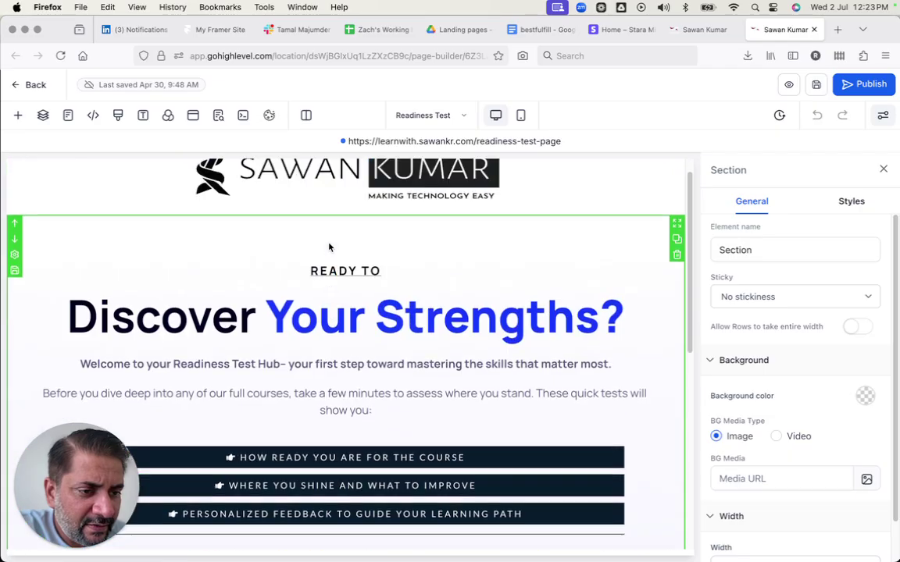
# Step: Browse the prebuilt section templates and search the Mega Menu Headers for "menu", then close the library
pyautogui.click(185, 219)
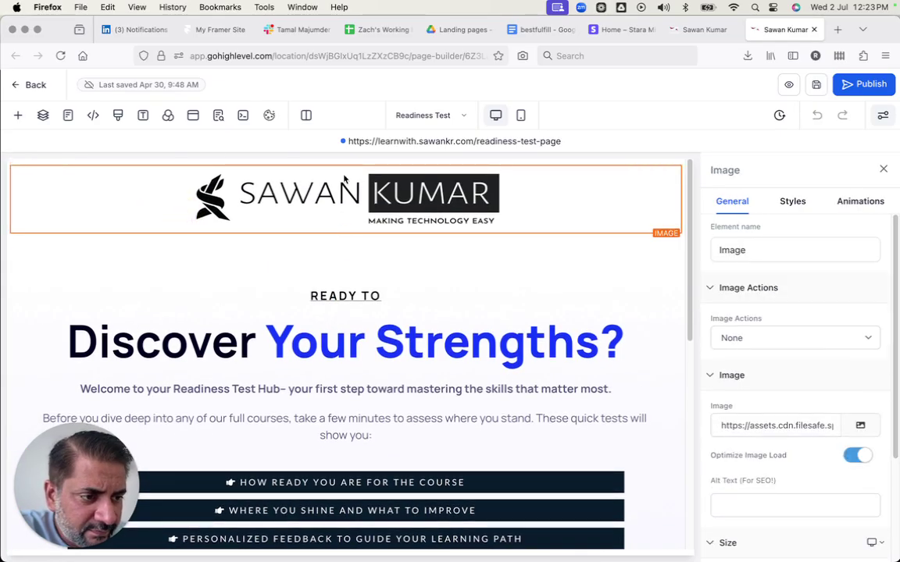
pyautogui.moveTo(355, 191); pyautogui.dragTo(367, 127)
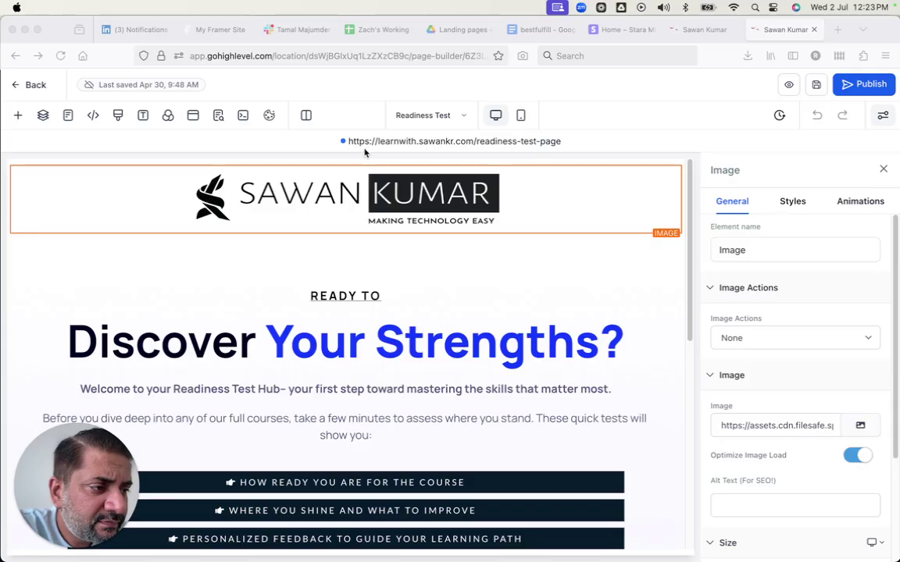
pyautogui.click(345, 233)
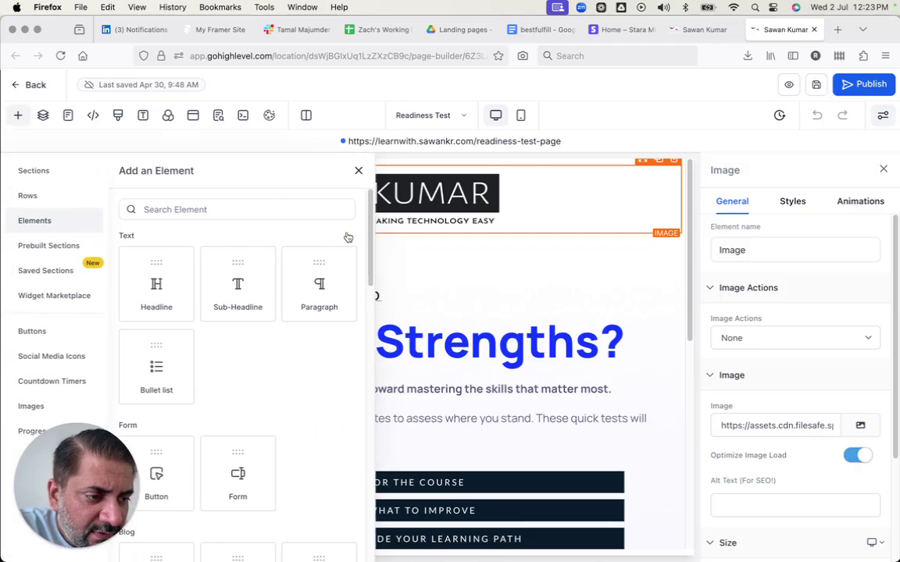
pyautogui.click(264, 213)
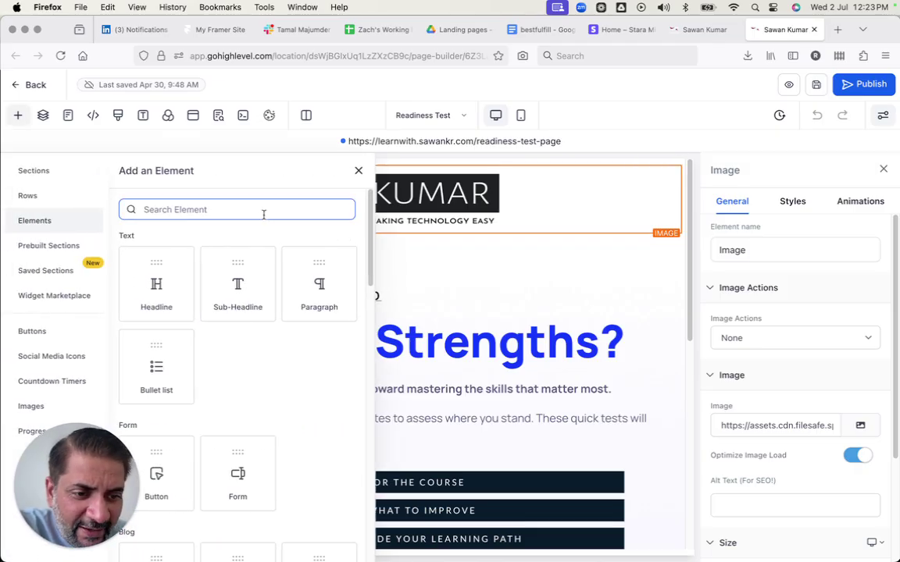
pyautogui.click(80, 245)
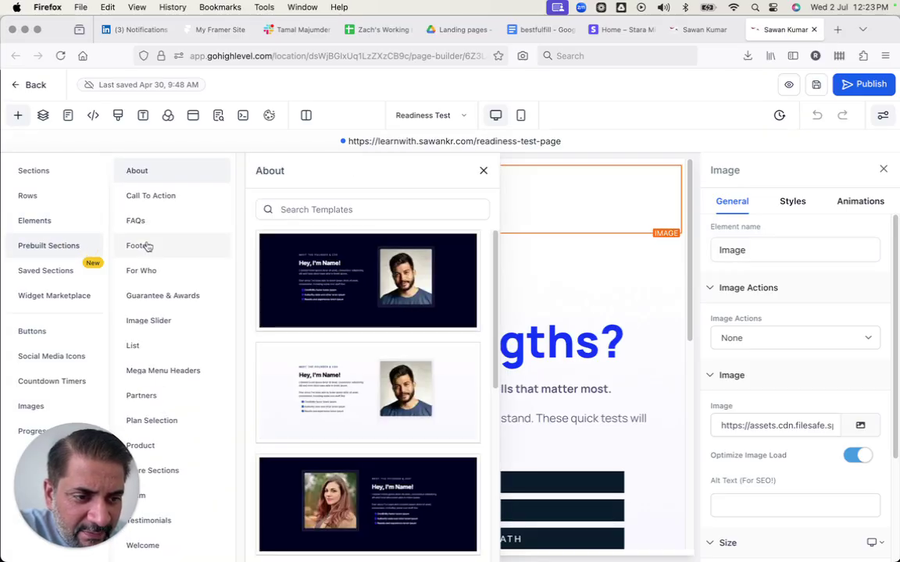
pyautogui.click(179, 372)
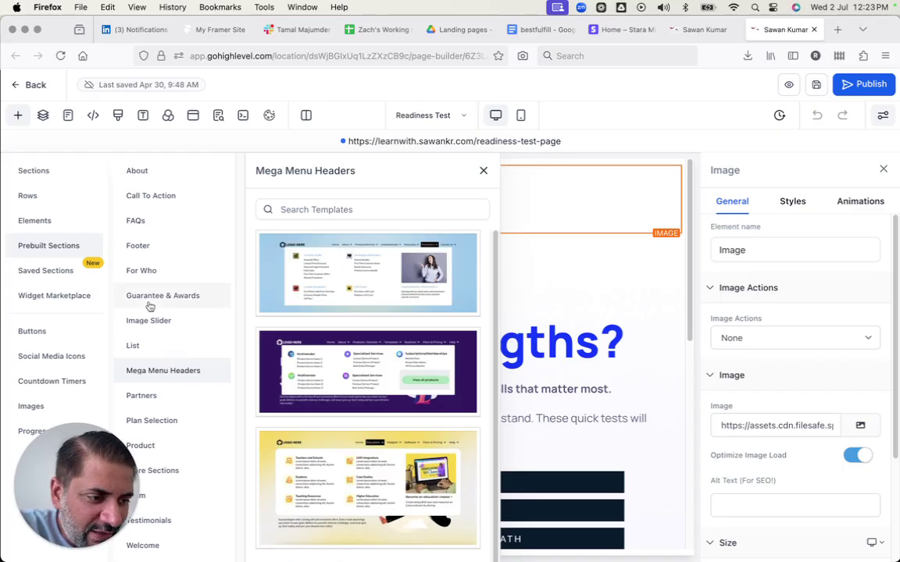
pyautogui.click(301, 208)
pyautogui.write('menu')
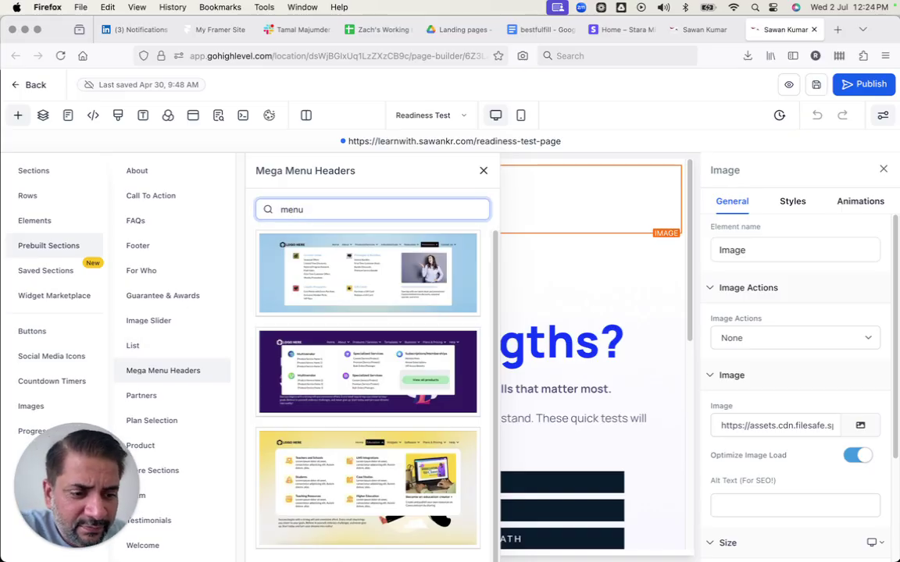
pyautogui.click(162, 176)
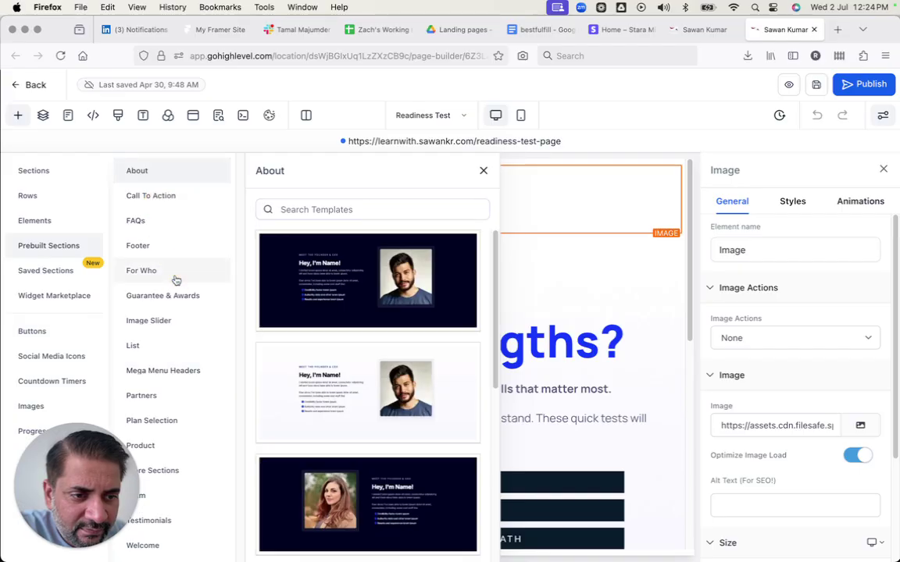
pyautogui.click(54, 250)
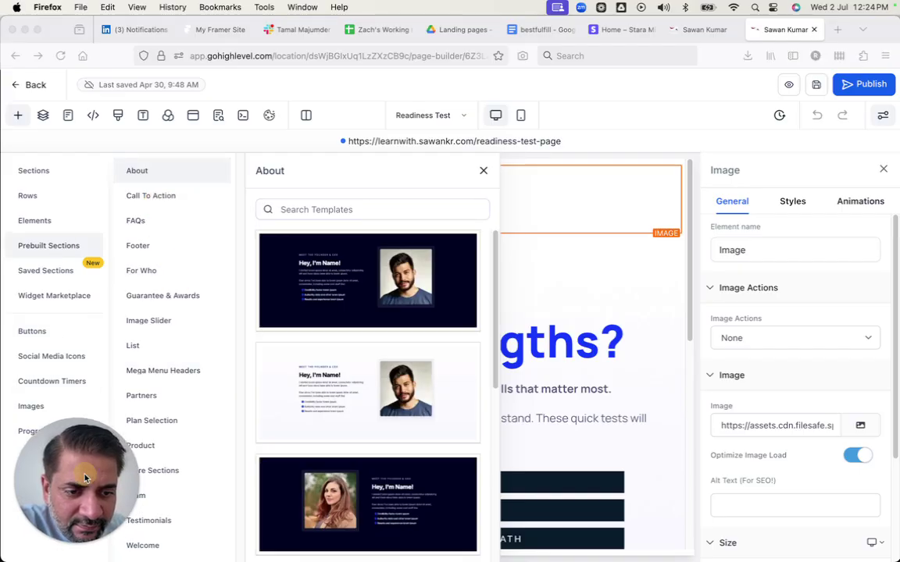
pyautogui.moveTo(76, 426); pyautogui.dragTo(34, 497)
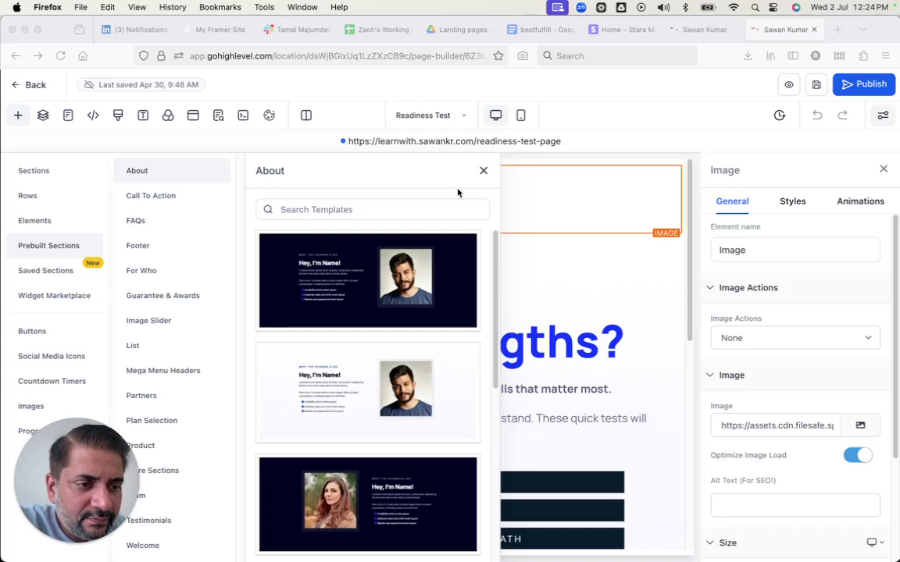
pyautogui.click(482, 171)
pyautogui.click(482, 171)
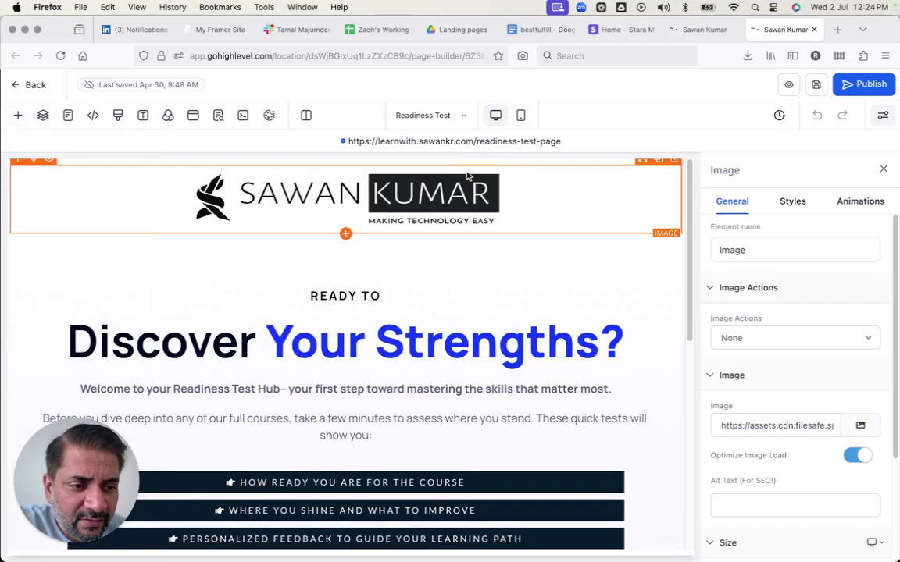
# Step: Search the elements that can be added below the header logo for "menu" and close the library
pyautogui.click(345, 234)
pyautogui.click(283, 206)
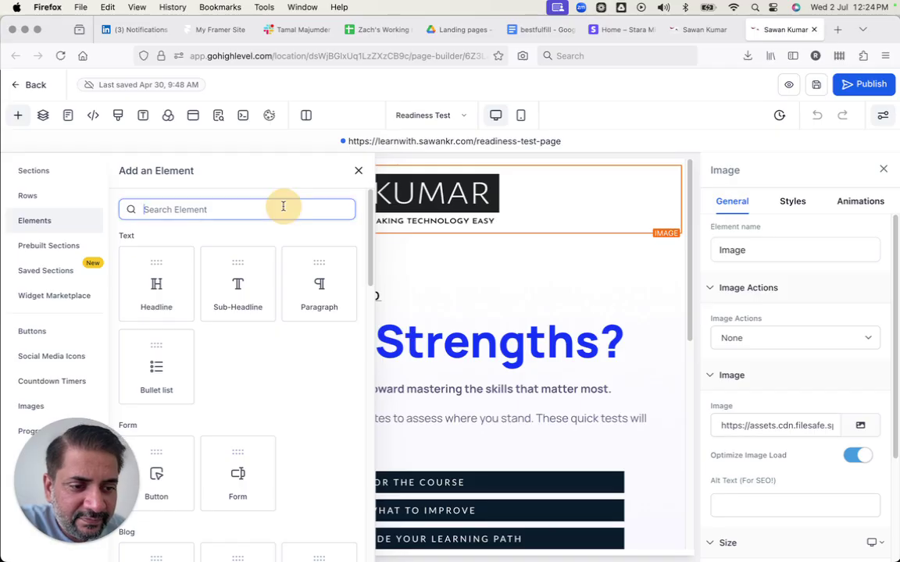
pyautogui.write('menu')
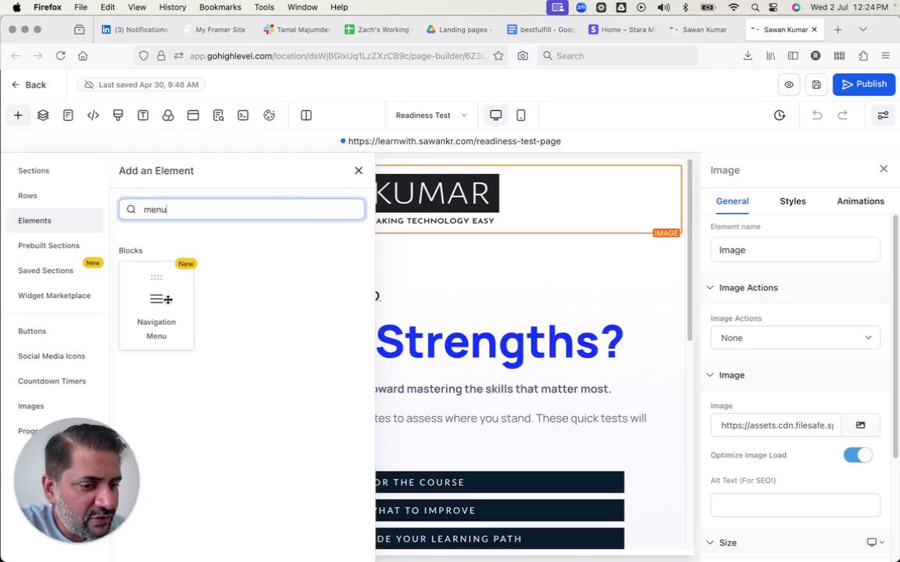
pyautogui.click(452, 245)
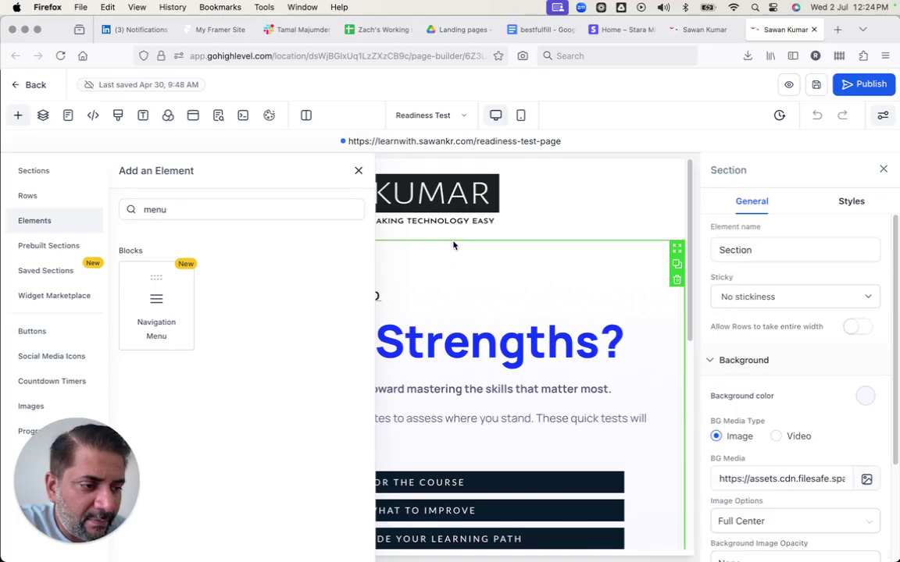
pyautogui.click(359, 171)
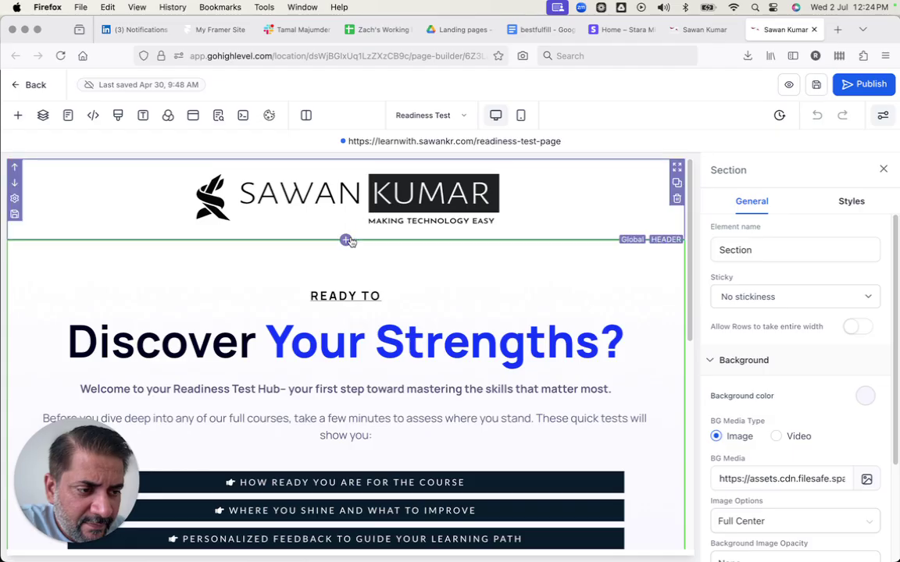
# Step: Add a full-width section directly below the header and insert a three-column row in it
pyautogui.click(346, 243)
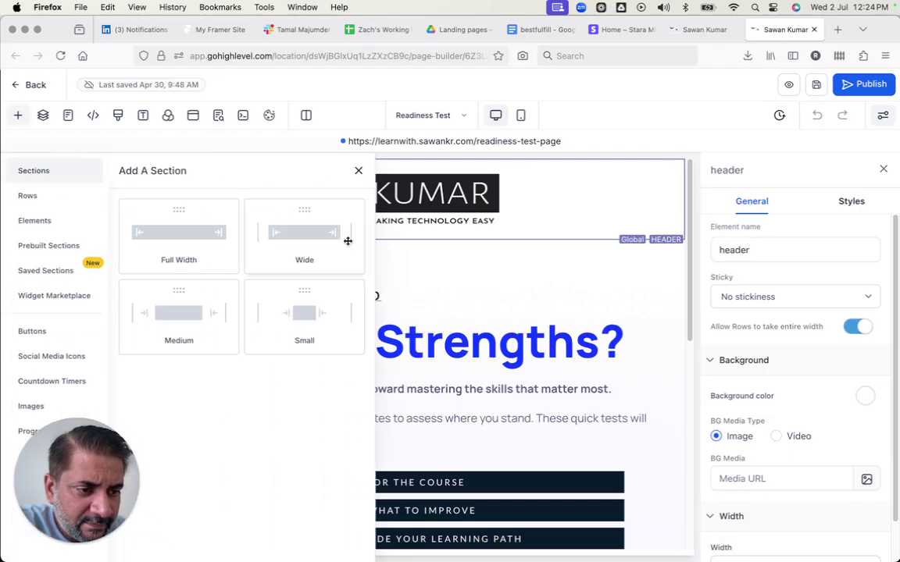
pyautogui.click(186, 246)
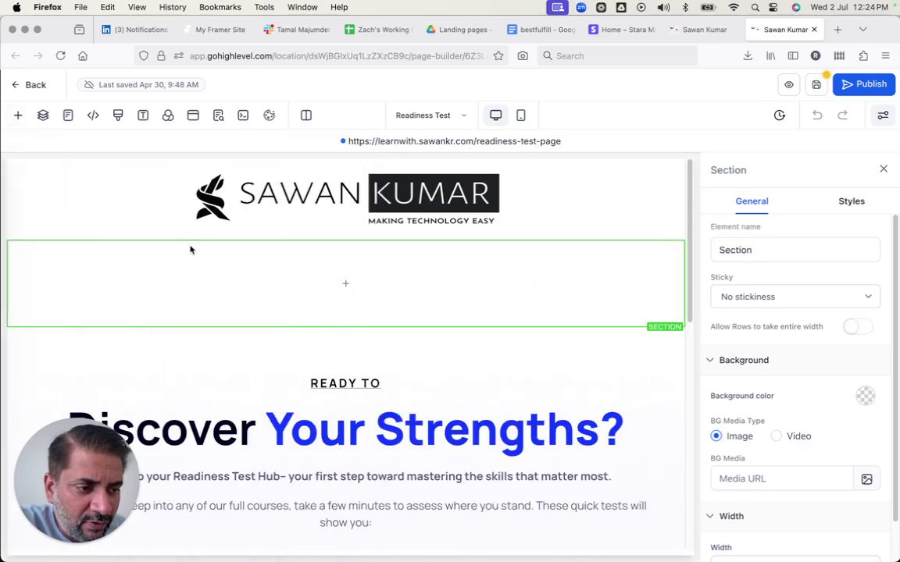
pyautogui.click(337, 286)
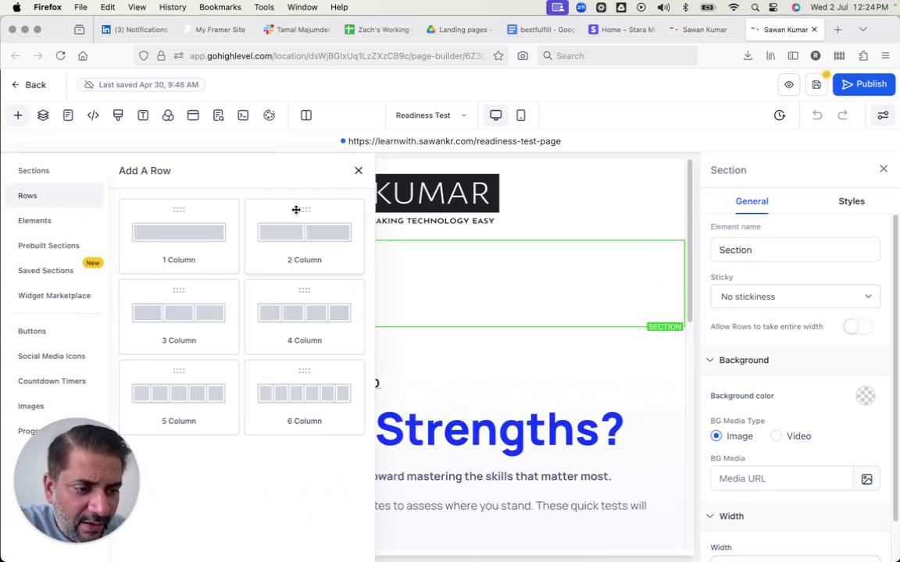
pyautogui.click(191, 320)
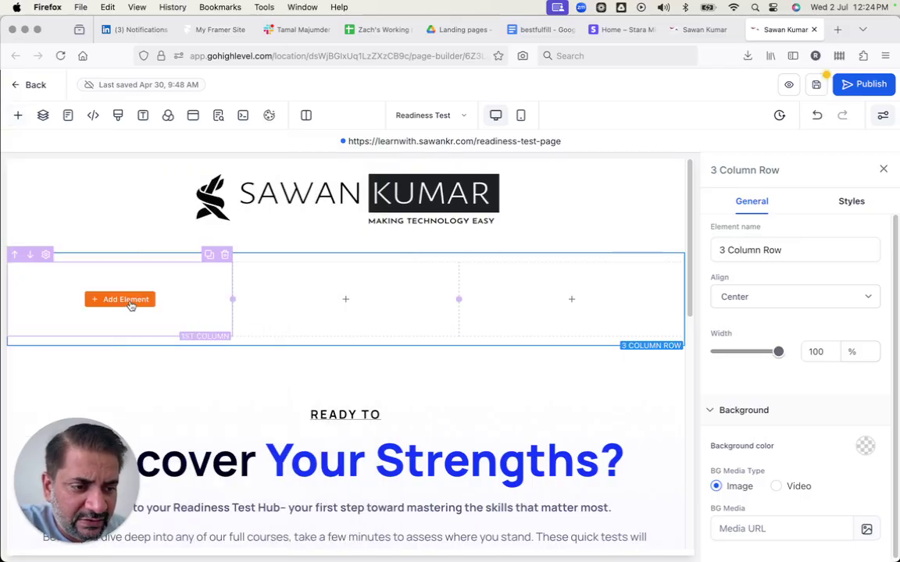
# Step: Insert a Navigation Menu element in the second column of the new row
pyautogui.click(332, 300)
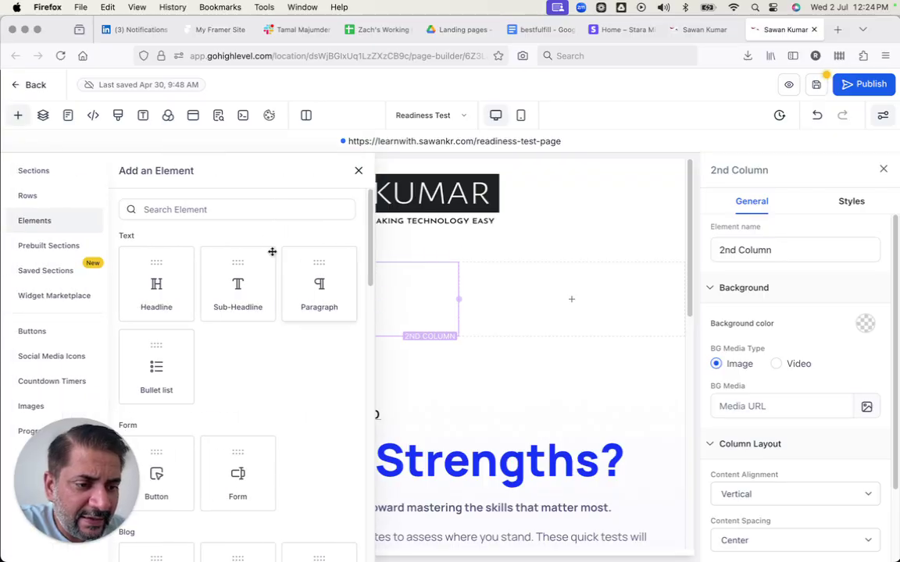
pyautogui.write('navi')
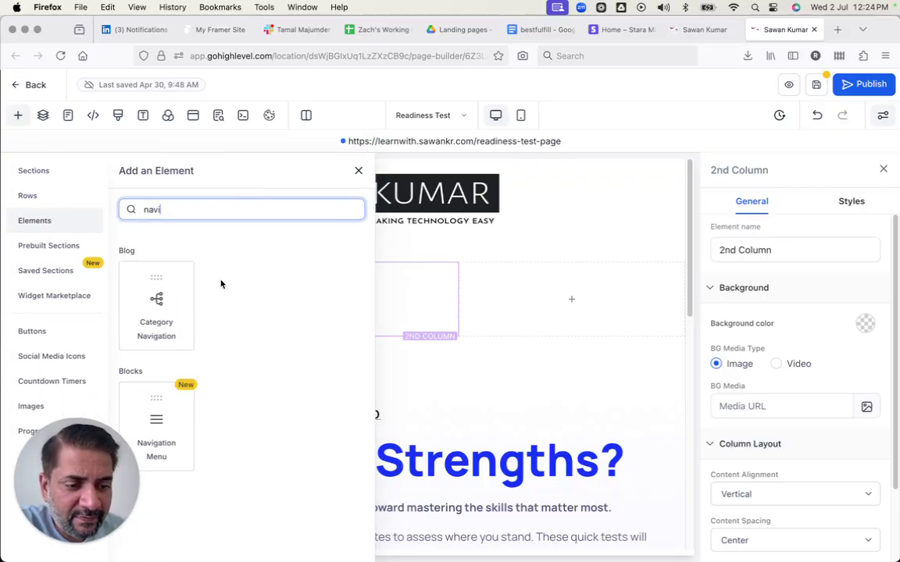
pyautogui.click(158, 422)
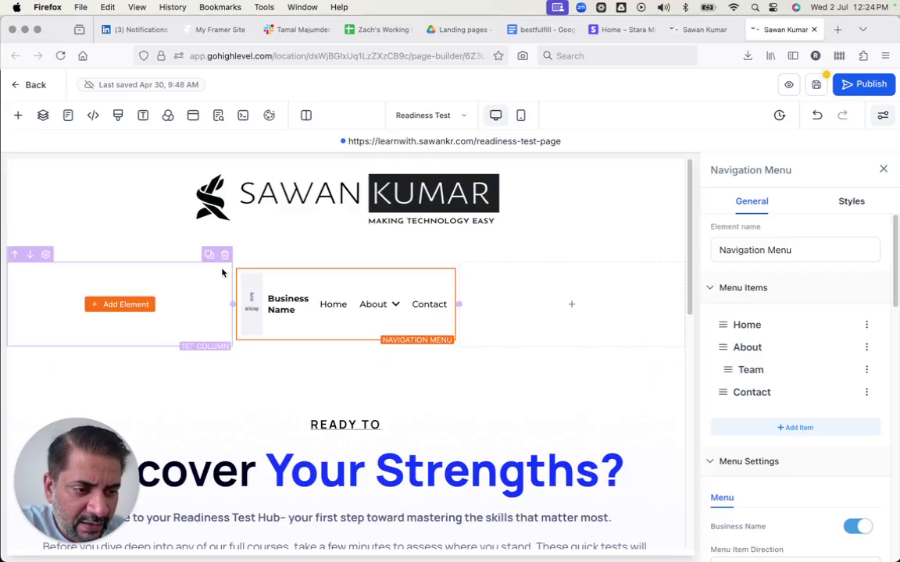
# Step: Delete the empty first and third columns on either side of the navigation menu
pyautogui.click(225, 255)
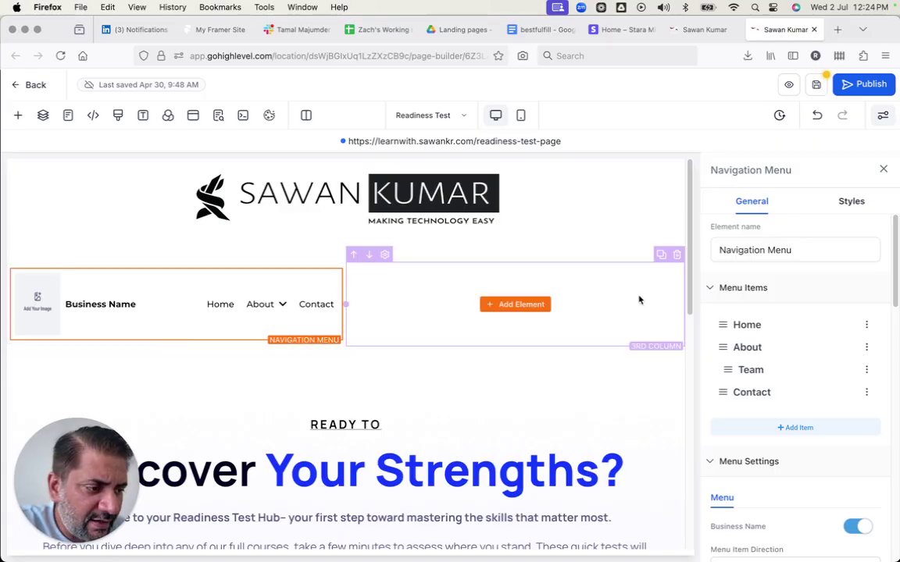
pyautogui.click(677, 255)
pyautogui.scroll(-1, 440, 301)
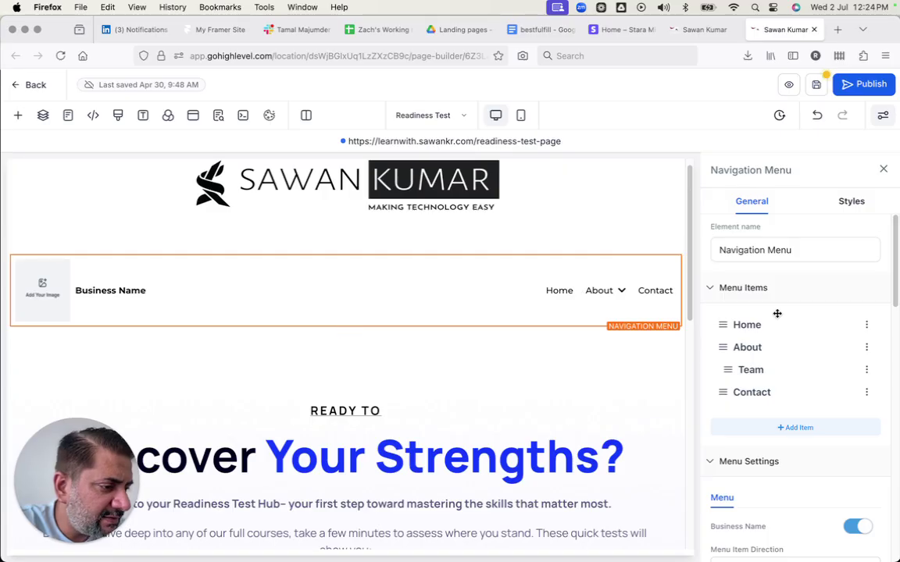
# Step: Turn off the business name in the navigation menu's settings
pyautogui.scroll(-2, 746, 256)
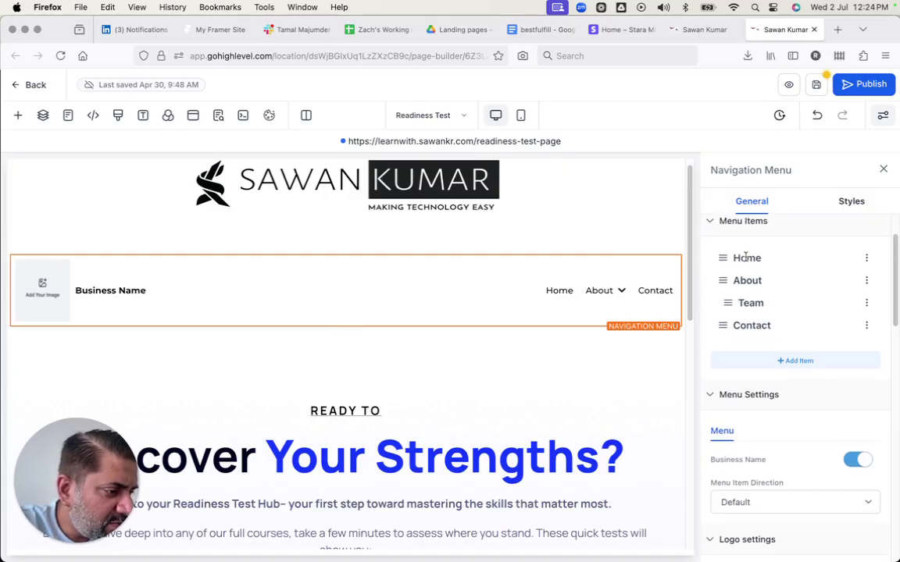
pyautogui.scroll(-2, 763, 324)
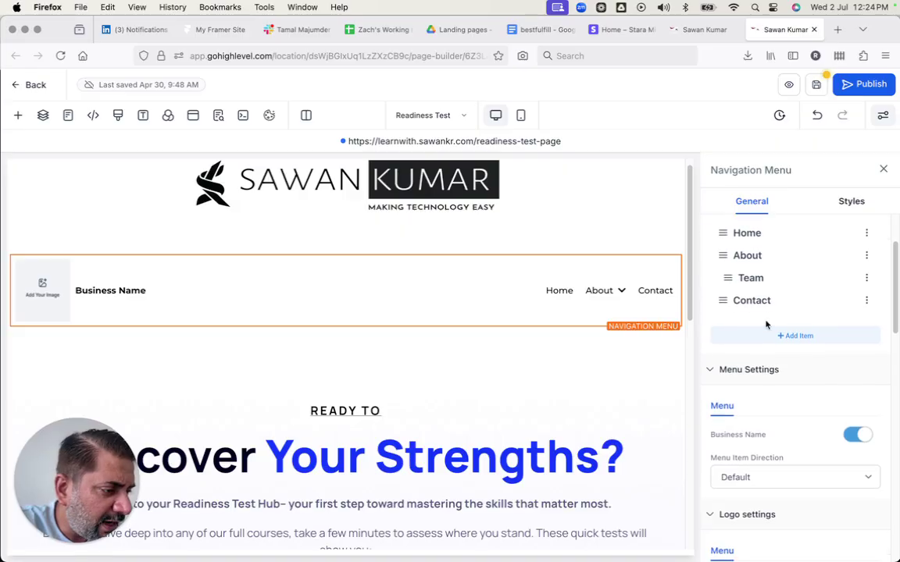
pyautogui.scroll(-2, 771, 347)
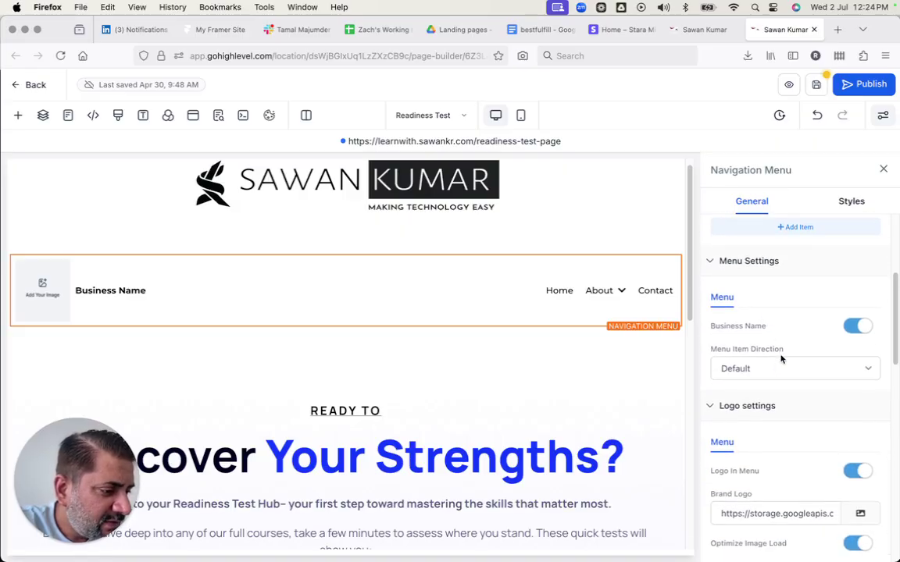
pyautogui.click(851, 333)
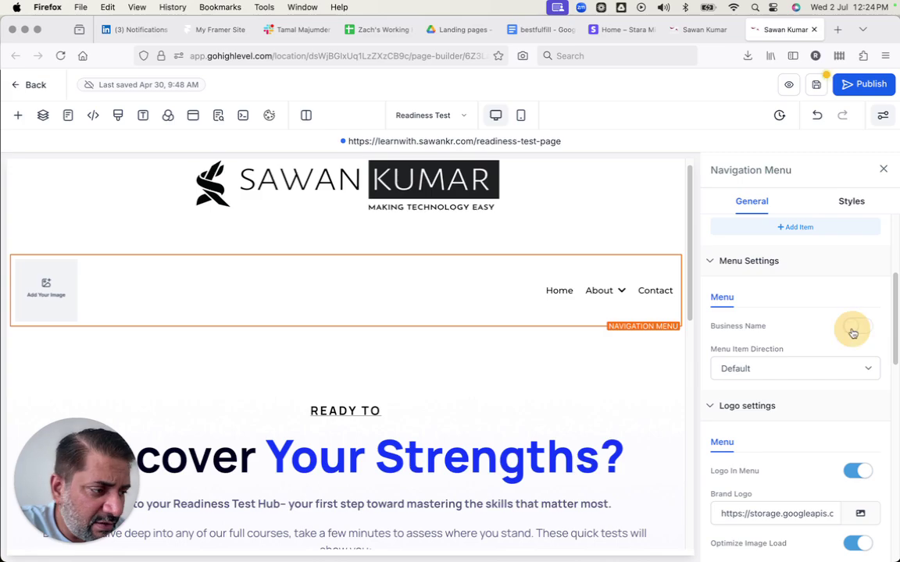
pyautogui.click(852, 332)
pyautogui.click(853, 332)
# Step: Review the navigation menu's logo, image and typography settings
pyautogui.scroll(-4, 789, 372)
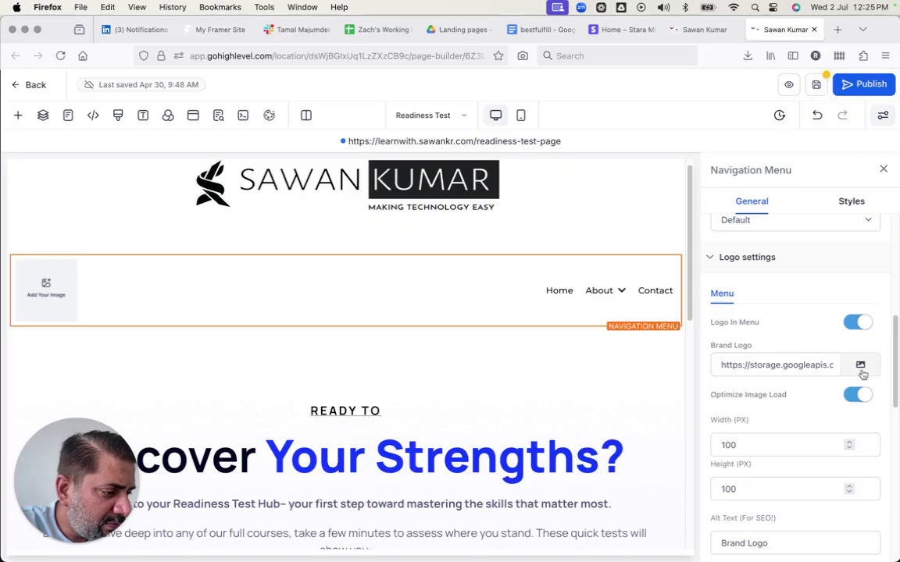
pyautogui.scroll(-1, 863, 374)
pyautogui.scroll(-1, 865, 379)
pyautogui.scroll(-2, 833, 341)
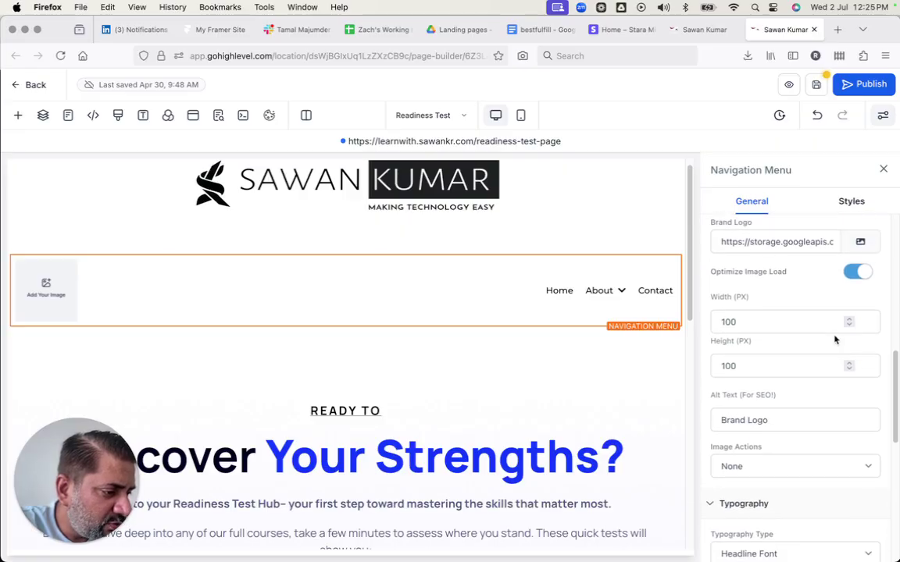
pyautogui.scroll(-1, 746, 282)
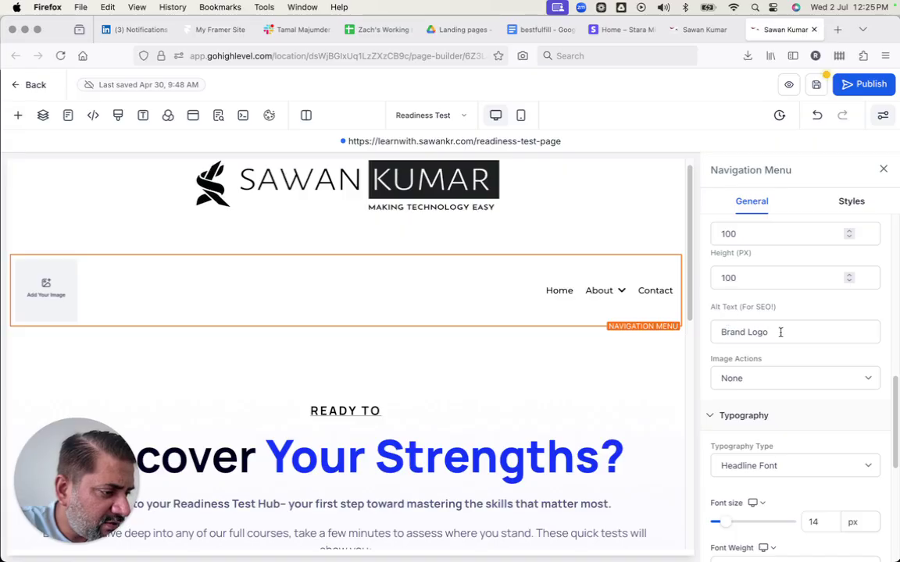
pyautogui.scroll(-2, 780, 332)
pyautogui.scroll(-1, 757, 300)
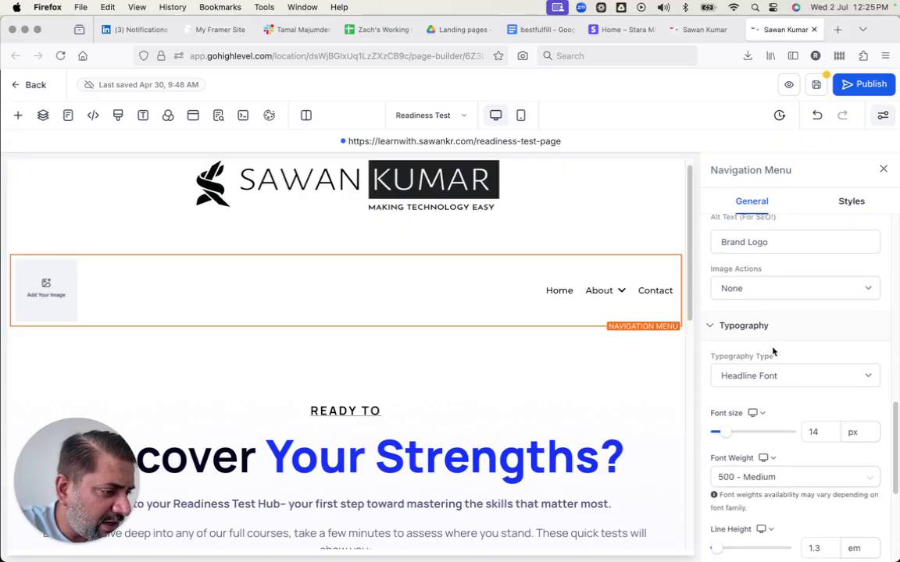
# Step: Examine the action choices for the menu's logo image and the font settings of the navigation menu
pyautogui.click(751, 283)
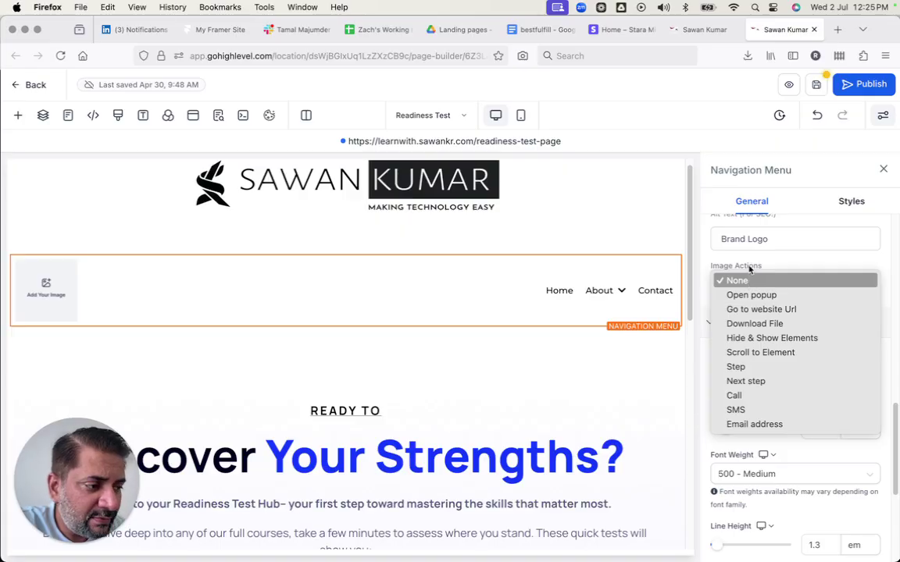
pyautogui.click(749, 267)
pyautogui.scroll(-2, 749, 347)
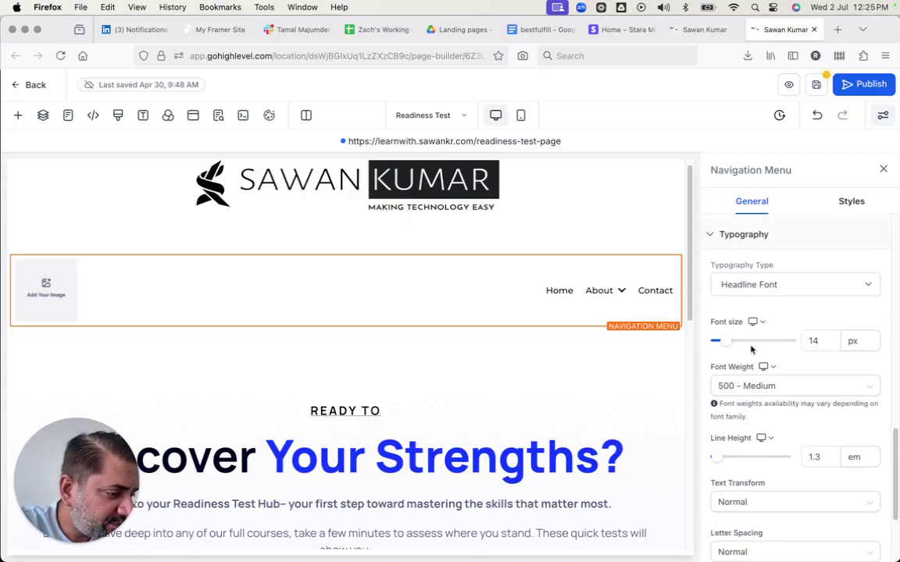
pyautogui.scroll(4, 751, 358)
pyautogui.scroll(-5, 753, 357)
pyautogui.scroll(10, 755, 353)
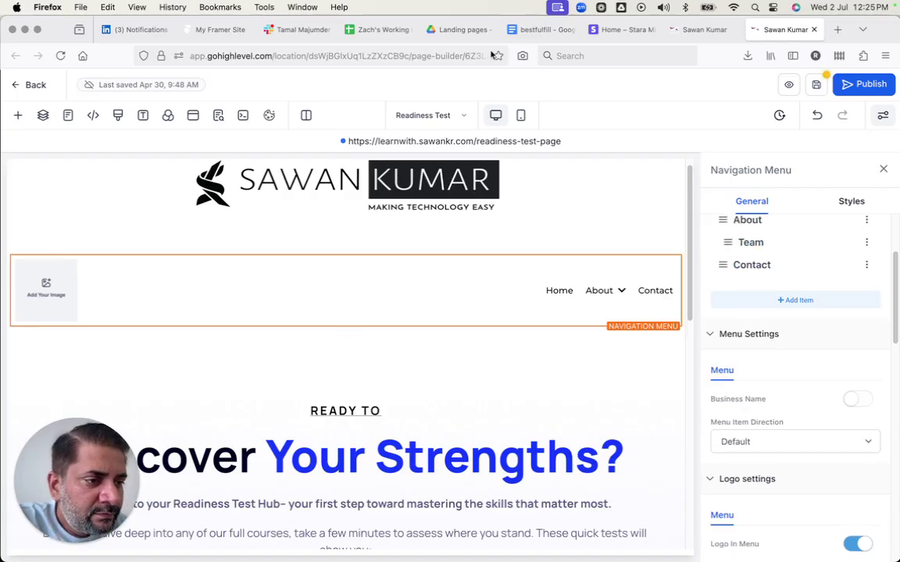
# Step: Add a new item titled "Pricing" to the navigation menu, keeping its Go to website Url action
pyautogui.click(770, 302)
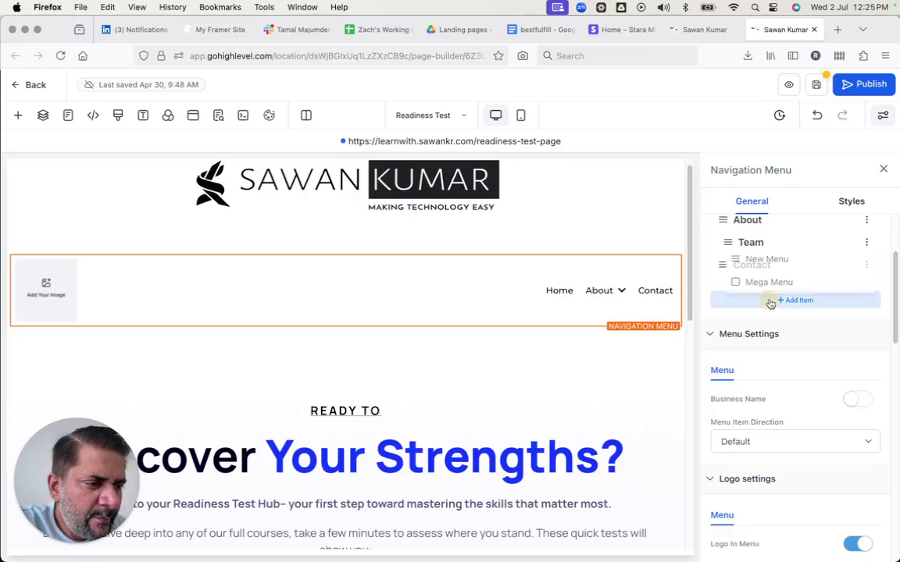
pyautogui.click(763, 261)
pyautogui.doubleClick(469, 266)
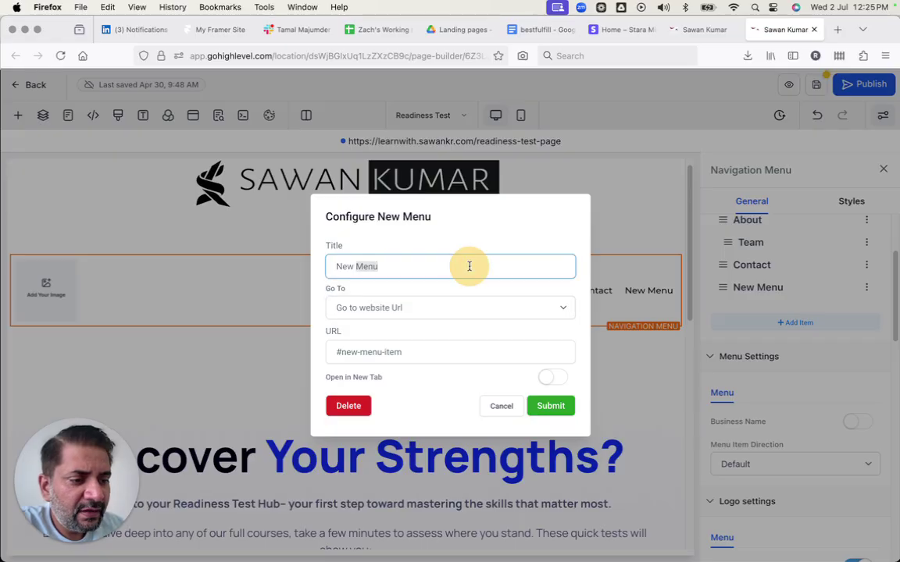
pyautogui.tripleClick(469, 267)
pyautogui.write('Pricing')
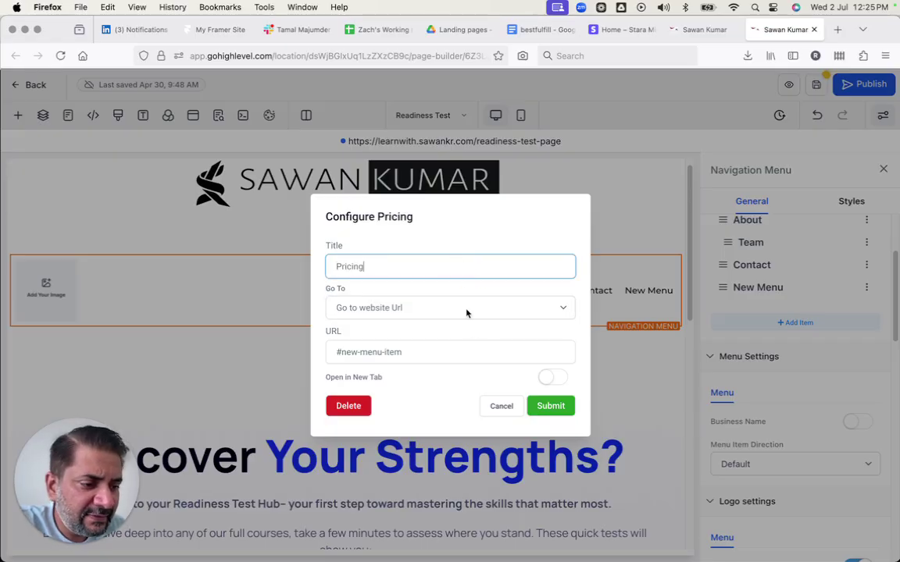
pyautogui.click(466, 313)
pyautogui.click(467, 311)
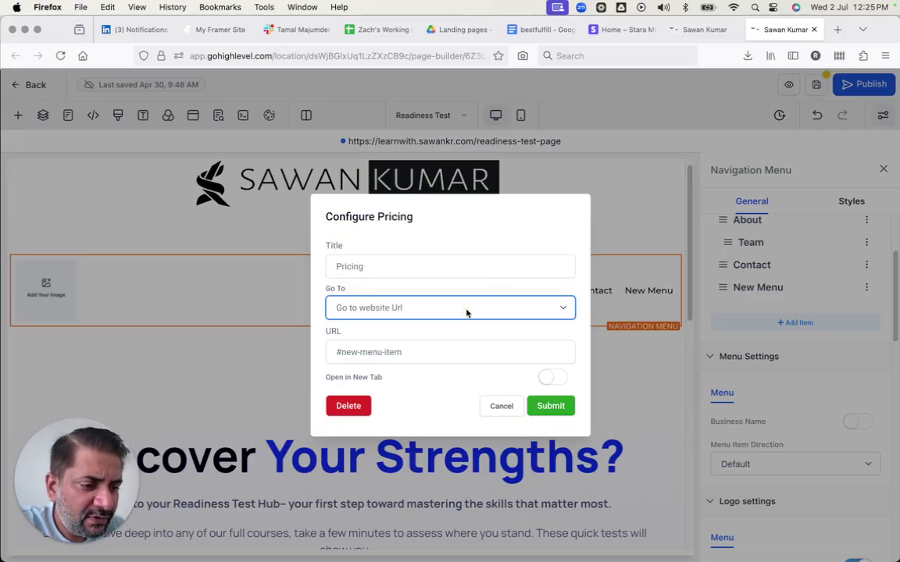
pyautogui.click(550, 406)
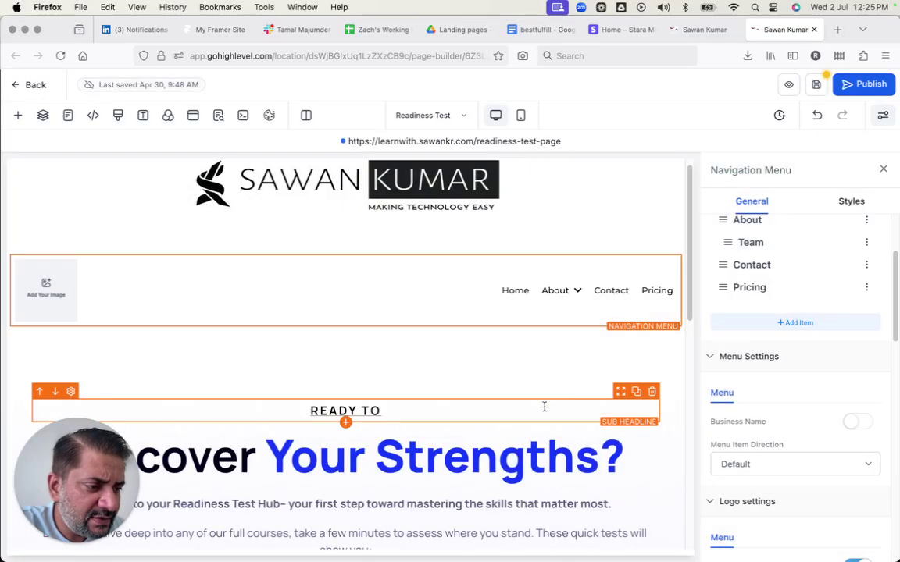
# Step: Add another new item to the navigation menu and try to title it "Features"
pyautogui.click(784, 322)
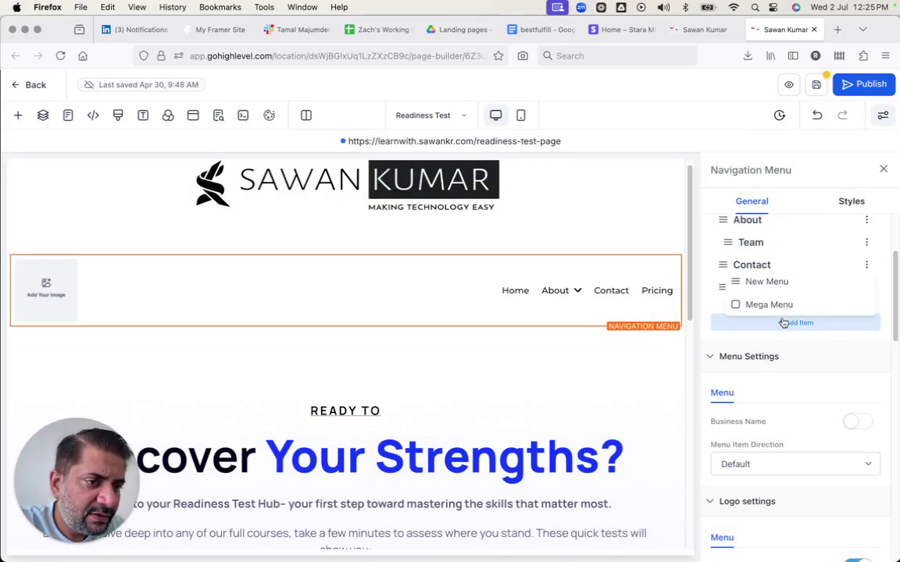
pyautogui.click(767, 283)
pyautogui.click(651, 291)
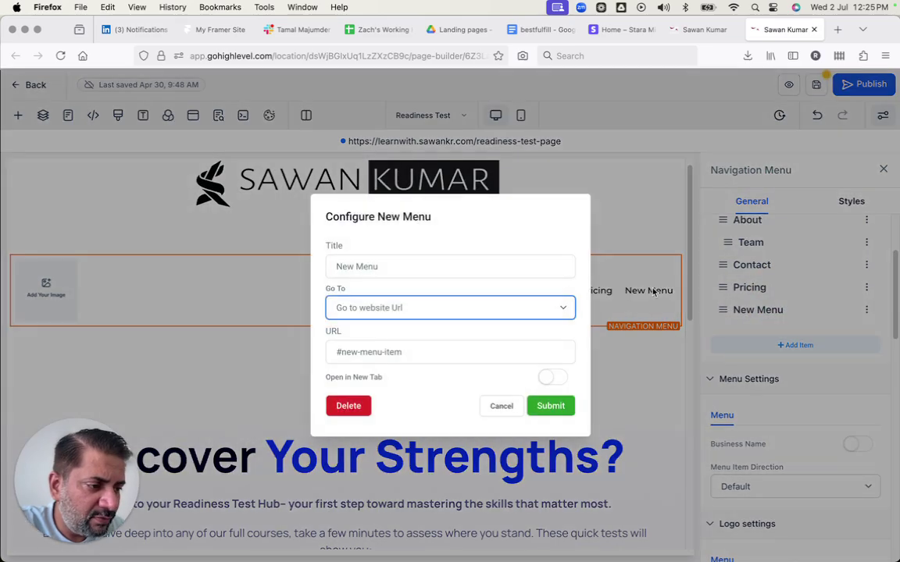
pyautogui.doubleClick(437, 267)
pyautogui.press('super+a')
pyautogui.write('Featu')
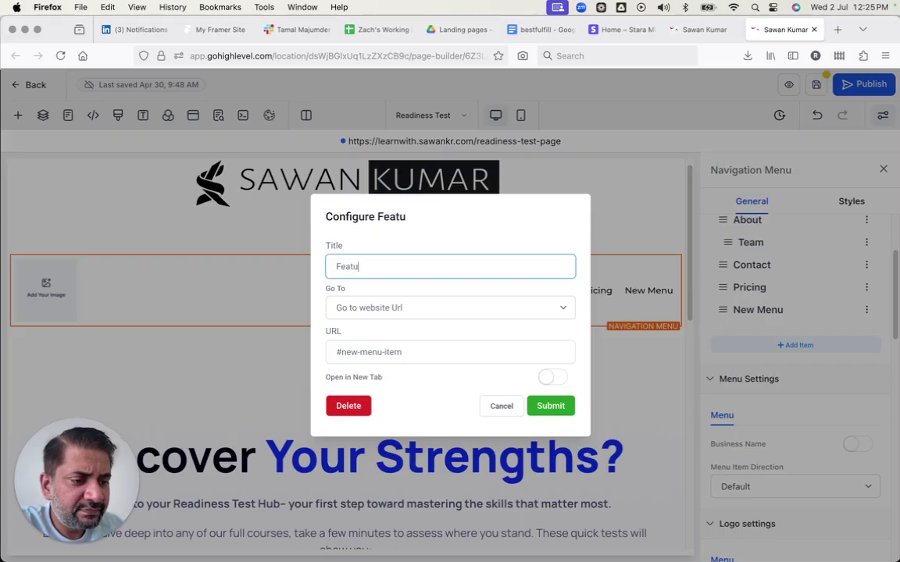
pyautogui.write('res')
pyautogui.click(551, 405)
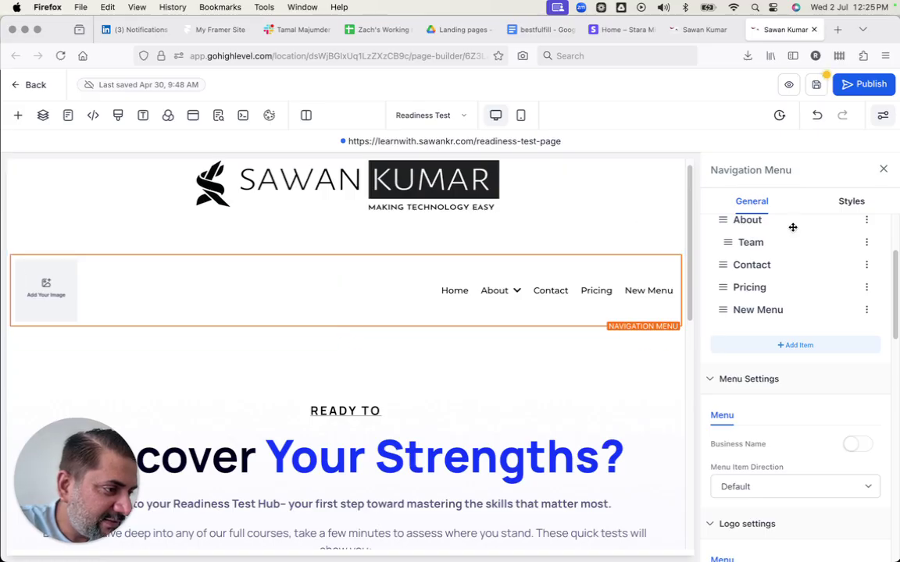
# Step: Set the section containing the navigation menu to Stick to top on scroll
pyautogui.click(884, 169)
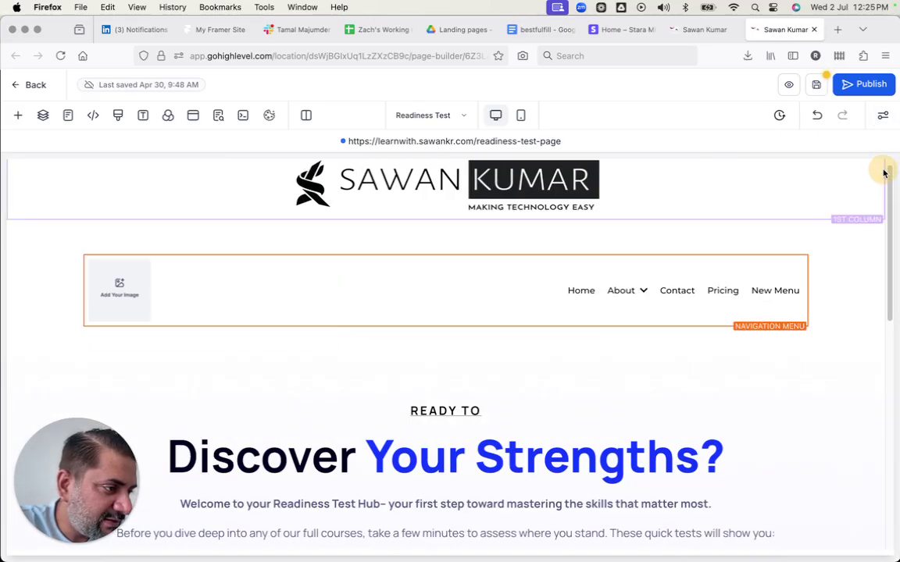
pyautogui.click(751, 254)
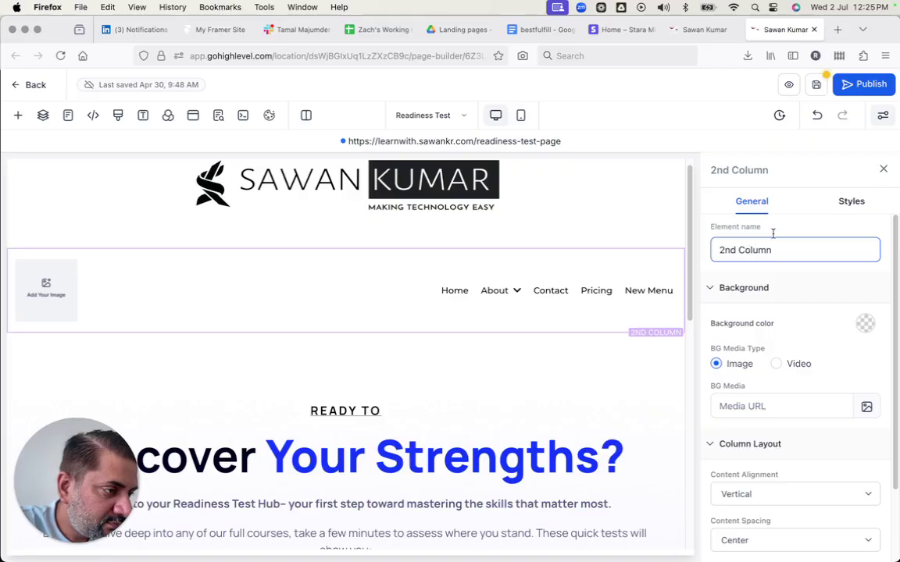
pyautogui.click(884, 169)
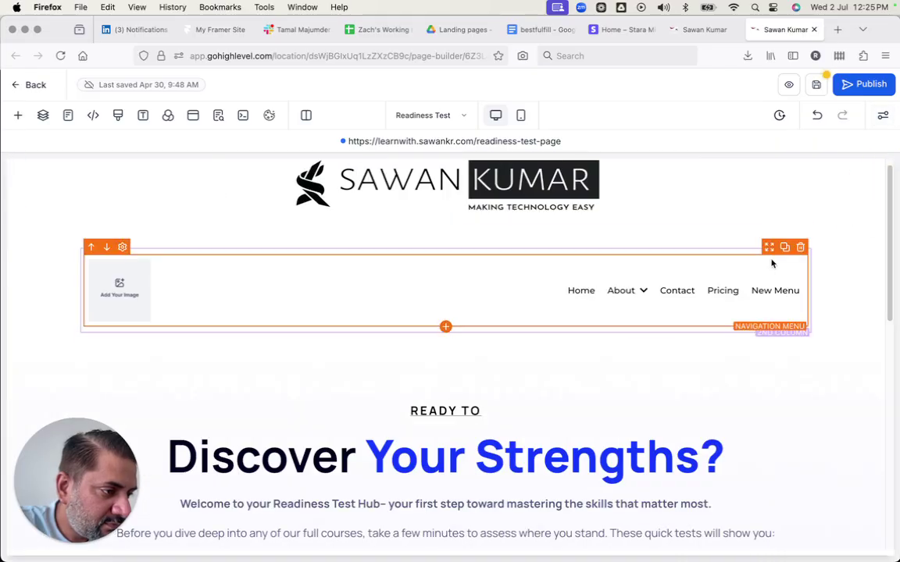
pyautogui.click(828, 253)
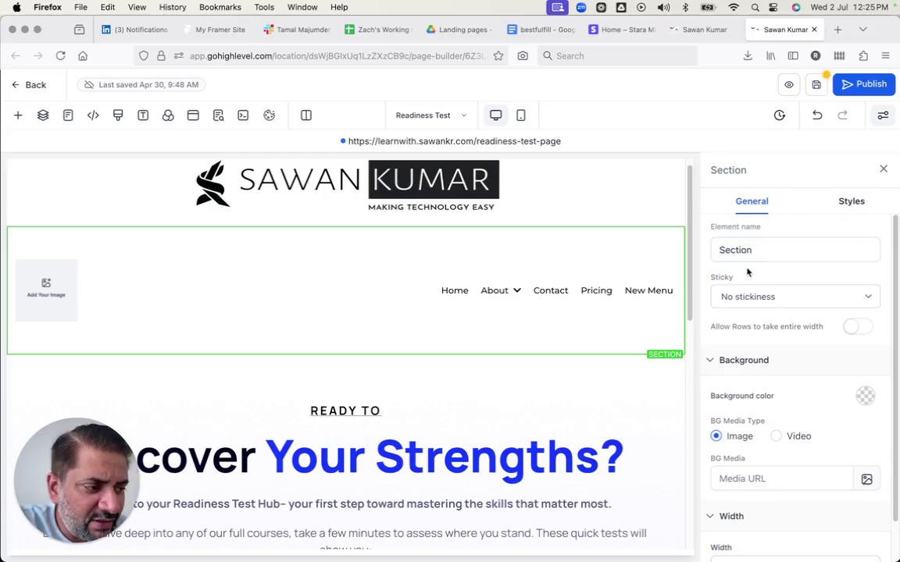
pyautogui.click(738, 300)
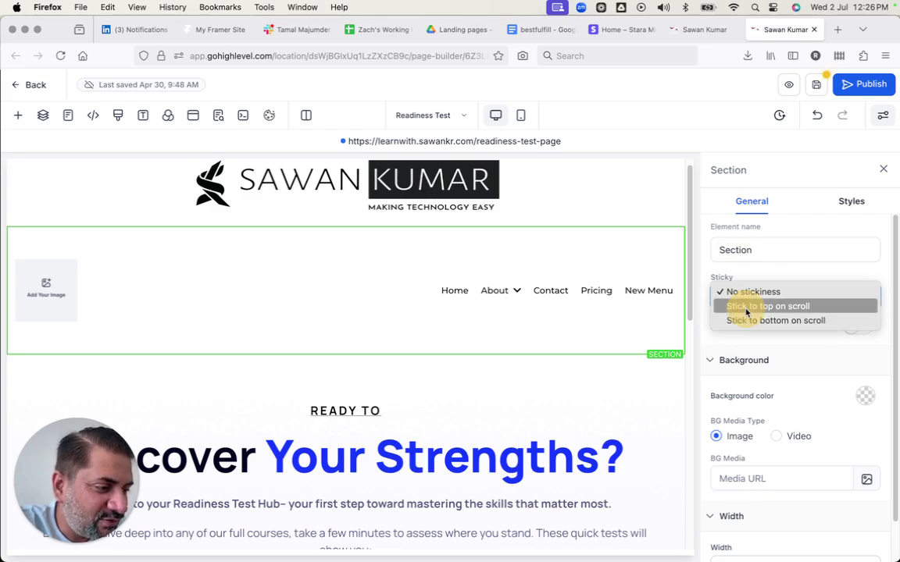
pyautogui.click(746, 309)
pyautogui.scroll(-4, 587, 335)
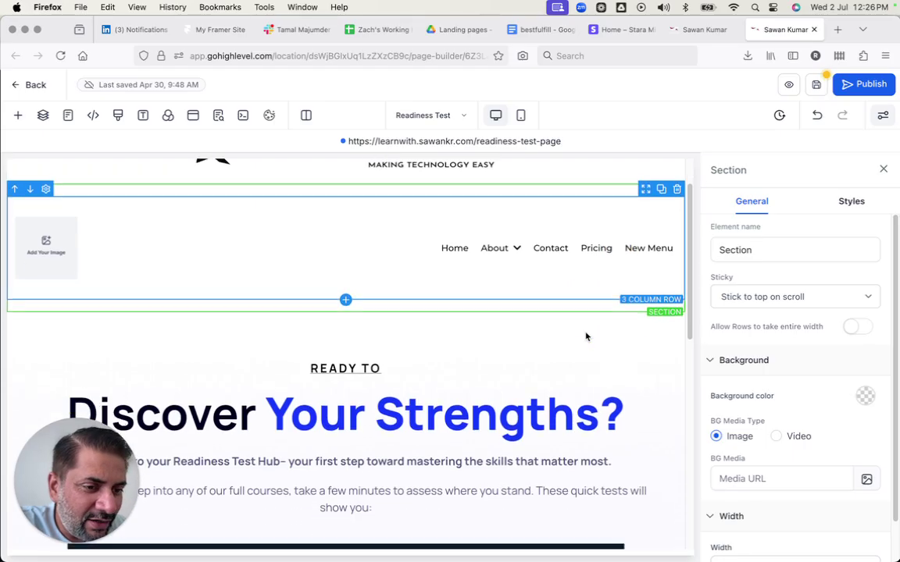
pyautogui.scroll(2, 585, 332)
pyautogui.scroll(1, 585, 332)
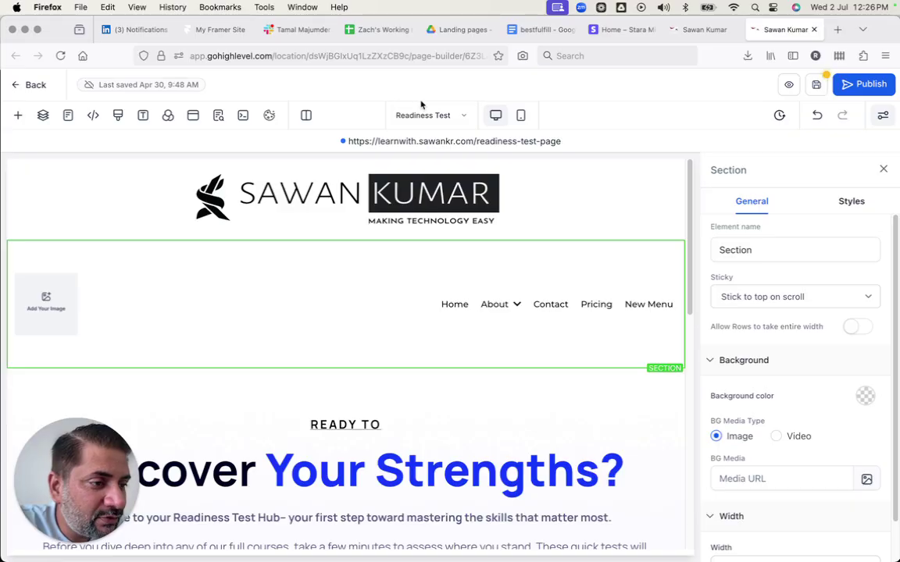
# Step: Allow the section's rows to take the entire width, and look through its margin, border, shadow and visibility styles
pyautogui.scroll(-2, 719, 345)
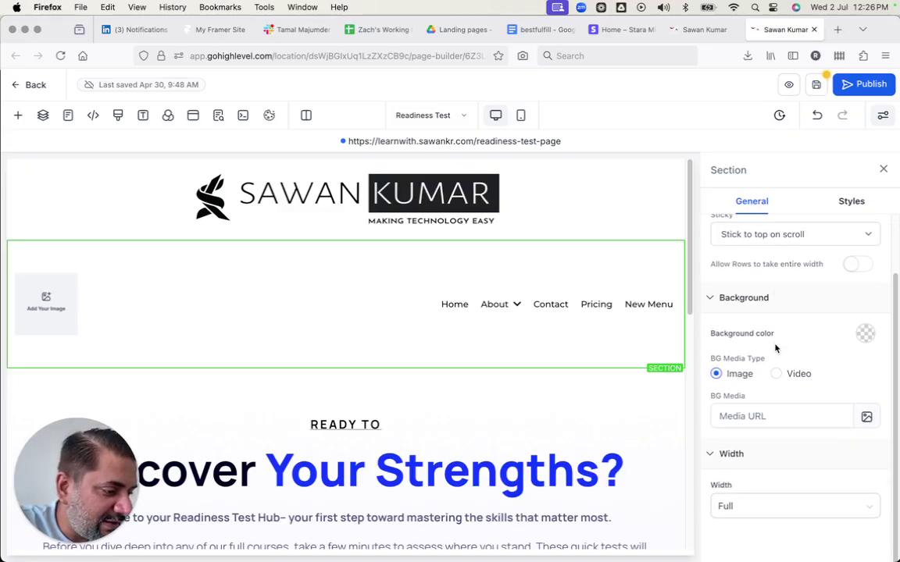
pyautogui.scroll(2, 775, 346)
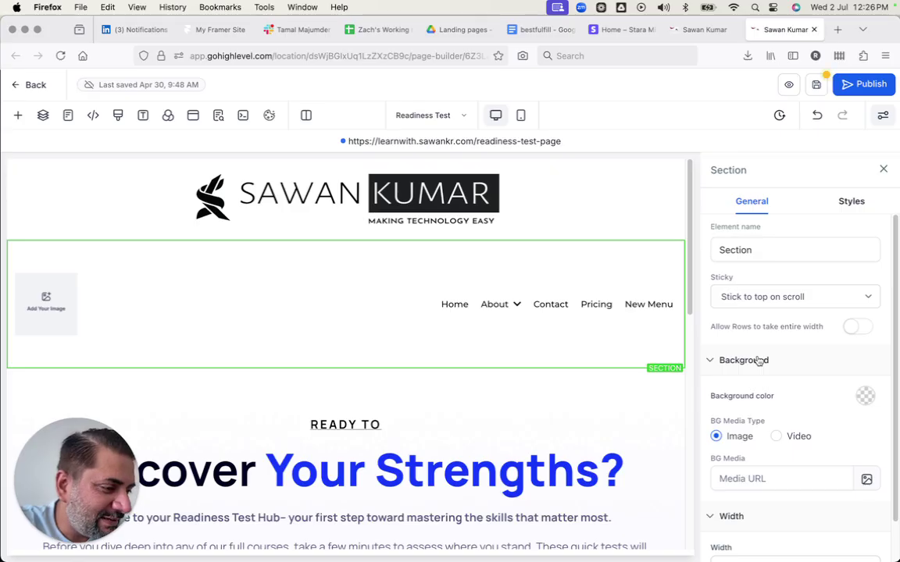
pyautogui.scroll(-1, 758, 361)
pyautogui.click(857, 315)
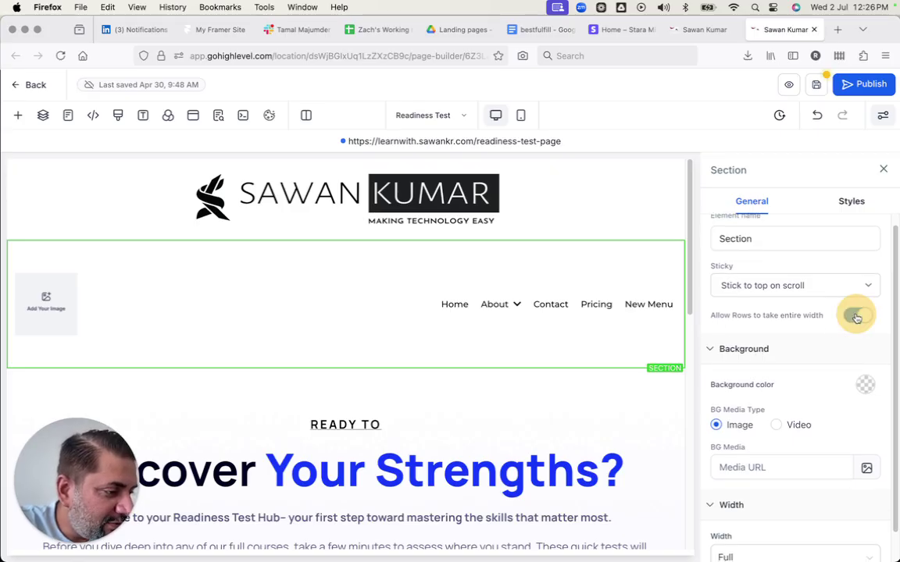
pyautogui.scroll(-1, 812, 344)
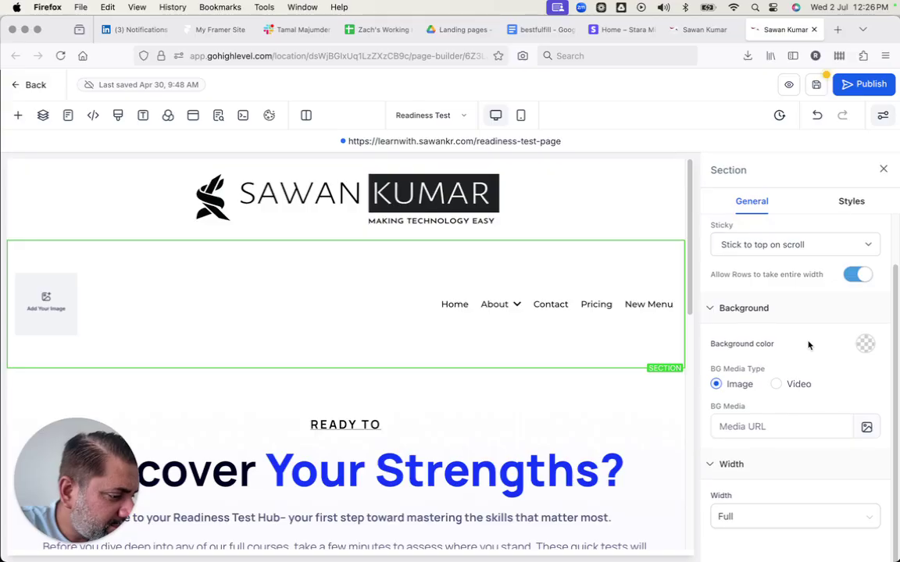
pyautogui.scroll(2, 809, 328)
pyautogui.click(841, 205)
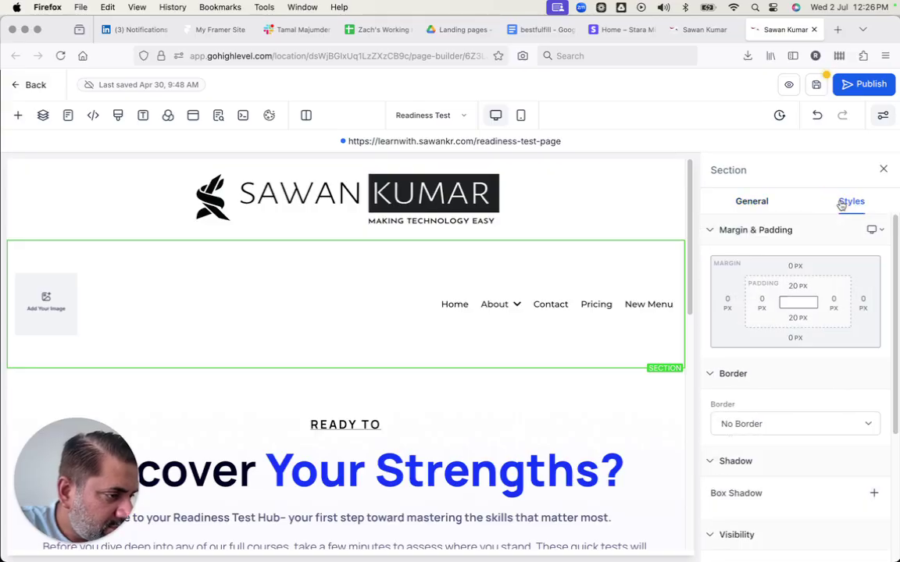
pyautogui.scroll(-5, 813, 351)
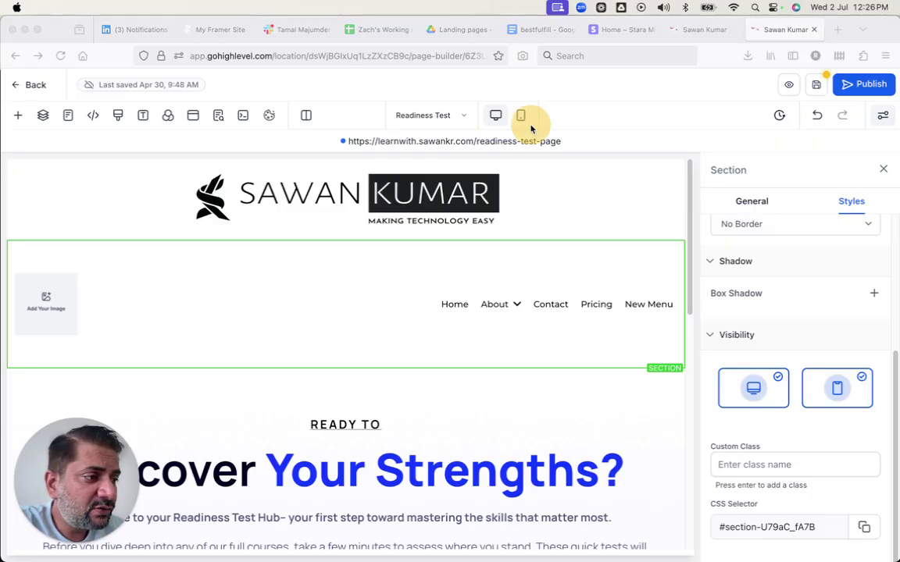
# Step: Preview the Readiness Test page in the browser and check how the header and menu behave while scrolling
pyautogui.click(788, 87)
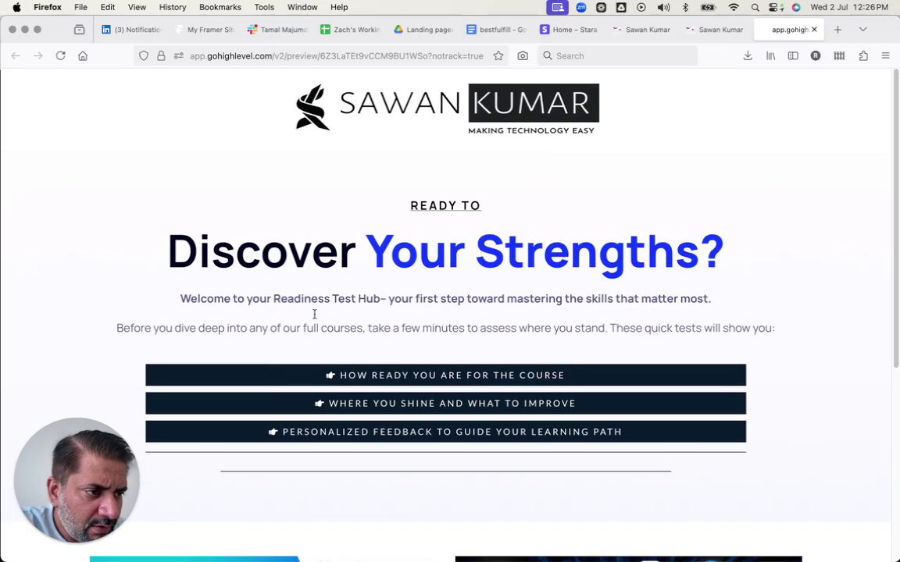
pyautogui.scroll(-5, 325, 296)
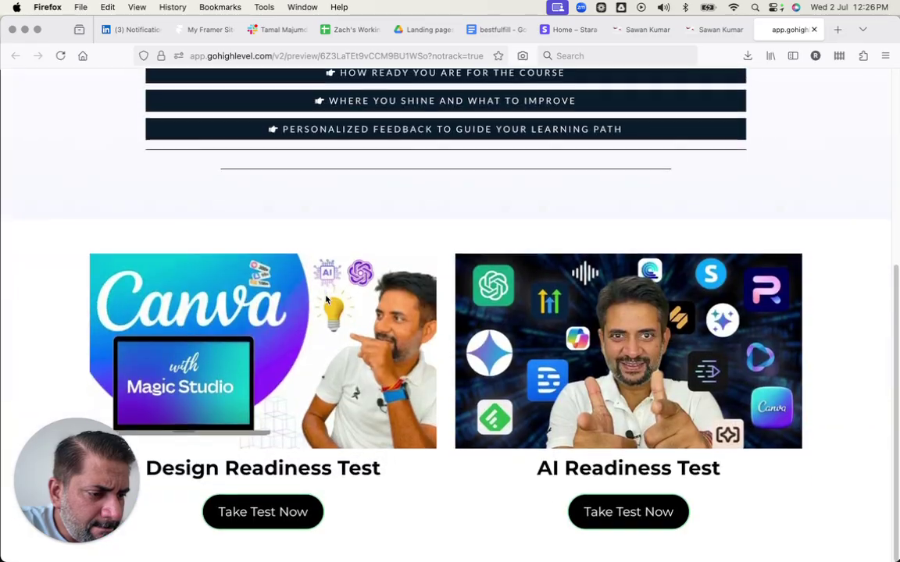
pyautogui.scroll(5, 327, 299)
pyautogui.scroll(-5, 325, 297)
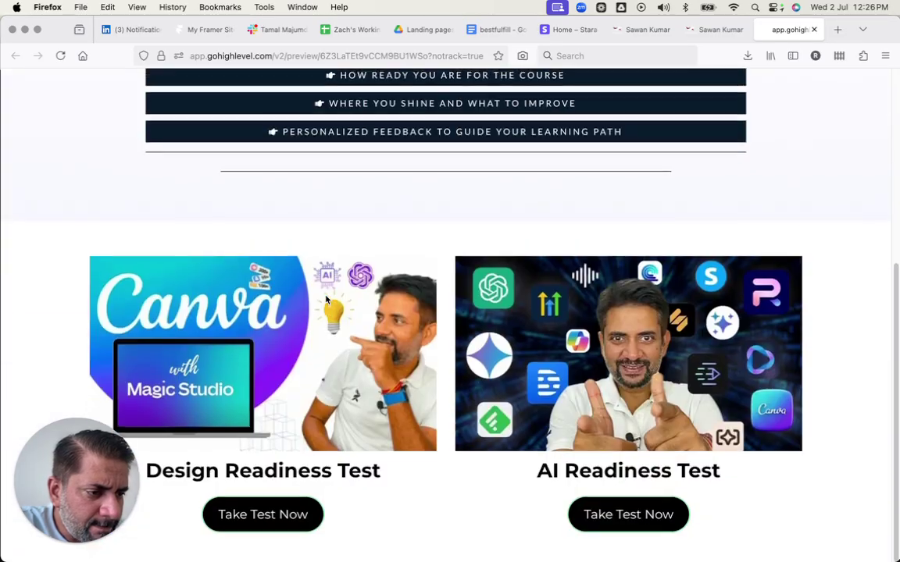
pyautogui.scroll(5, 326, 297)
# Step: Save the page in the builder, reload the preview and check that the menu section sticks while scrolling
pyautogui.hotkey('ctrl', 'shift', 'Tab')
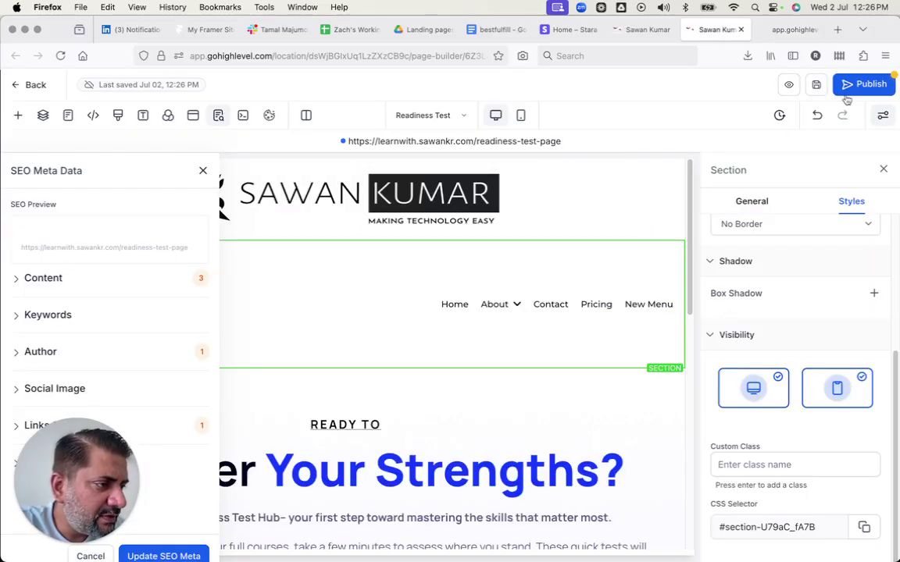
pyautogui.click(816, 85)
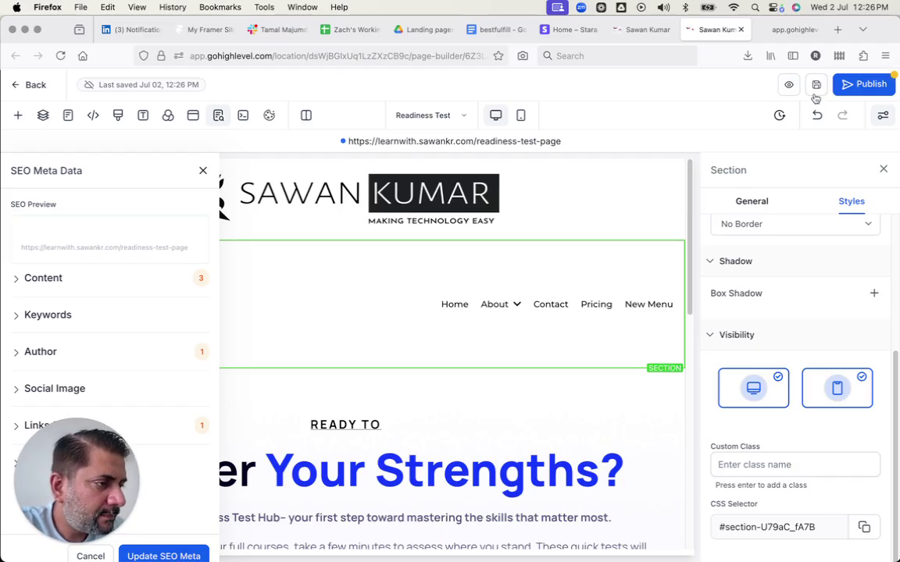
pyautogui.hotkey('ctrl', 'Tab')
pyautogui.press('super+r')
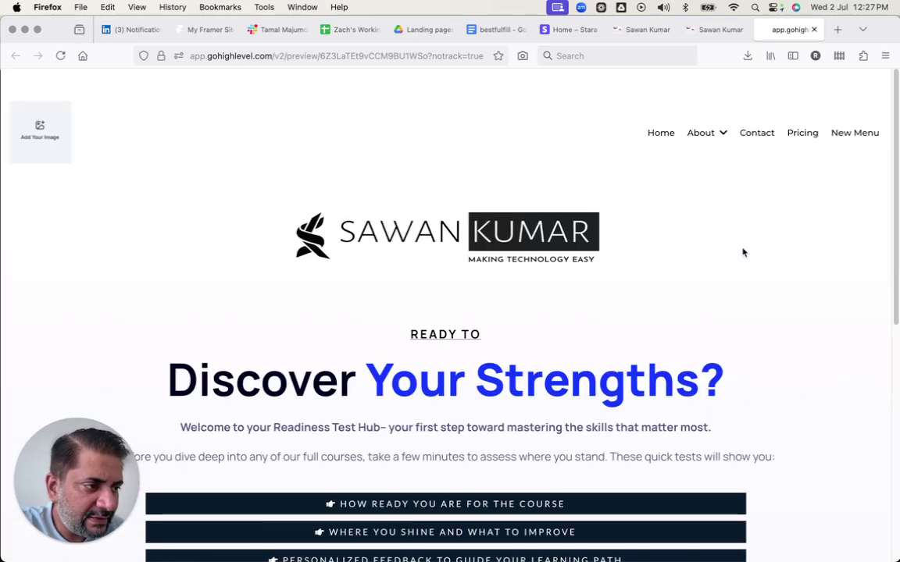
pyautogui.scroll(-5, 743, 252)
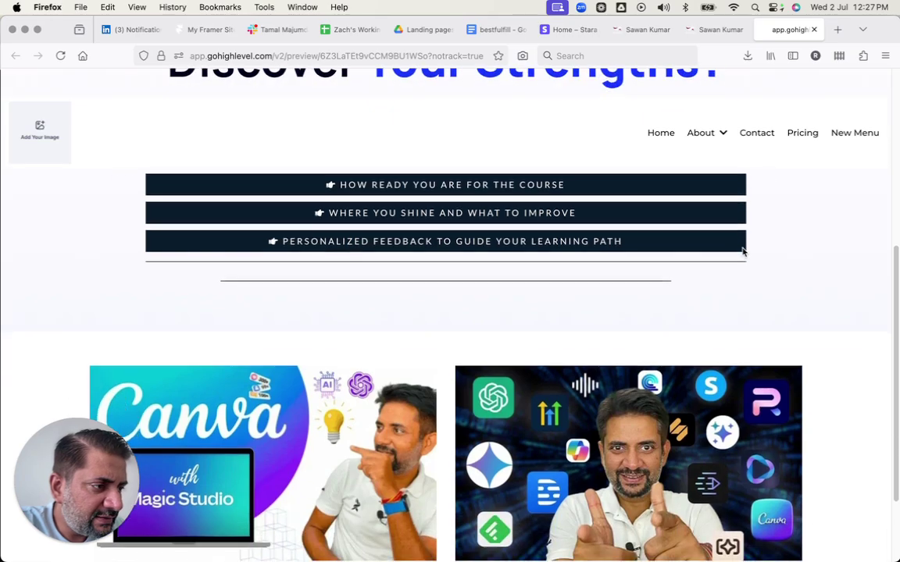
pyautogui.scroll(5, 743, 252)
pyautogui.scroll(-6, 743, 252)
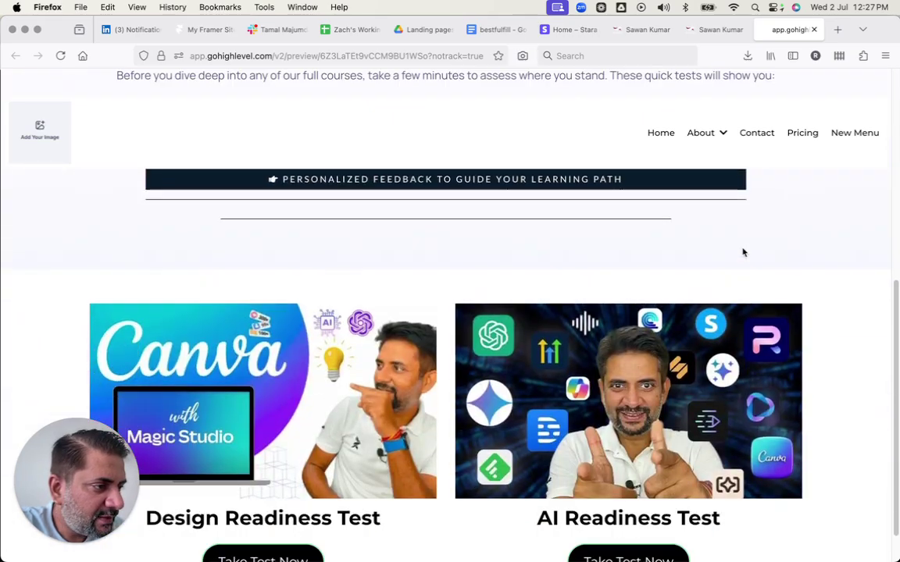
# Step: Return to the page builder and set the background color of the section containing the navigation menu to red
pyautogui.hotkey('ctrl', 'shift', 'Tab')
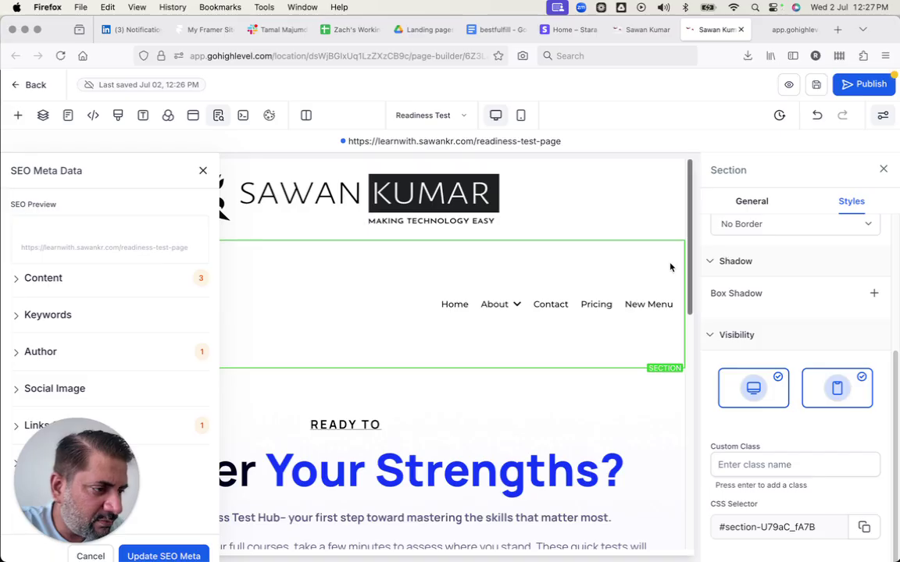
pyautogui.scroll(1, 795, 235)
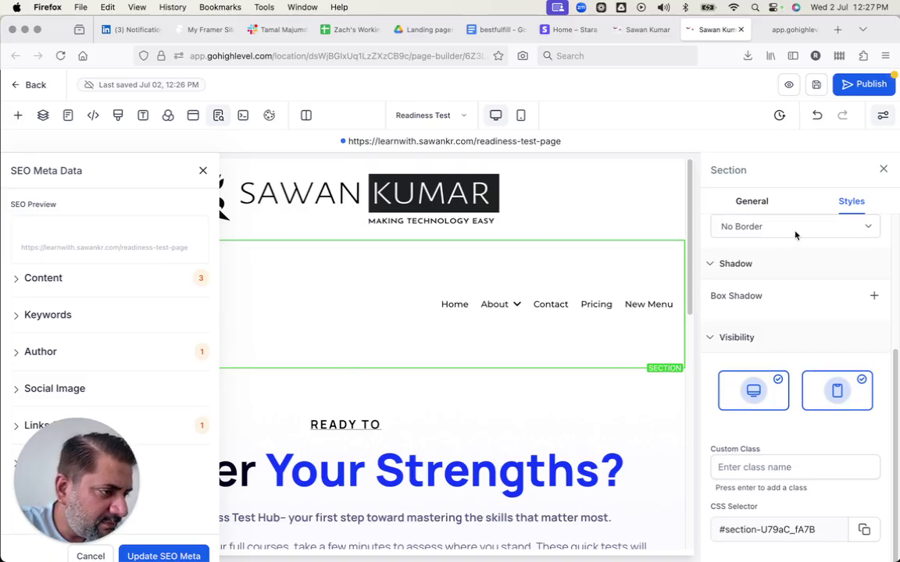
pyautogui.scroll(3, 796, 235)
pyautogui.click(753, 202)
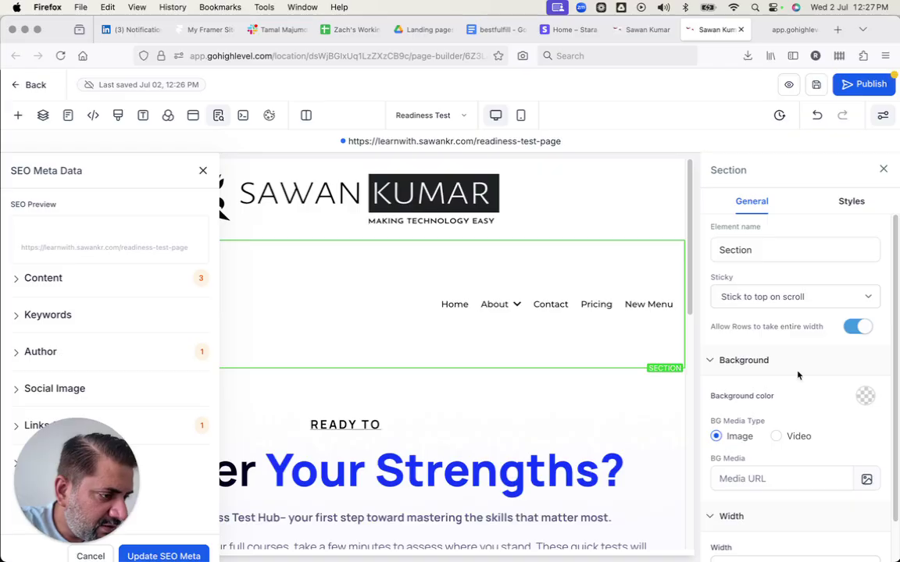
pyautogui.scroll(-2, 798, 376)
pyautogui.click(865, 345)
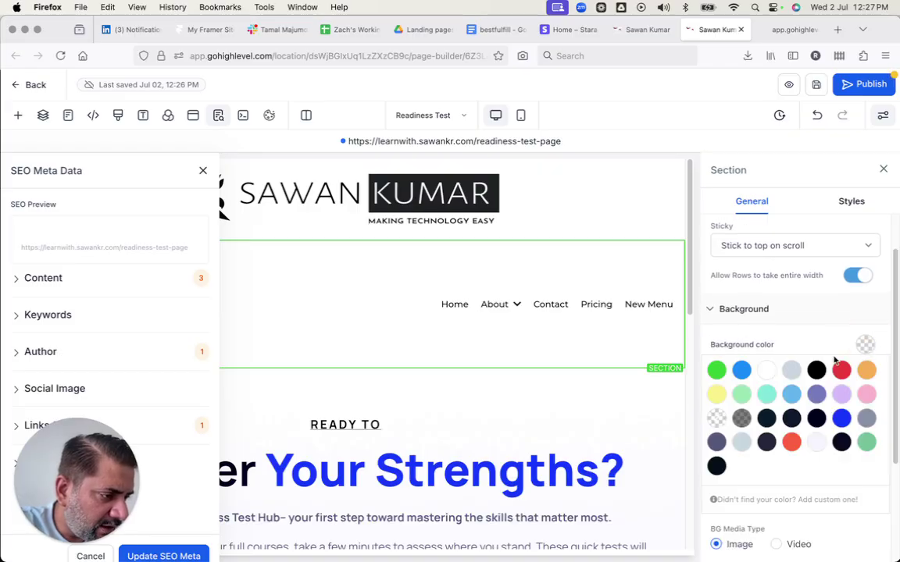
pyautogui.click(841, 370)
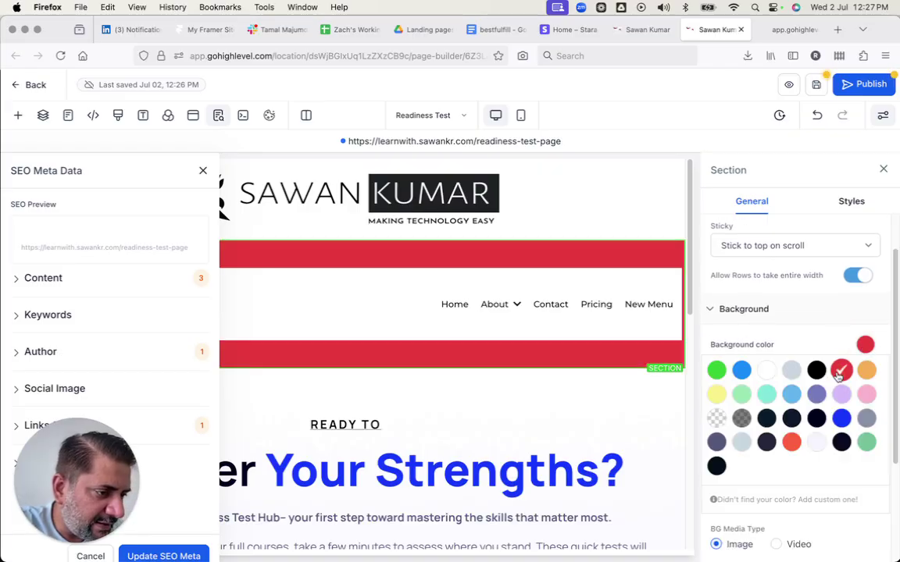
# Step: Set the navigation menu's own background color to the same red as its section
pyautogui.click(647, 287)
pyautogui.click(851, 202)
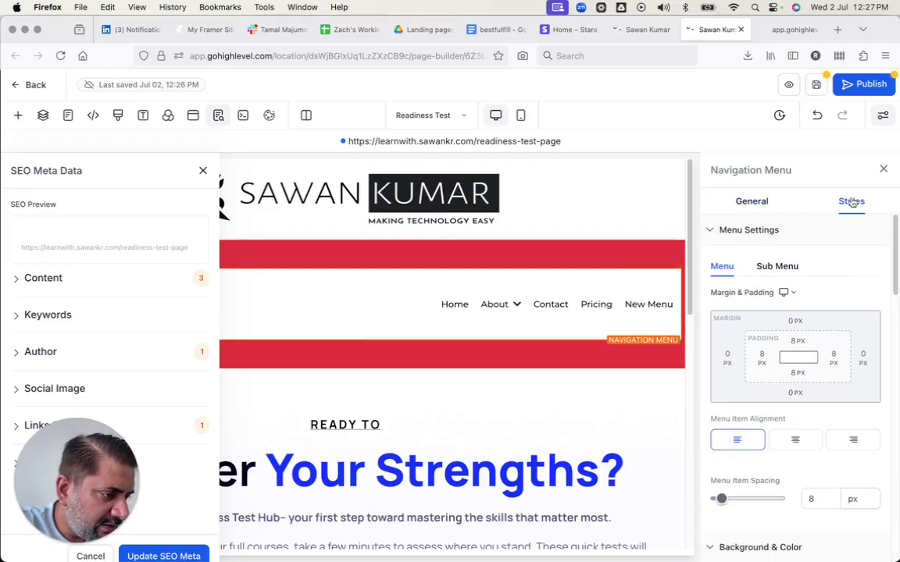
pyautogui.scroll(-5, 819, 392)
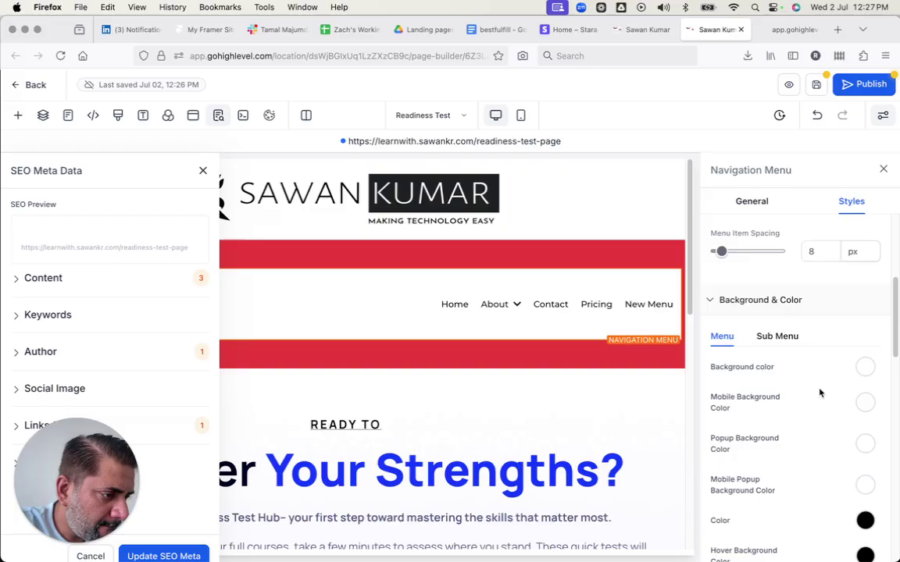
pyautogui.click(865, 366)
pyautogui.click(842, 393)
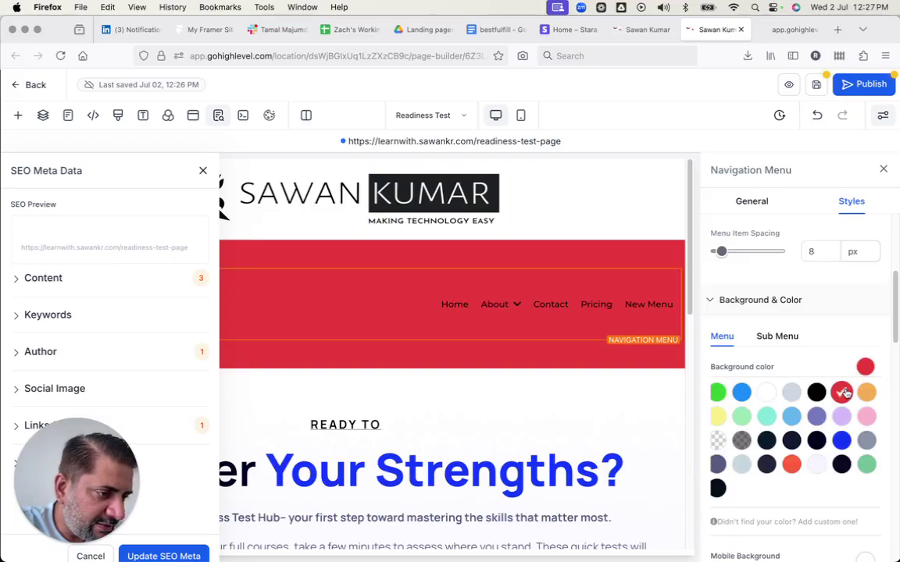
pyautogui.click(864, 366)
# Step: Set the navigation menu's bold text color and italic text color to white
pyautogui.scroll(-3, 865, 371)
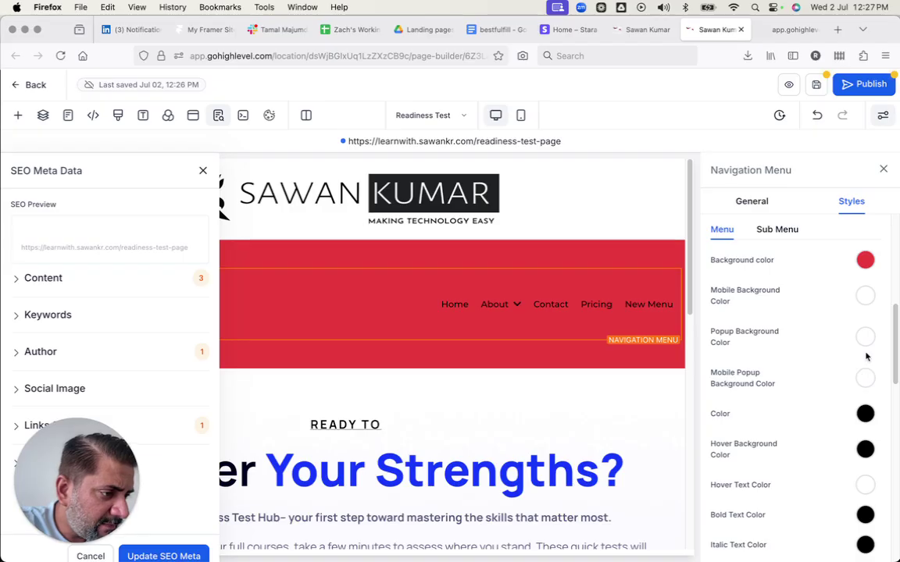
pyautogui.scroll(-2, 864, 367)
pyautogui.scroll(-1, 865, 359)
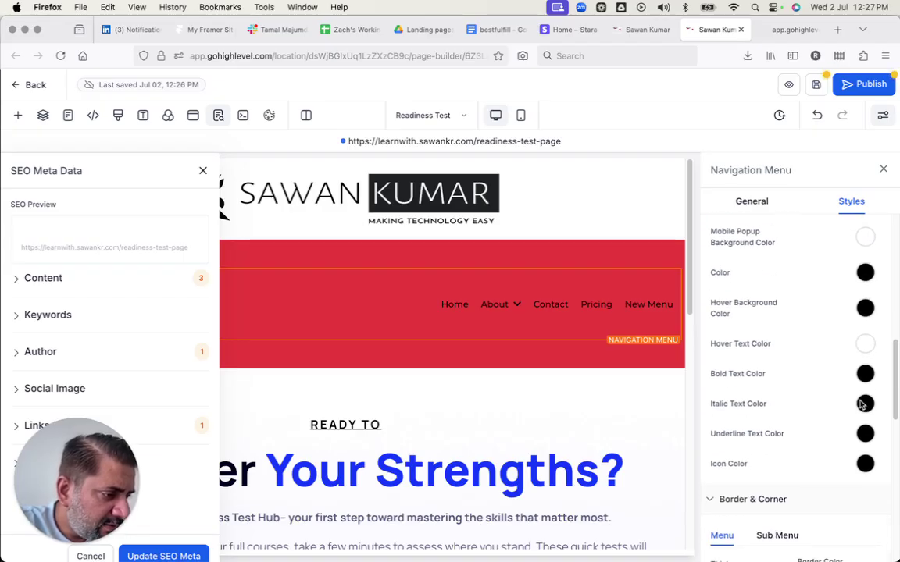
pyautogui.click(865, 373)
pyautogui.click(767, 399)
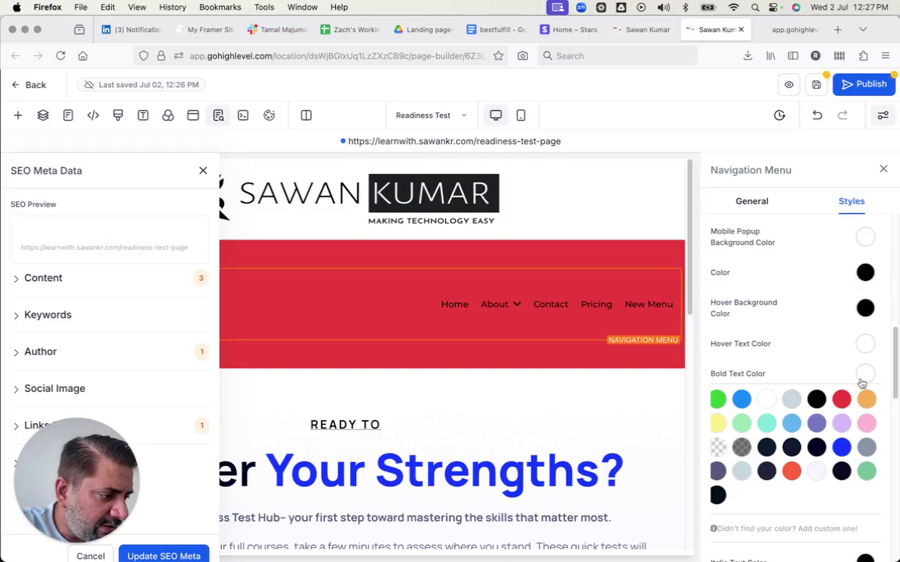
pyautogui.click(864, 375)
pyautogui.click(866, 405)
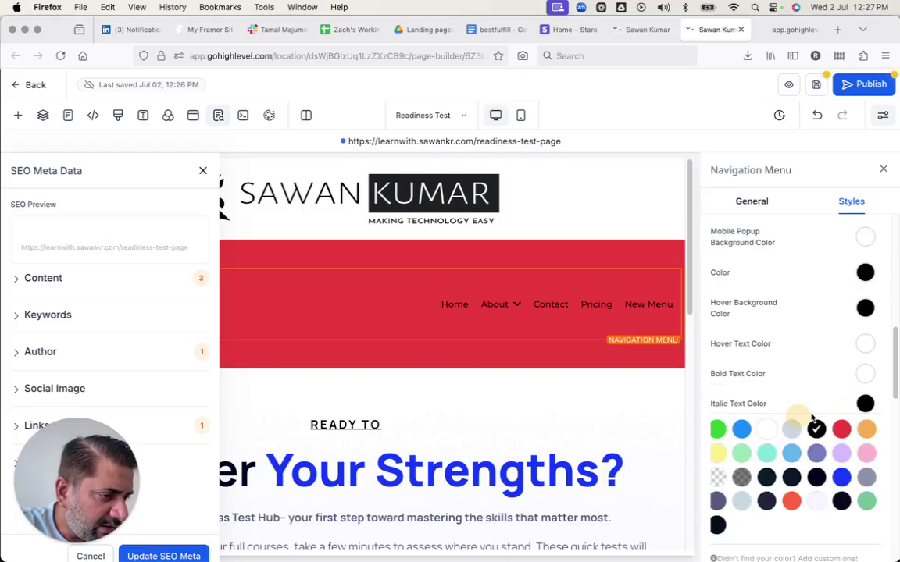
pyautogui.click(866, 403)
pyautogui.scroll(-1, 869, 402)
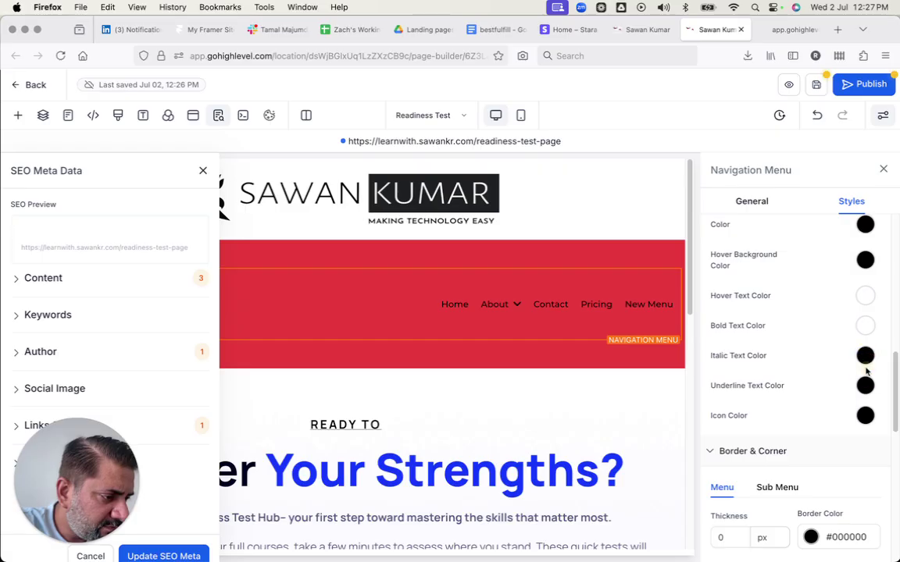
pyautogui.click(865, 355)
pyautogui.click(765, 381)
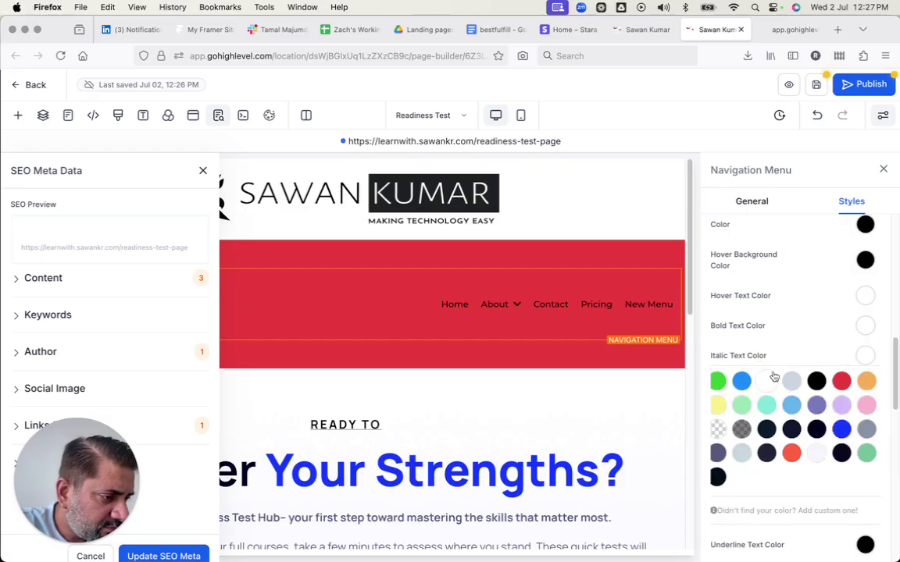
pyautogui.scroll(-2, 812, 290)
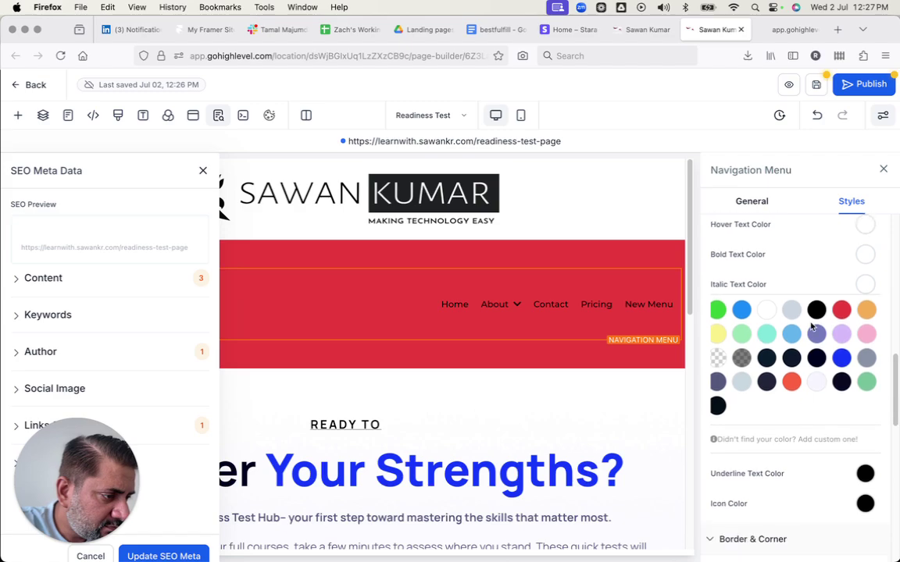
pyautogui.click(777, 261)
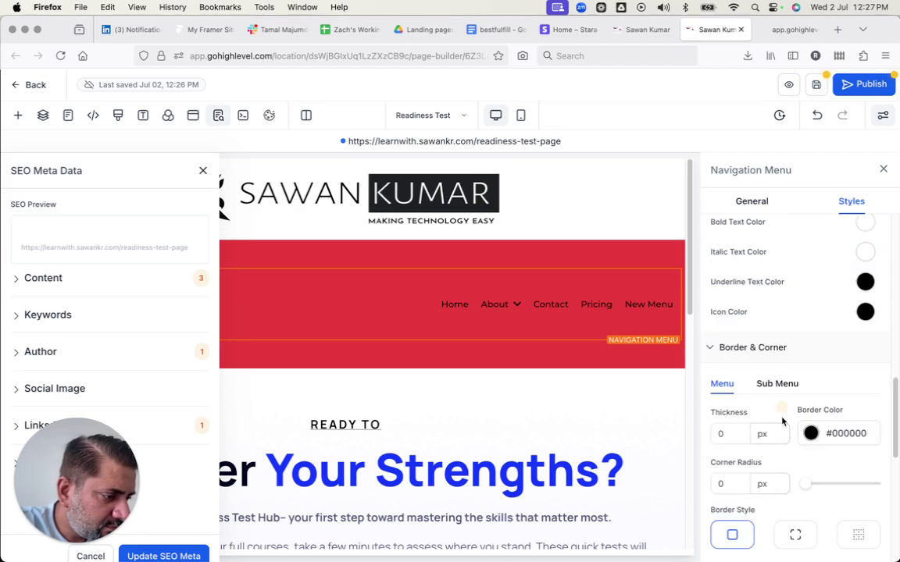
pyautogui.scroll(-2, 784, 485)
pyautogui.scroll(2, 833, 297)
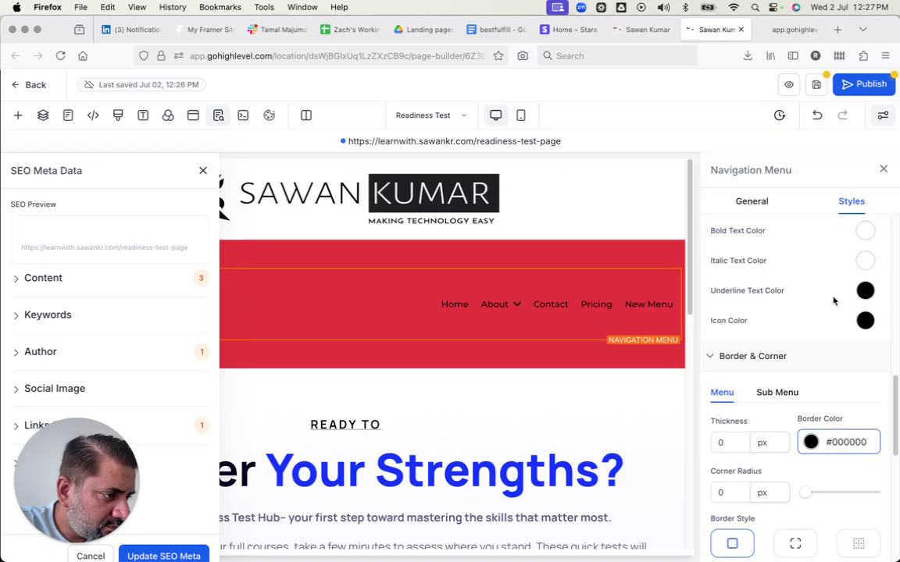
# Step: Save the page, reload its preview and check how the red menu section behaves while scrolling
pyautogui.click(816, 86)
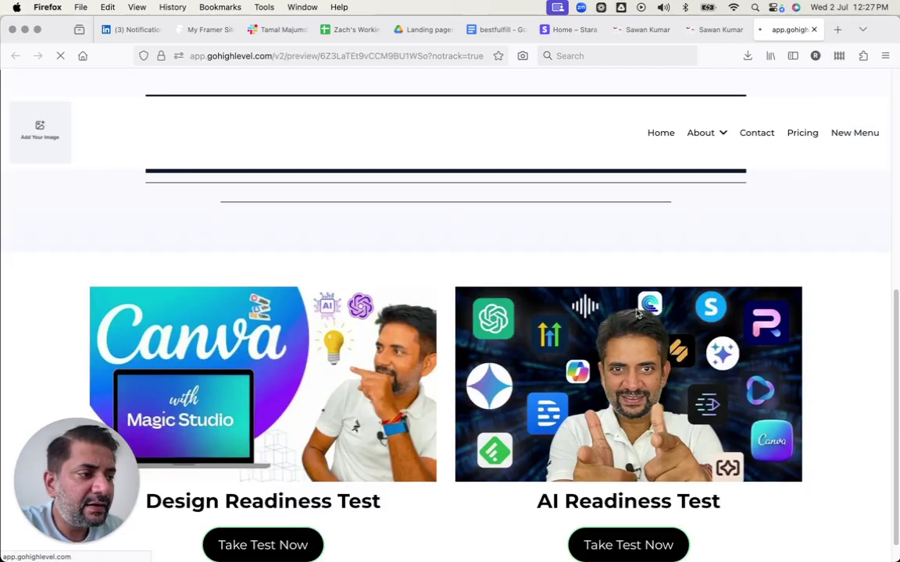
pyautogui.scroll(-5, 637, 312)
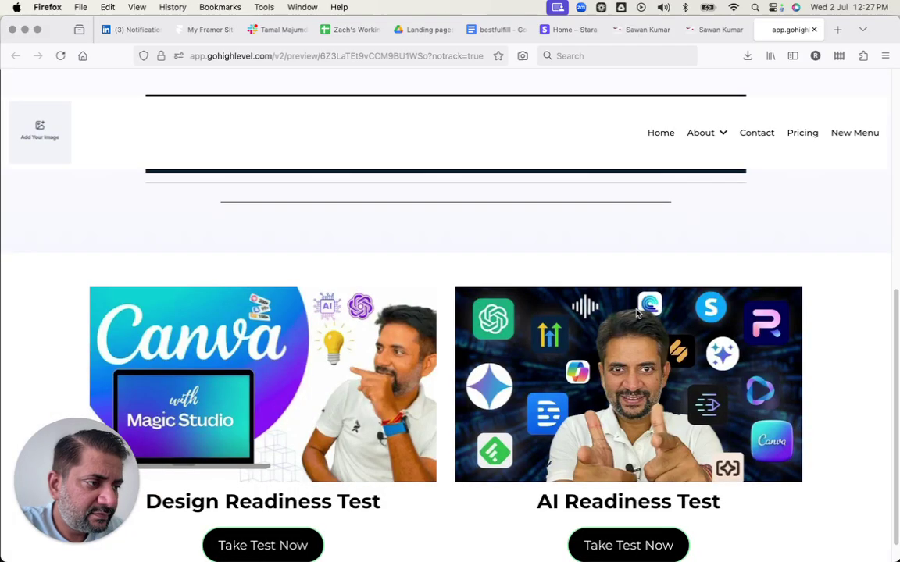
pyautogui.hotkey('ctrl', 'shift', 'Tab')
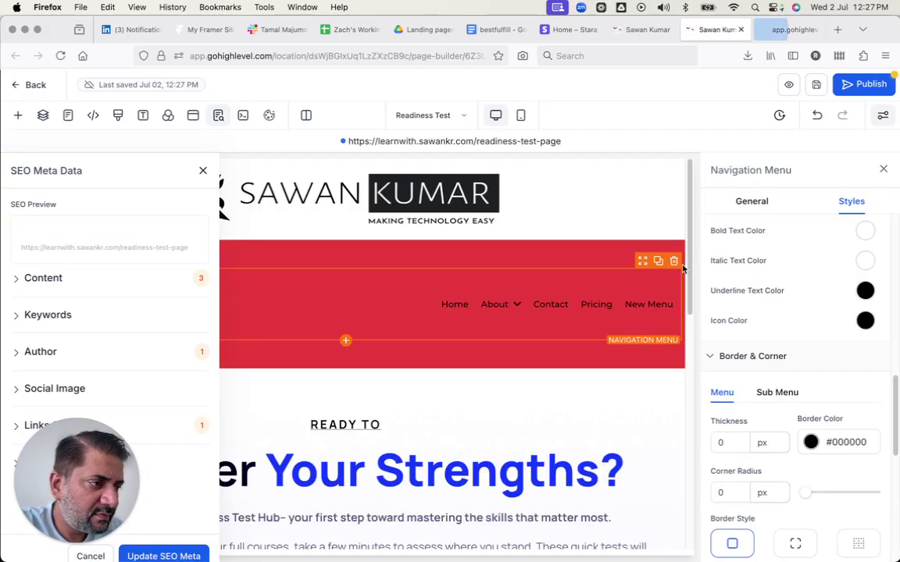
pyautogui.click(812, 85)
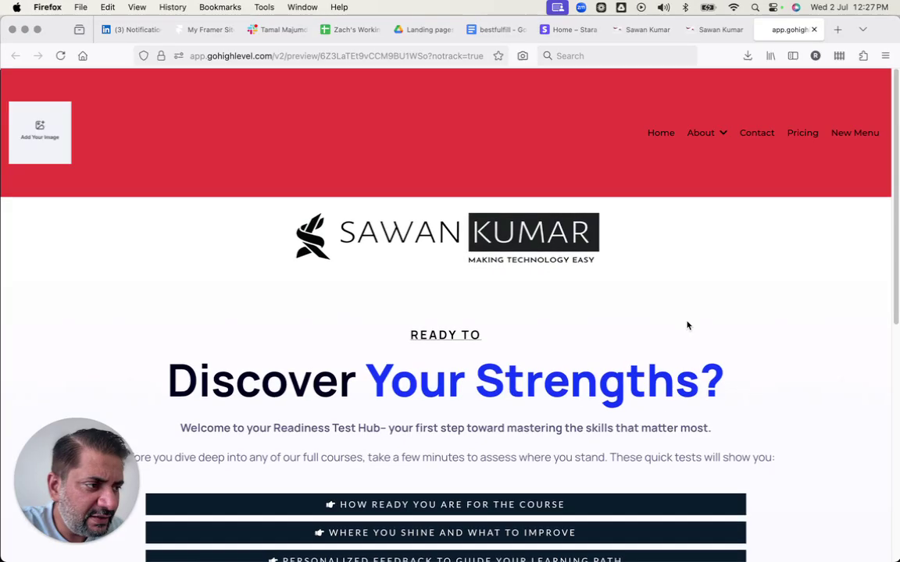
pyautogui.scroll(-10, 687, 325)
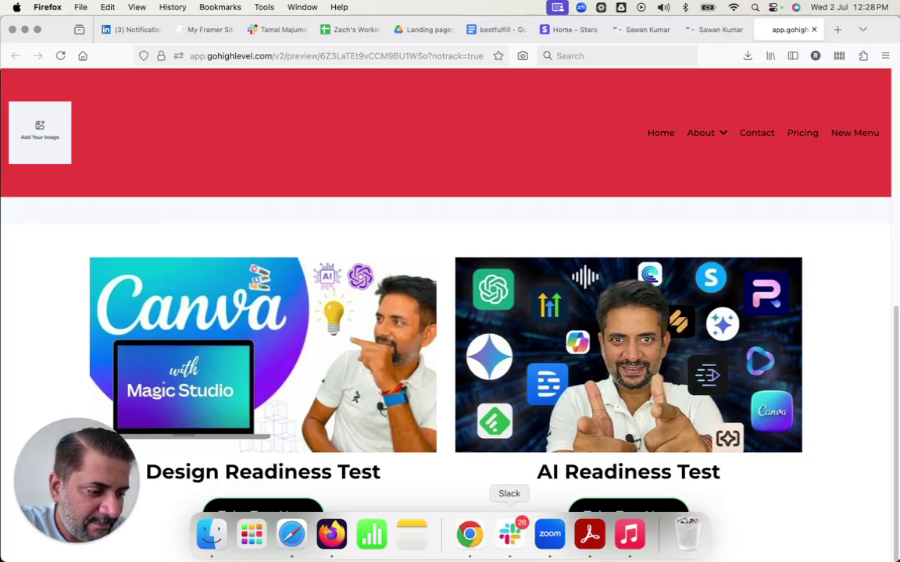
# Step: Switch to the Gamma presentation in Chrome and advance to the slide "Step 4: Create Anchor Links"
pyautogui.click(470, 547)
pyautogui.press('Right')
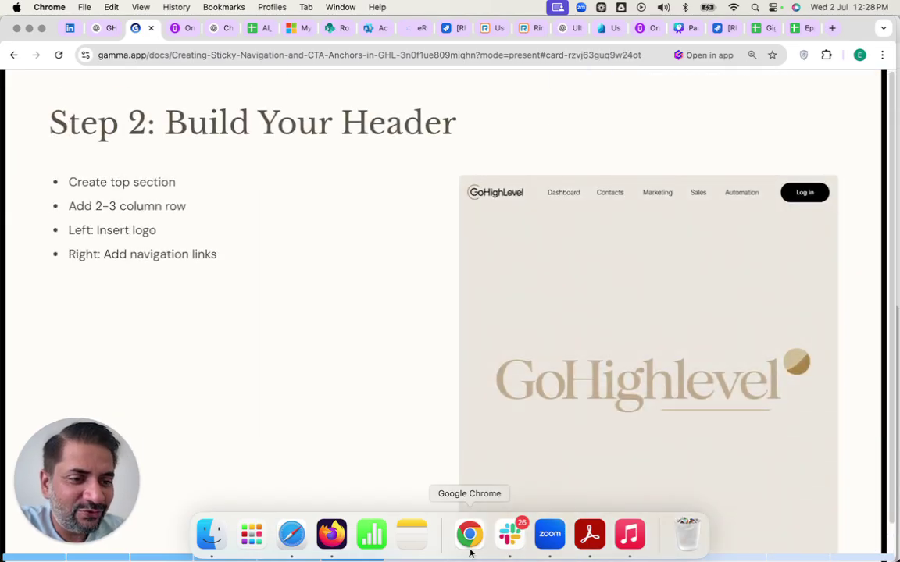
pyautogui.press('Right')
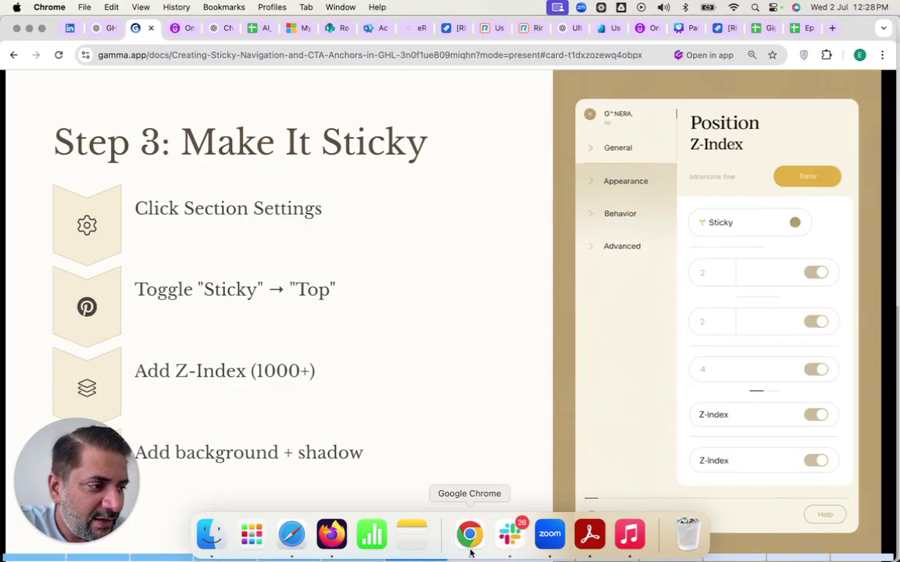
pyautogui.press('Right')
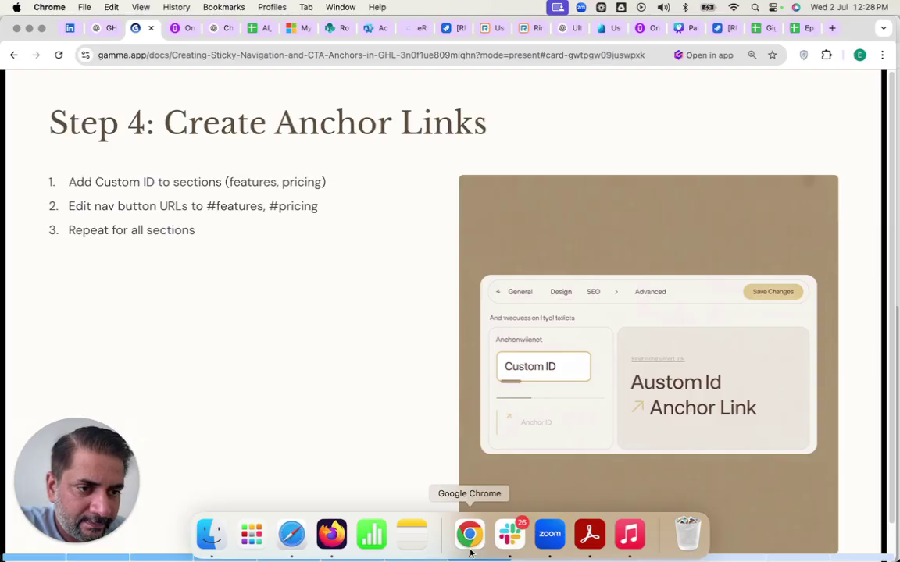
# Step: Switch back to the page preview in Firefox and review the page from the header to the Take Test Now buttons
pyautogui.press('super+Tab')
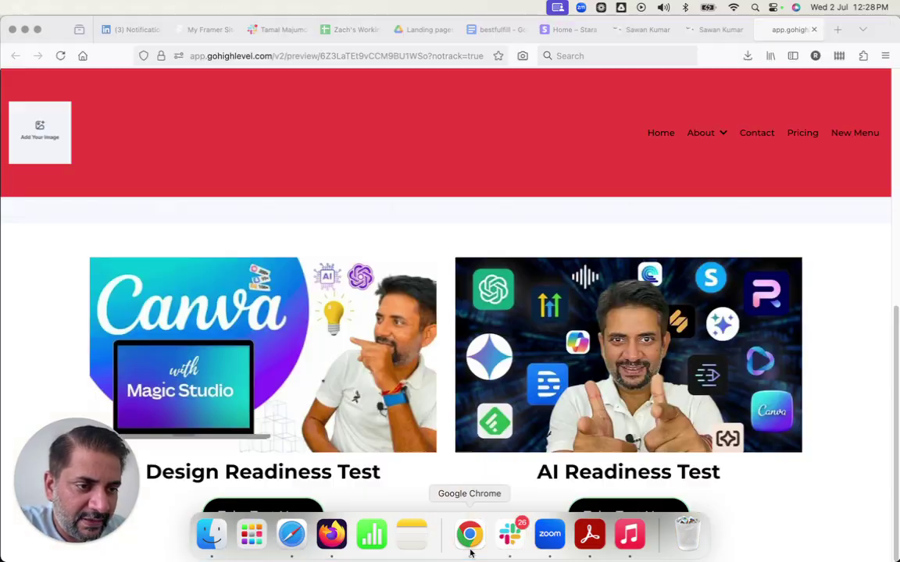
pyautogui.scroll(10, 507, 438)
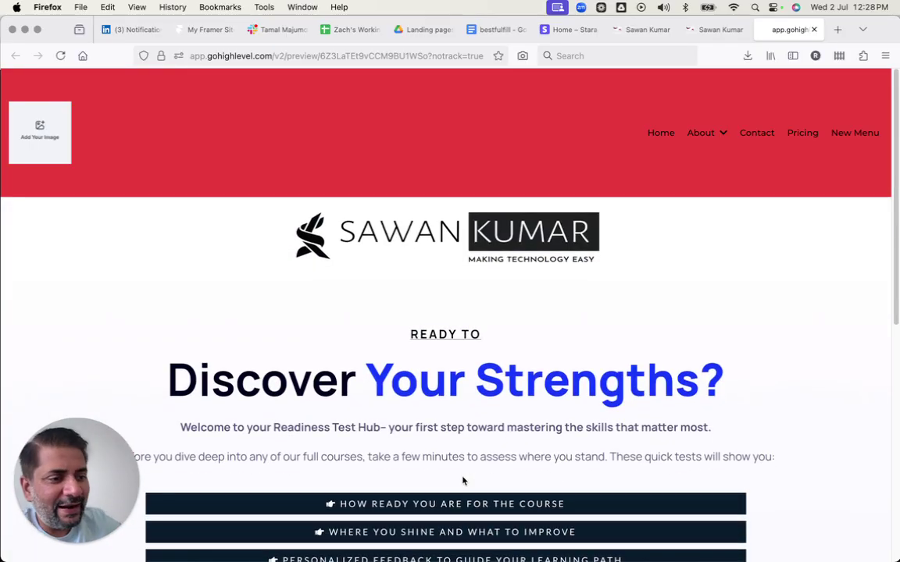
pyautogui.scroll(-3, 455, 328)
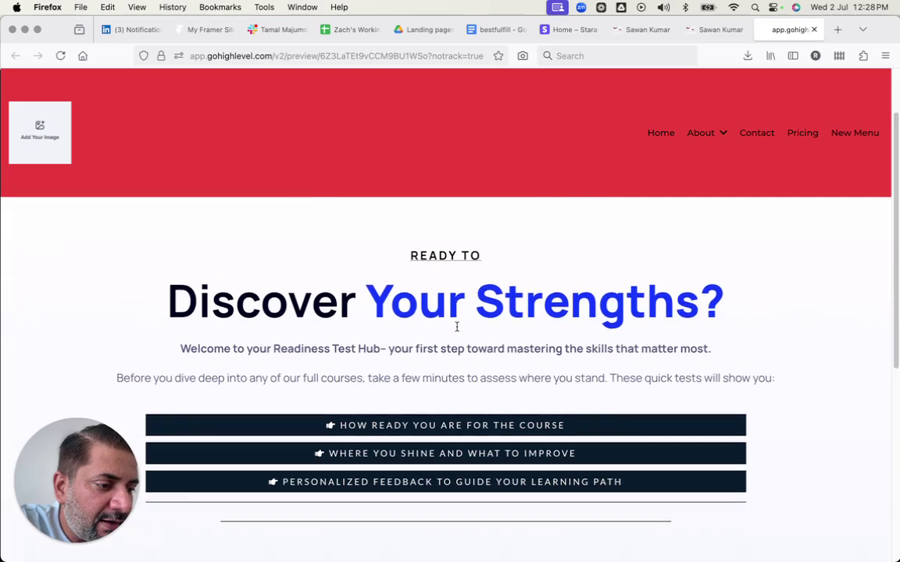
pyautogui.scroll(-5, 457, 326)
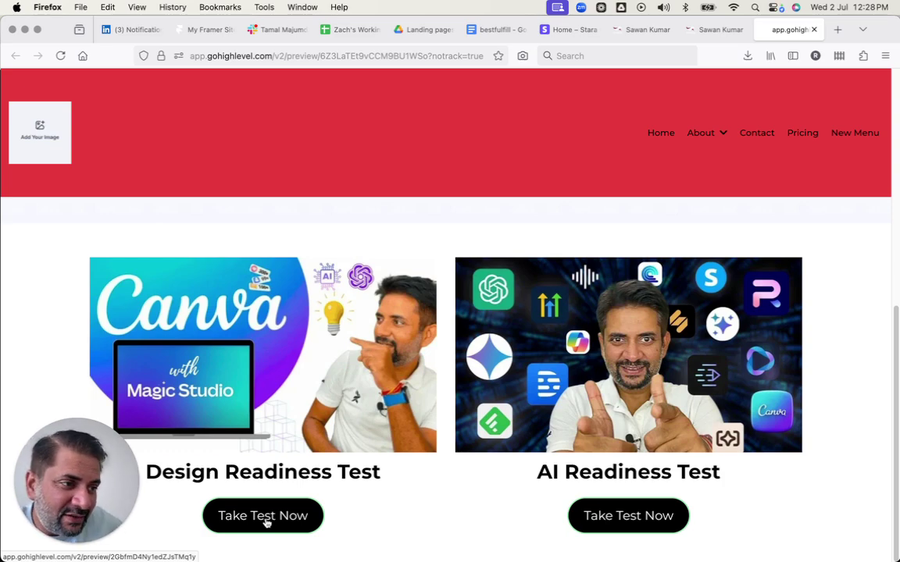
# Step: Return to the page builder and open the button action settings of the Take Test Now button under AI Readiness Test
pyautogui.hotkey('ctrl', 'shift', 'Tab')
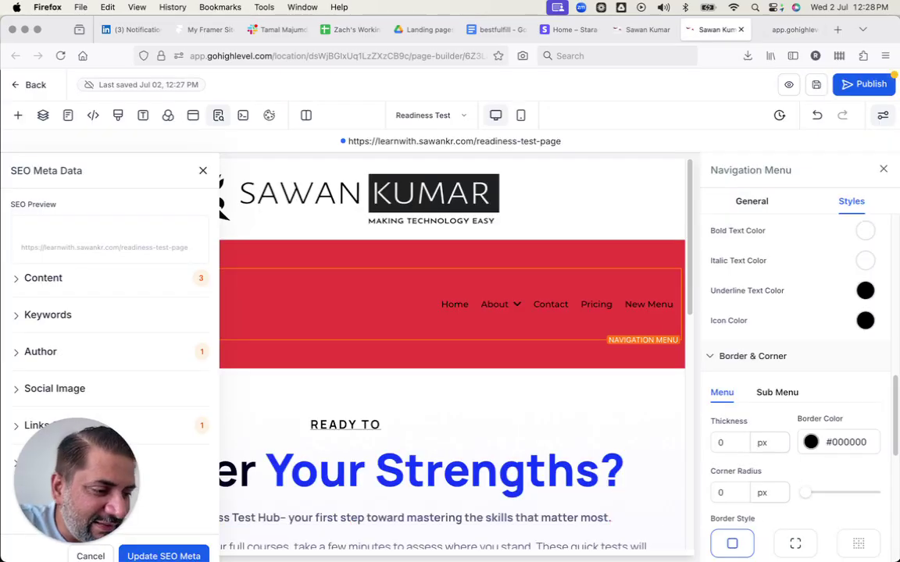
pyautogui.scroll(-5, 417, 446)
pyautogui.scroll(-3, 417, 446)
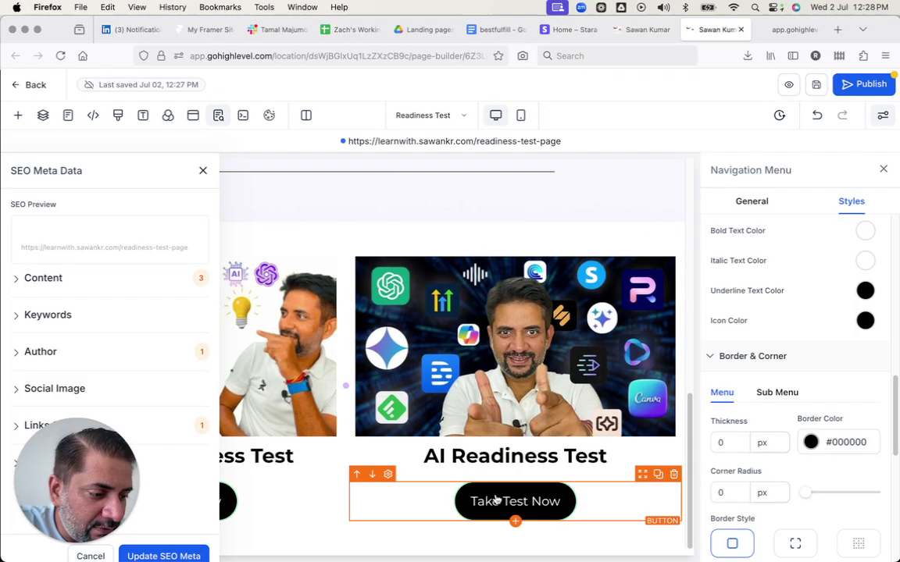
pyautogui.click(496, 500)
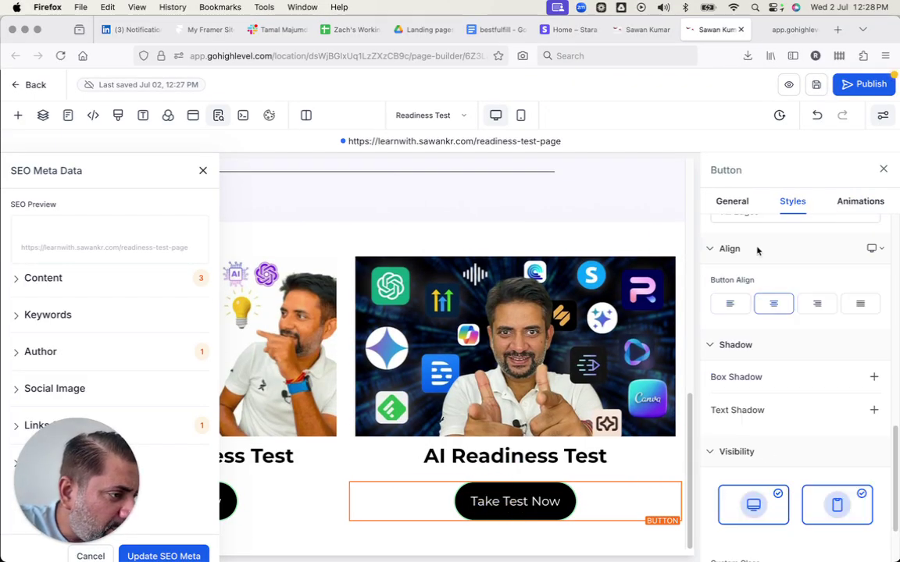
pyautogui.click(732, 201)
pyautogui.scroll(-3, 775, 363)
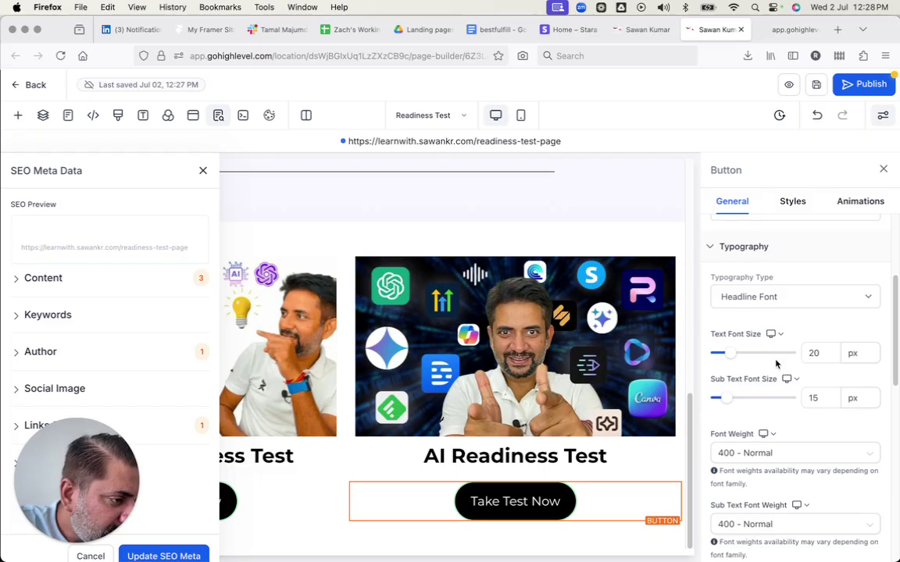
pyautogui.scroll(-5, 776, 361)
pyautogui.scroll(1, 734, 300)
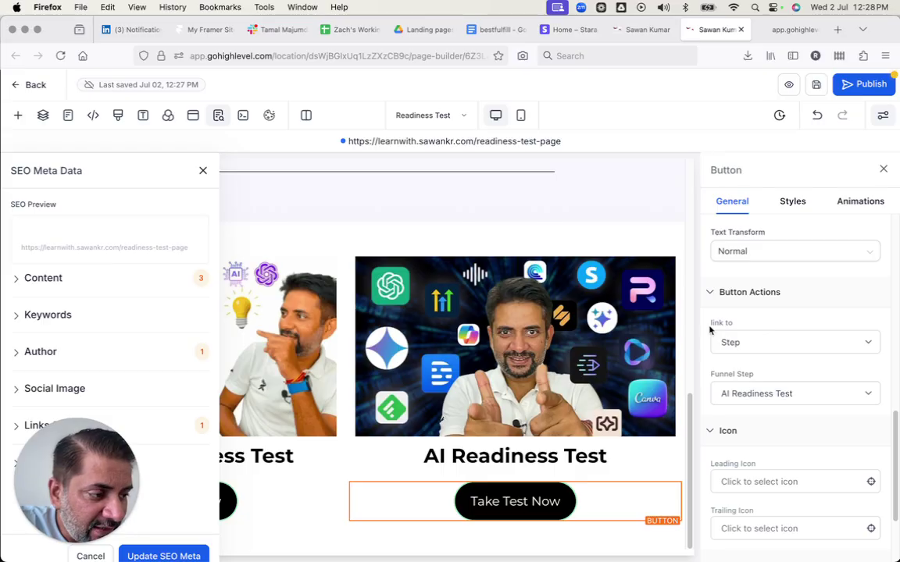
# Step: Check the link types and funnel steps available for the AI Readiness Test button
pyautogui.click(770, 349)
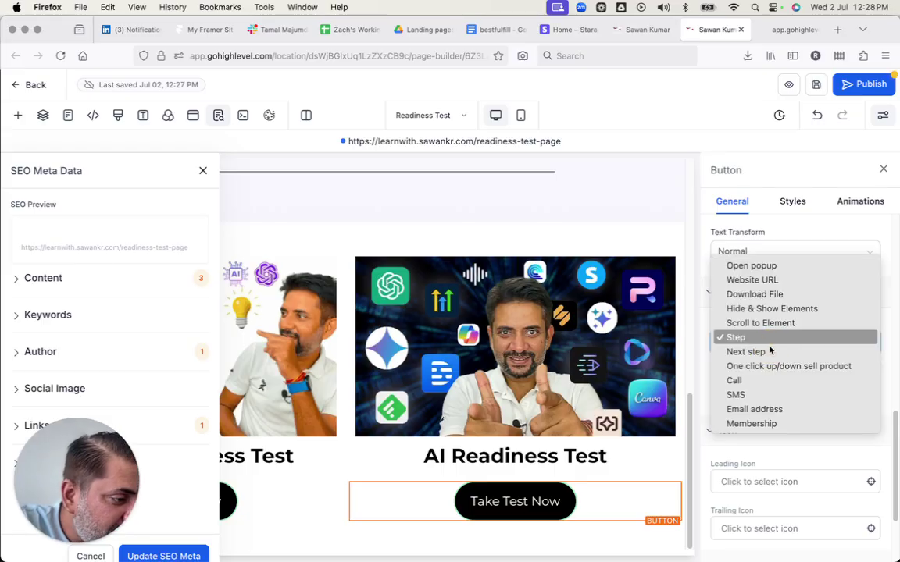
pyautogui.click(764, 339)
pyautogui.click(770, 389)
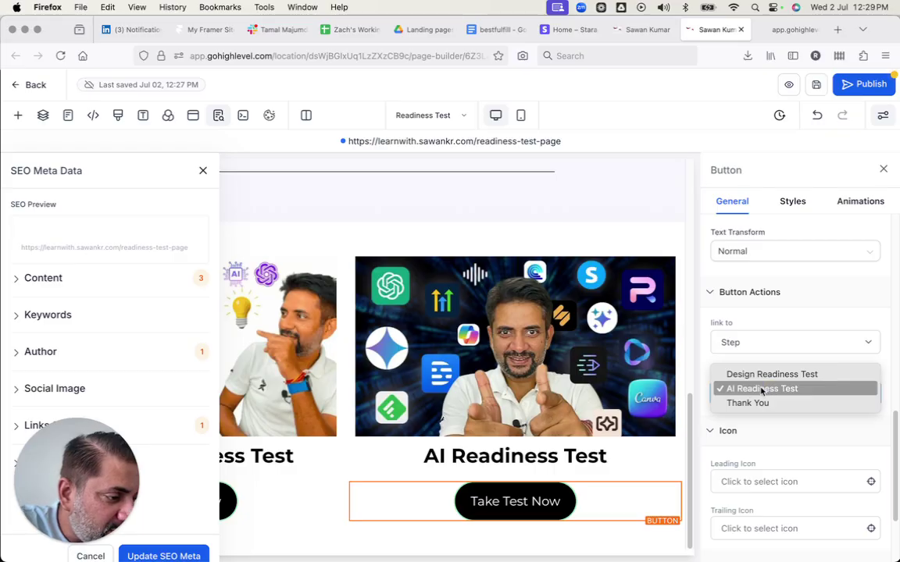
pyautogui.click(701, 384)
# Step: Link the AI Readiness Test button to Scroll to Element and open the list of target elements
pyautogui.click(743, 344)
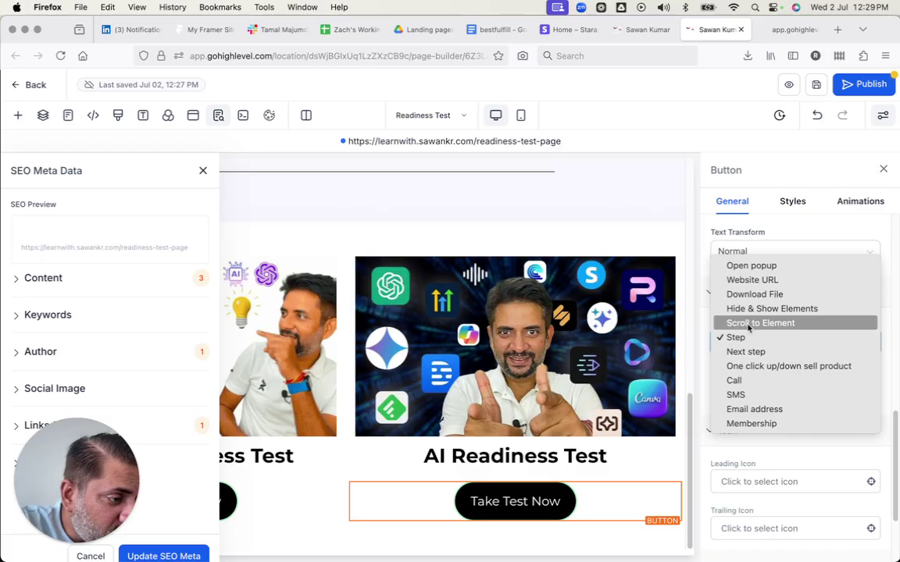
pyautogui.click(748, 325)
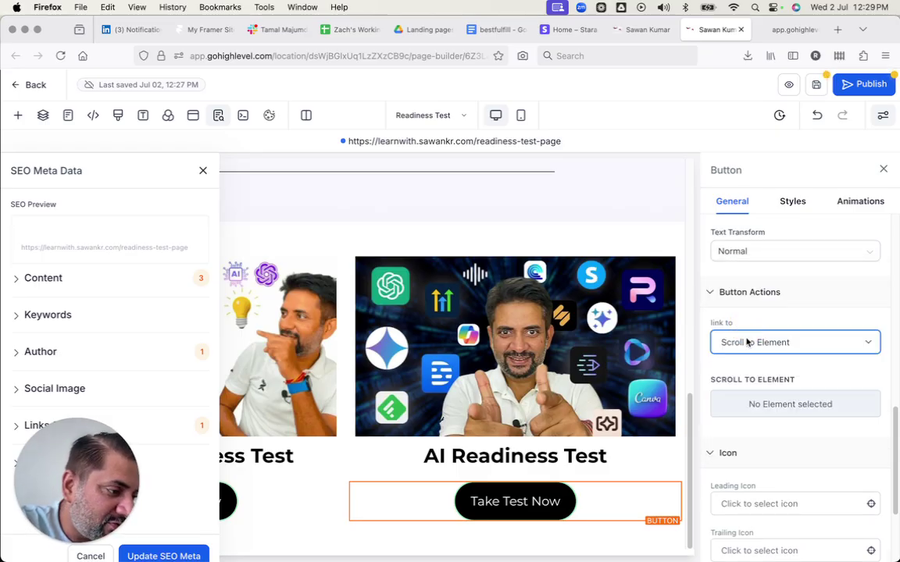
pyautogui.click(754, 403)
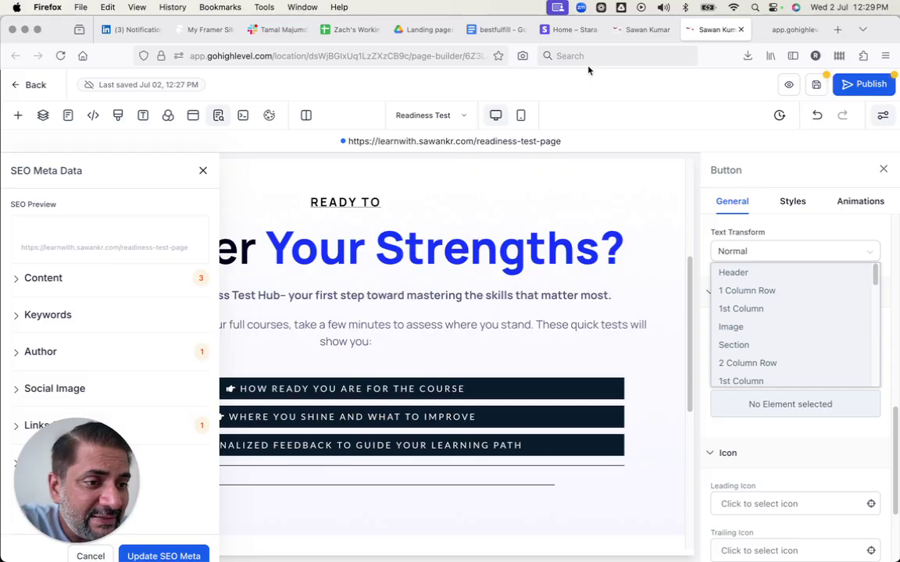
# Step: Delete the red navigation menu section below the page header
pyautogui.click(537, 189)
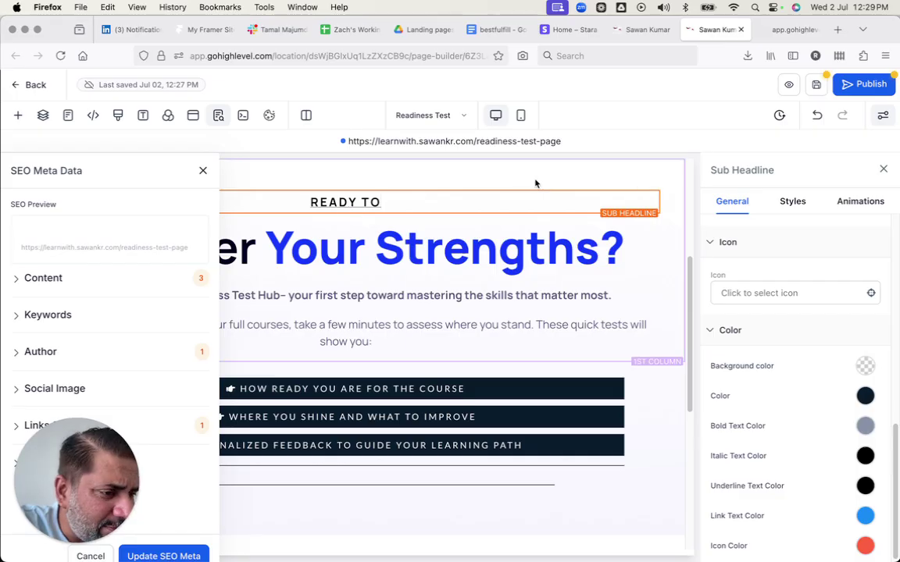
pyautogui.click(535, 183)
pyautogui.click(452, 323)
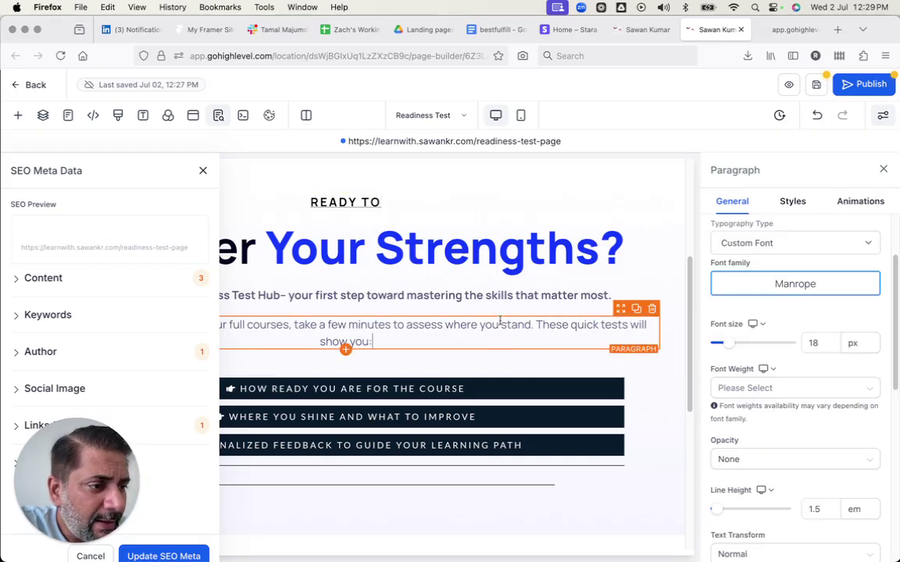
pyautogui.scroll(3, 449, 288)
pyautogui.click(492, 251)
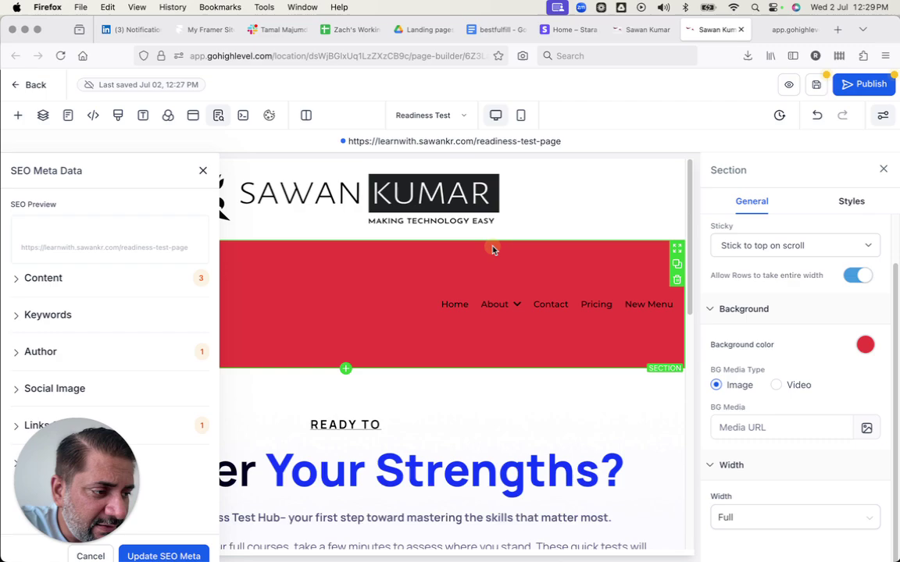
pyautogui.click(677, 281)
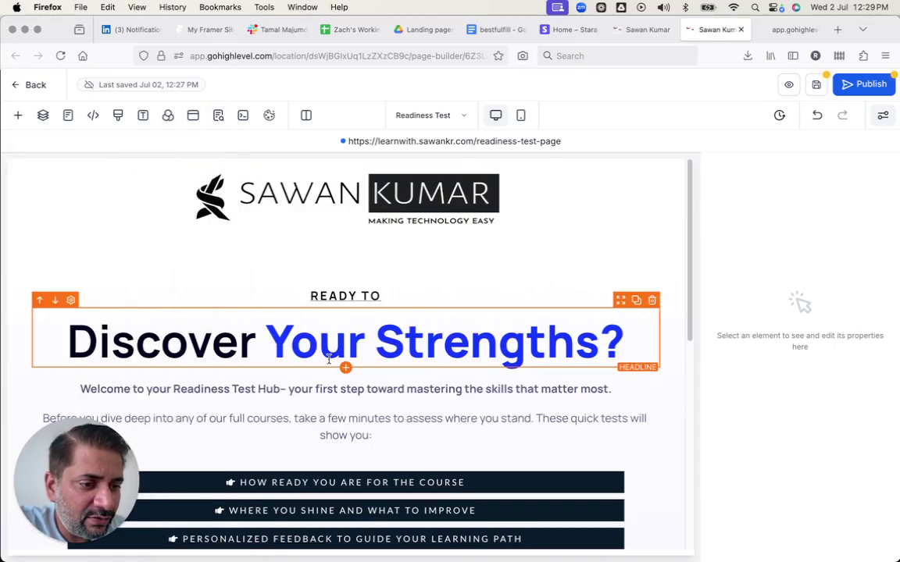
# Step: Add a full-width section with a 1 Column row below the two readiness test columns
pyautogui.scroll(-10, 316, 242)
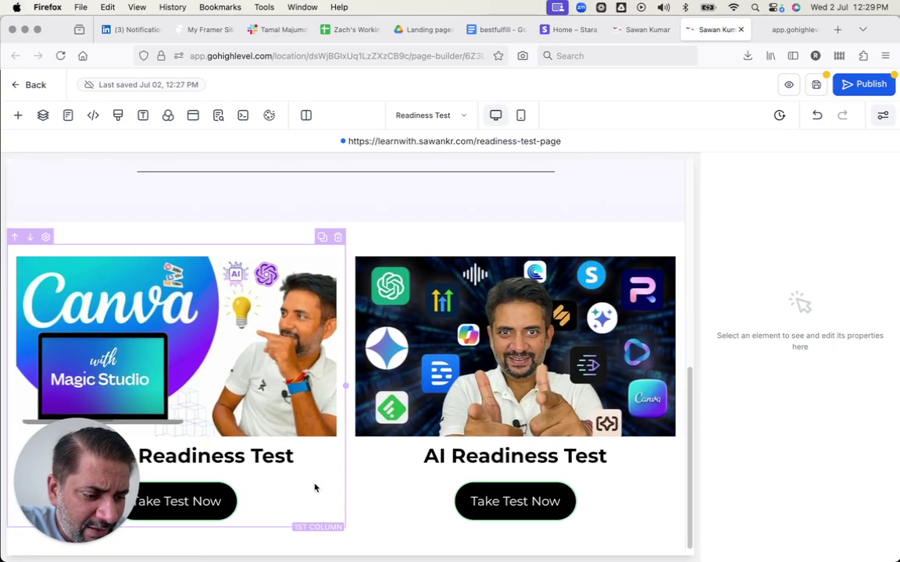
pyautogui.click(346, 544)
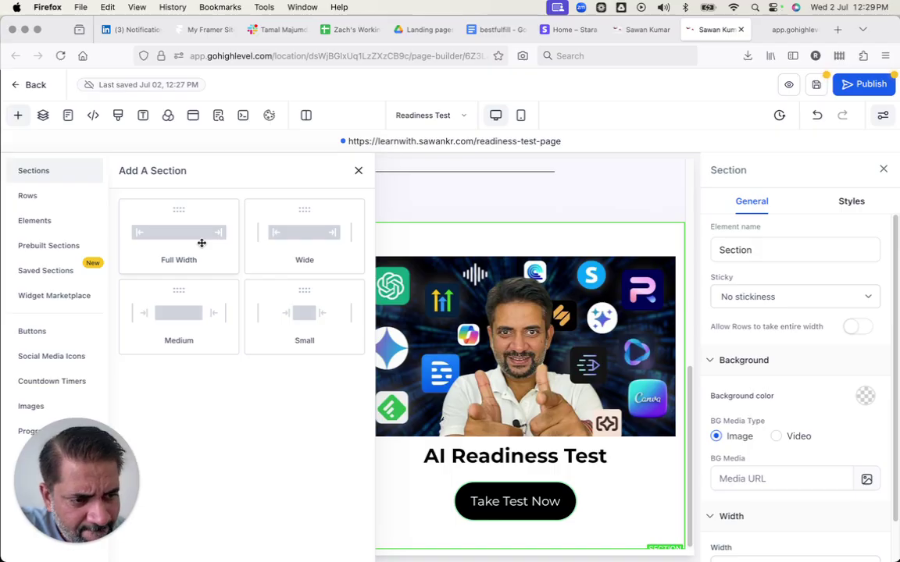
pyautogui.click(201, 243)
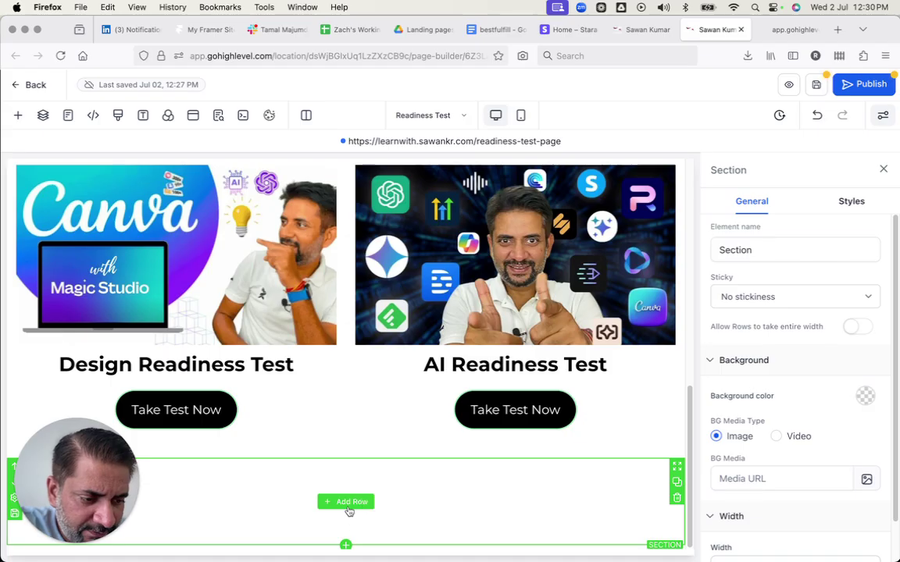
pyautogui.click(349, 502)
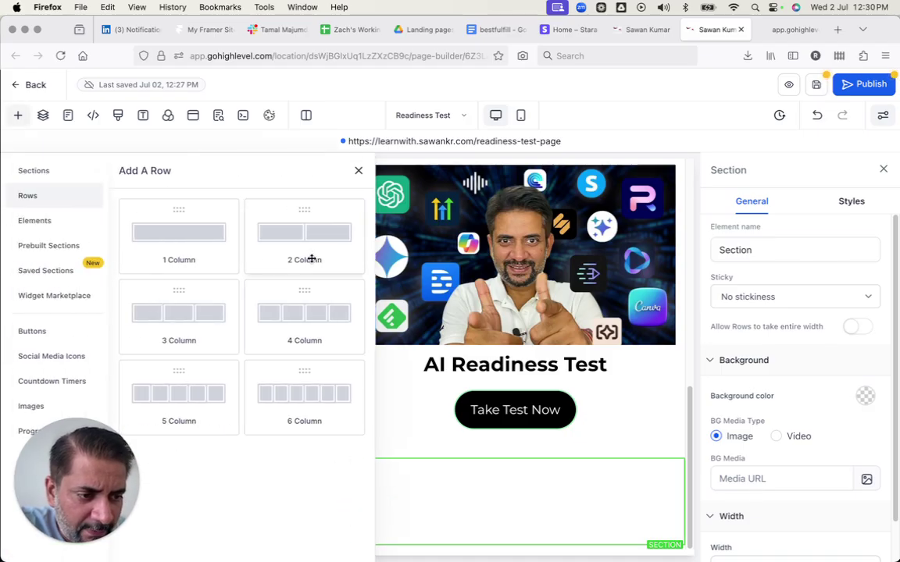
pyautogui.click(200, 232)
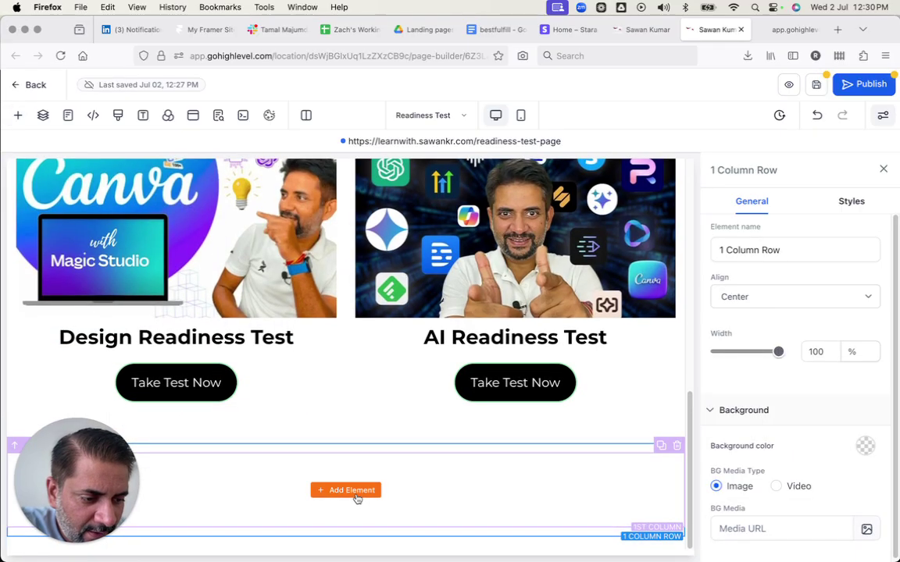
pyautogui.click(356, 497)
pyautogui.click(248, 211)
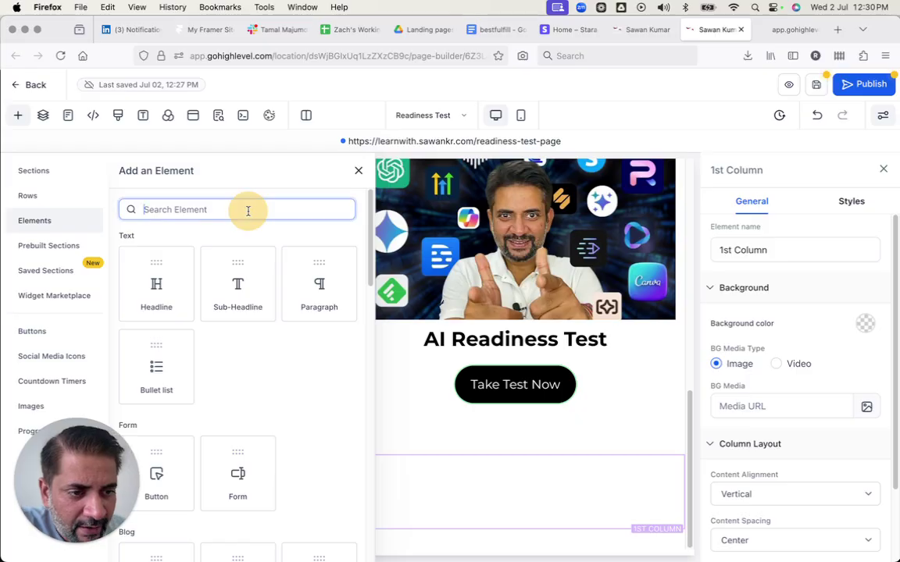
pyautogui.write('button')
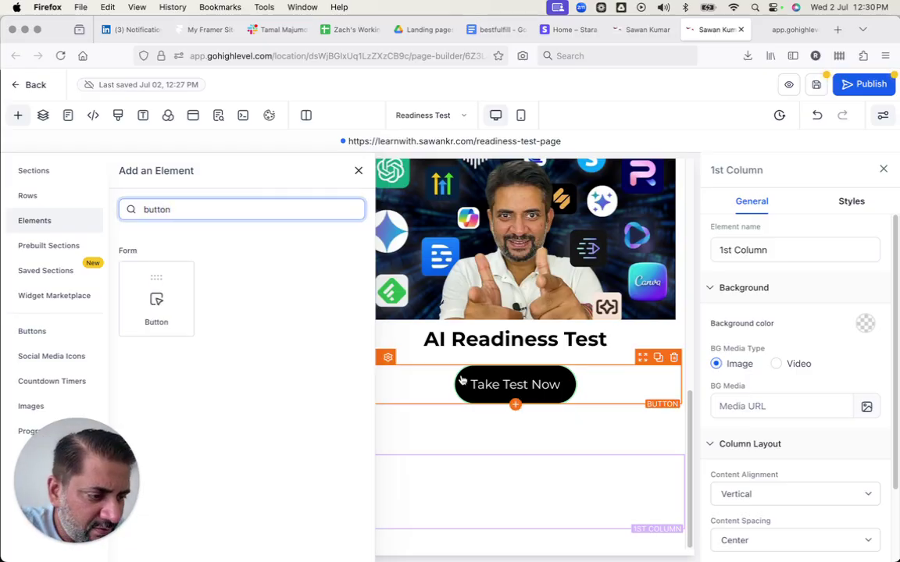
# Step: Duplicate the Take Test Now button under AI Readiness Test and move the copy into the new one-column row
pyautogui.click(425, 373)
pyautogui.click(426, 378)
pyautogui.click(616, 372)
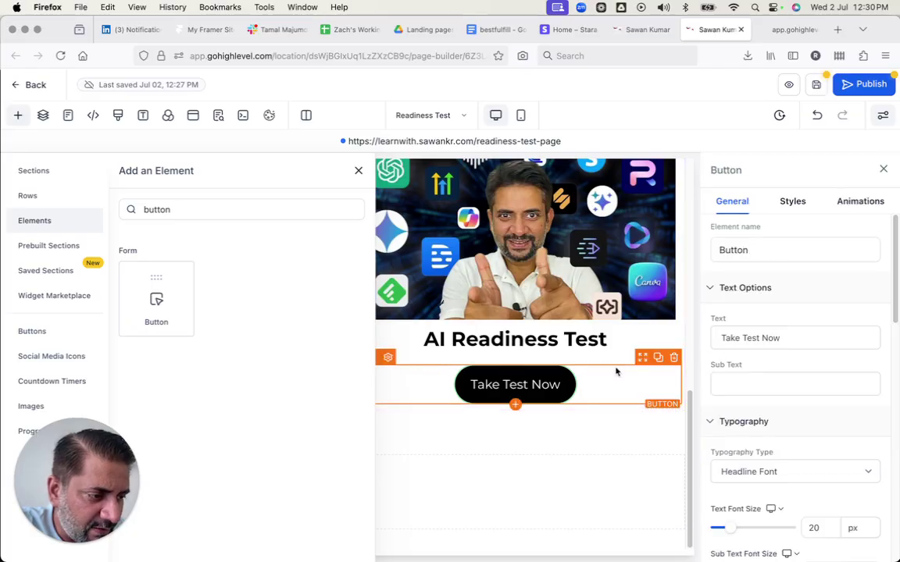
pyautogui.click(657, 359)
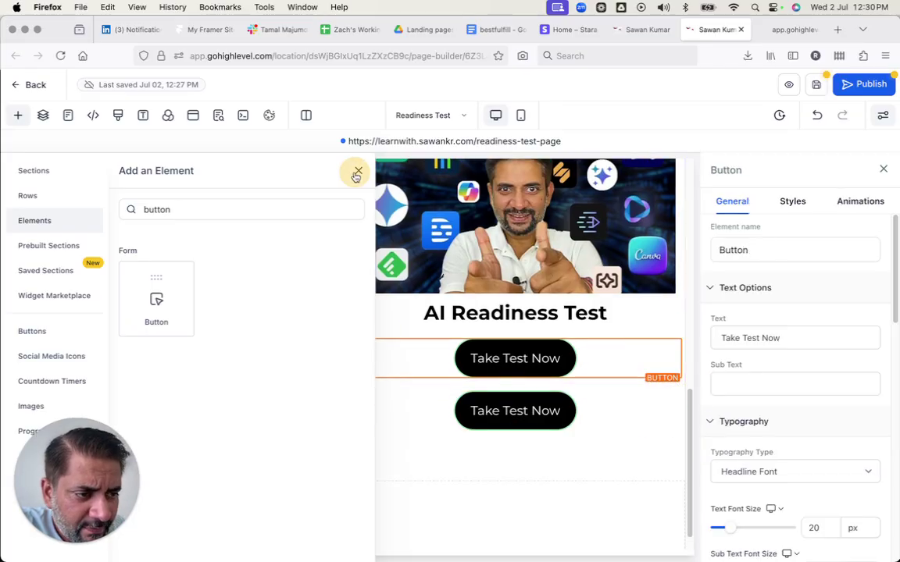
pyautogui.click(356, 173)
pyautogui.moveTo(642, 388); pyautogui.dragTo(539, 466)
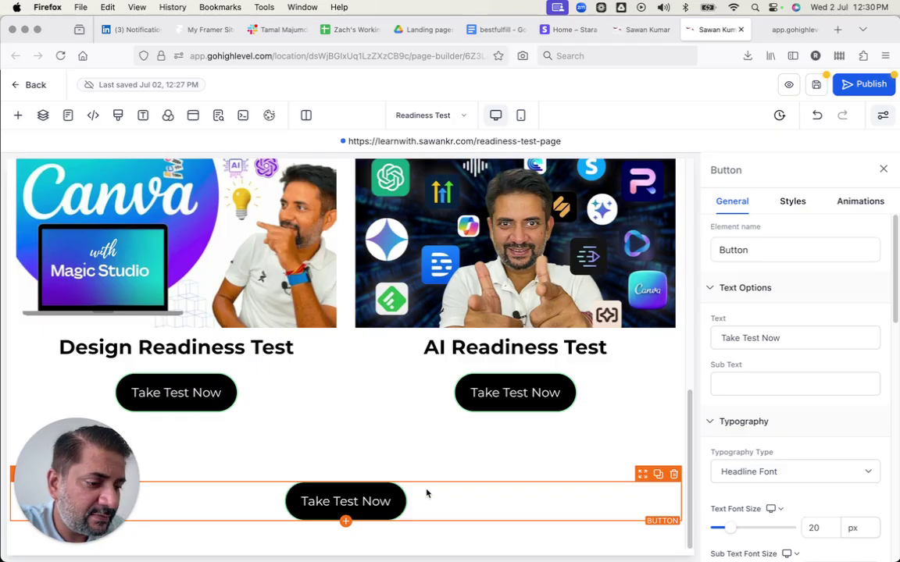
# Step: Set the new section's stickiness to Stick to bottom on scroll
pyautogui.click(491, 455)
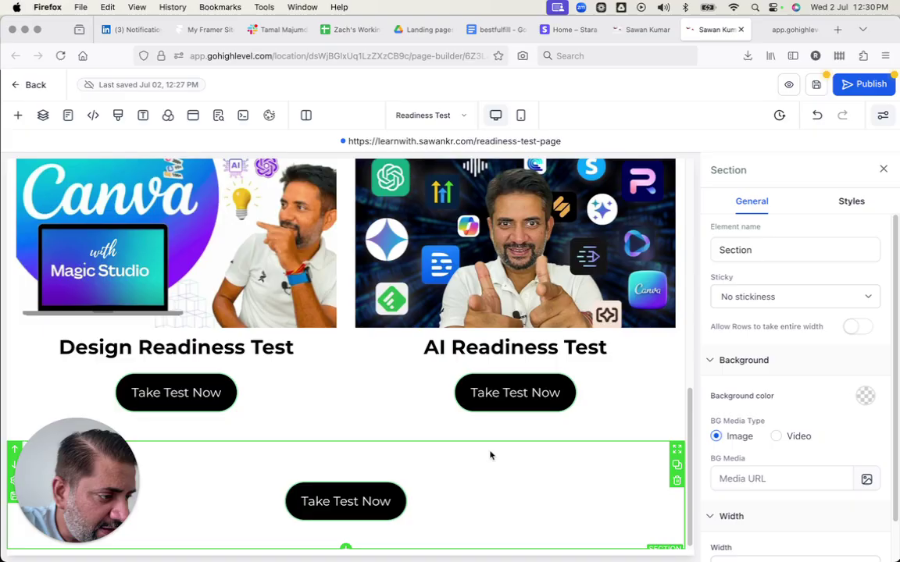
pyautogui.click(820, 302)
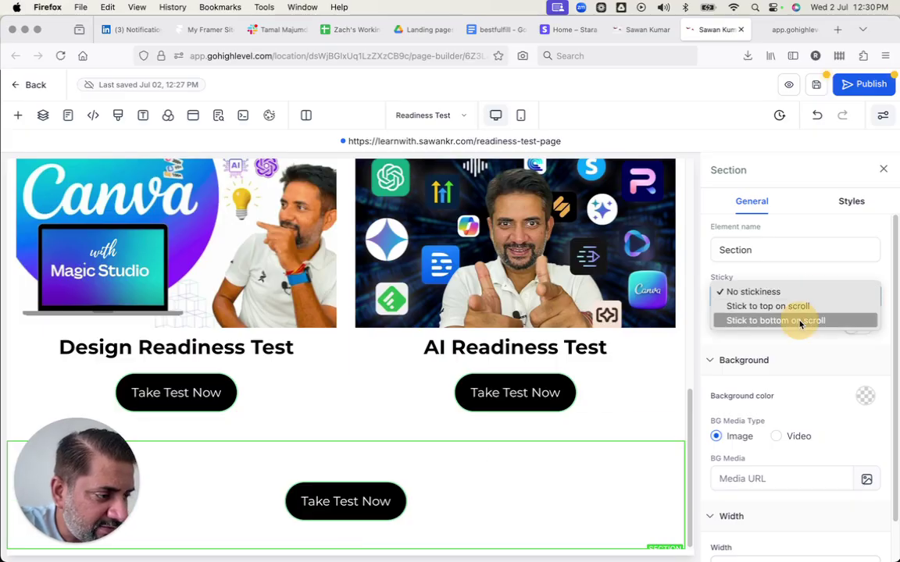
pyautogui.click(800, 321)
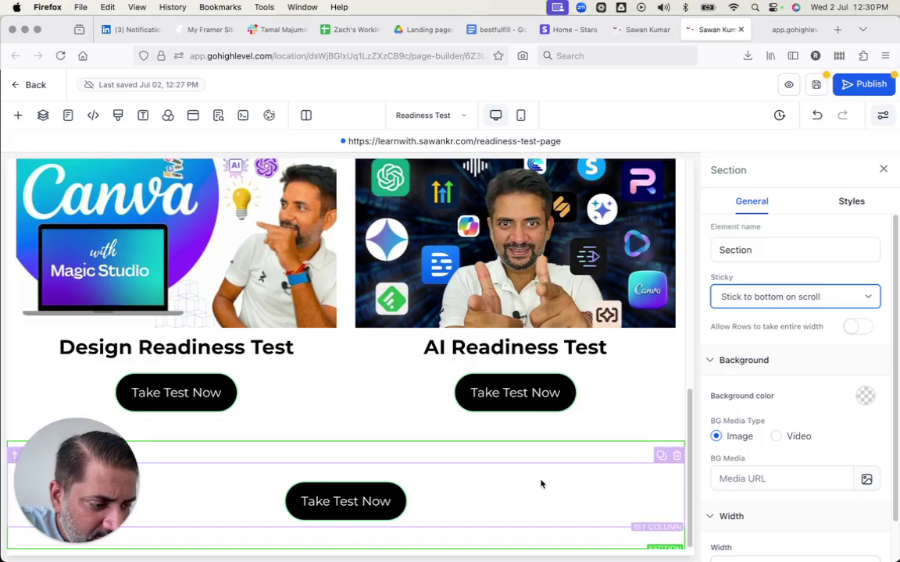
pyautogui.scroll(-2, 734, 422)
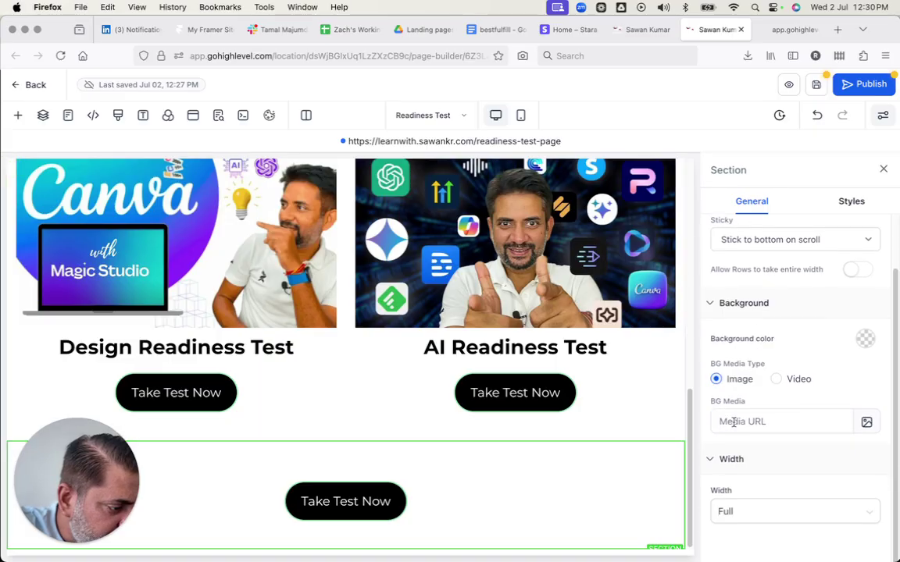
pyautogui.scroll(2, 733, 422)
# Step: Set the new section's top and bottom padding to 0 px
pyautogui.click(851, 201)
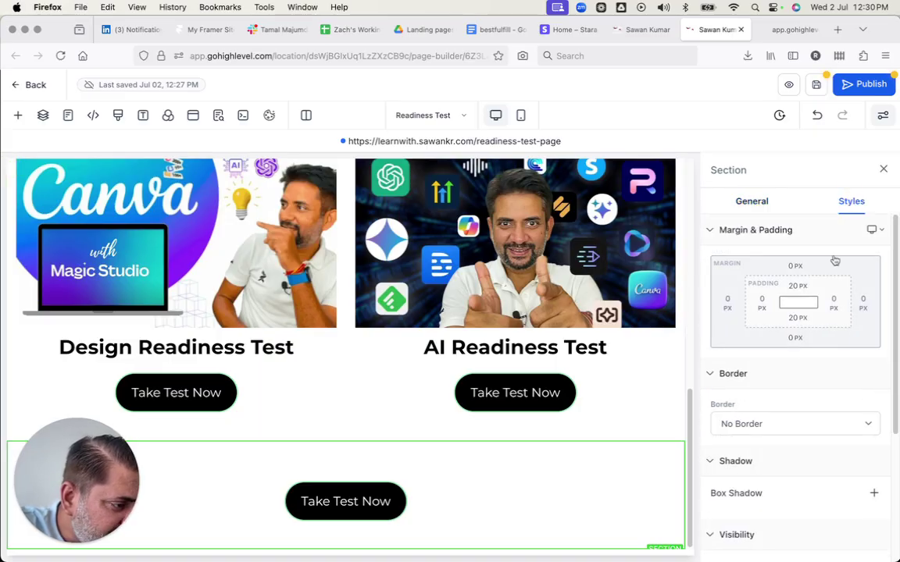
pyautogui.click(794, 290)
pyautogui.moveTo(757, 322); pyautogui.dragTo(689, 326)
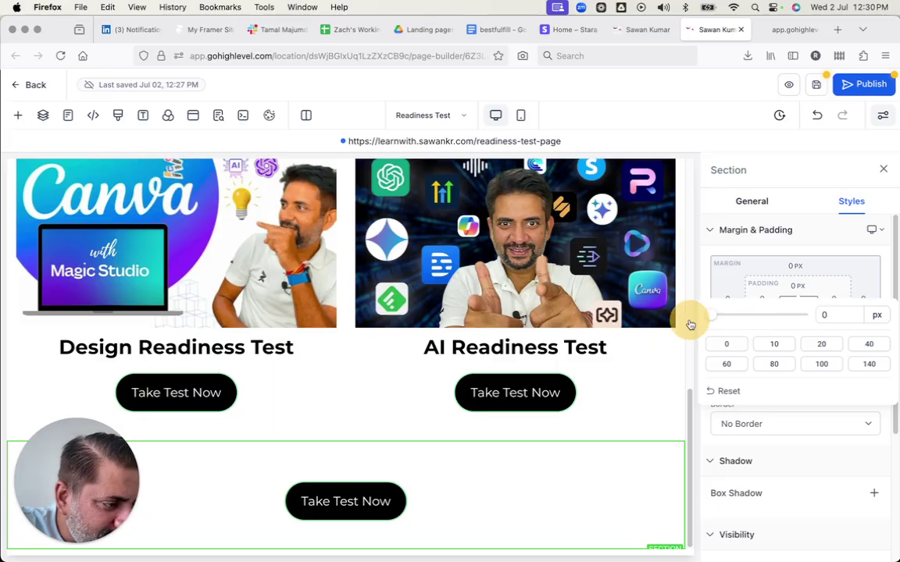
pyautogui.click(765, 294)
pyautogui.click(792, 318)
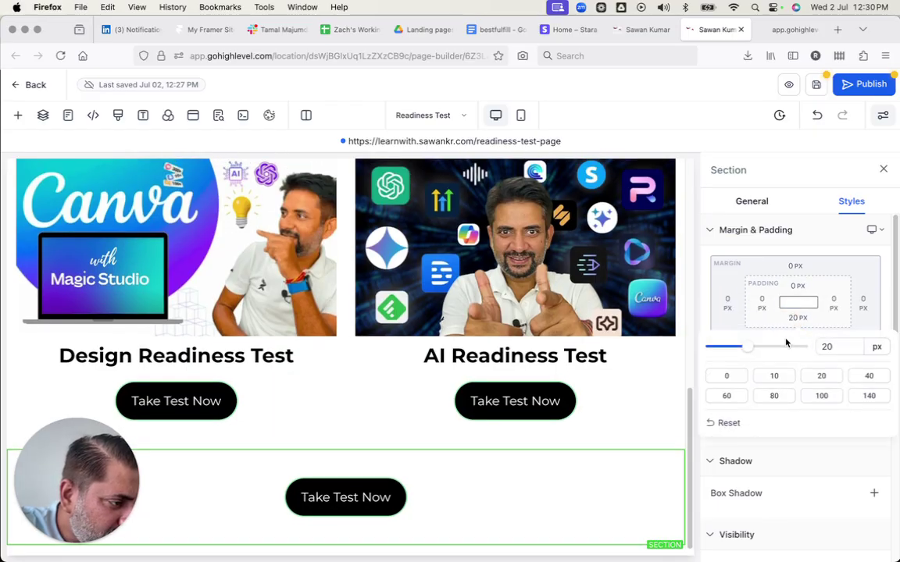
pyautogui.moveTo(749, 352); pyautogui.dragTo(673, 351)
pyautogui.click(769, 309)
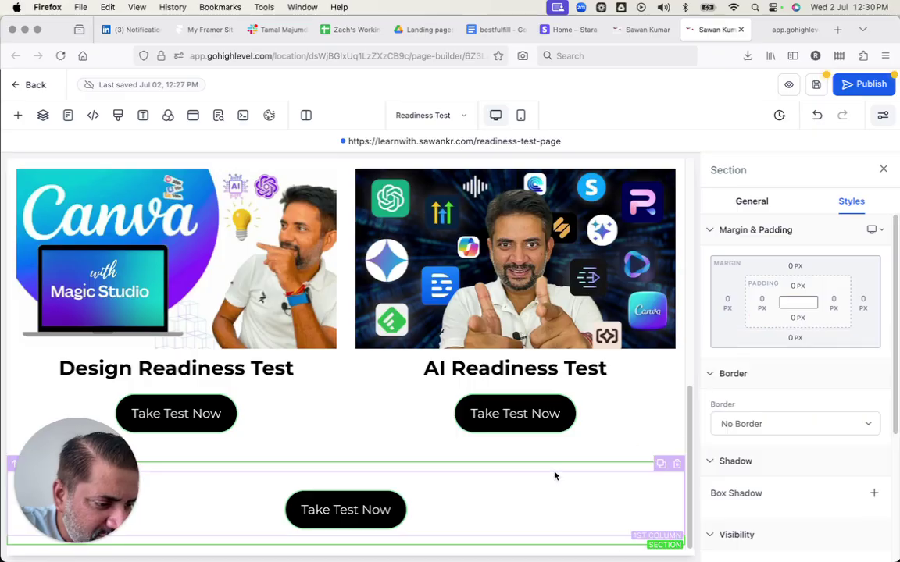
# Step: Set the top and bottom padding of the section's 1 Column row to 0 px
pyautogui.click(549, 467)
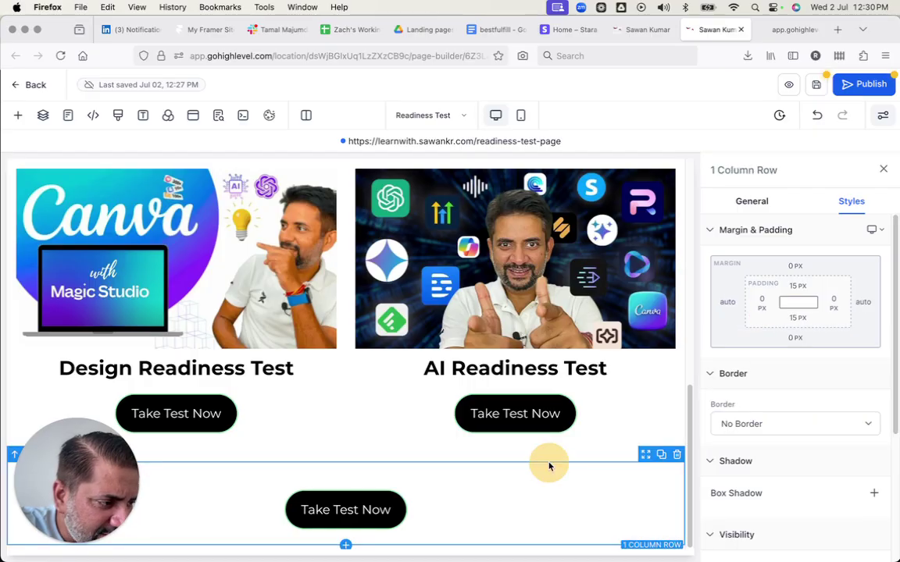
pyautogui.click(798, 286)
pyautogui.moveTo(734, 319); pyautogui.dragTo(707, 316)
pyautogui.click(797, 281)
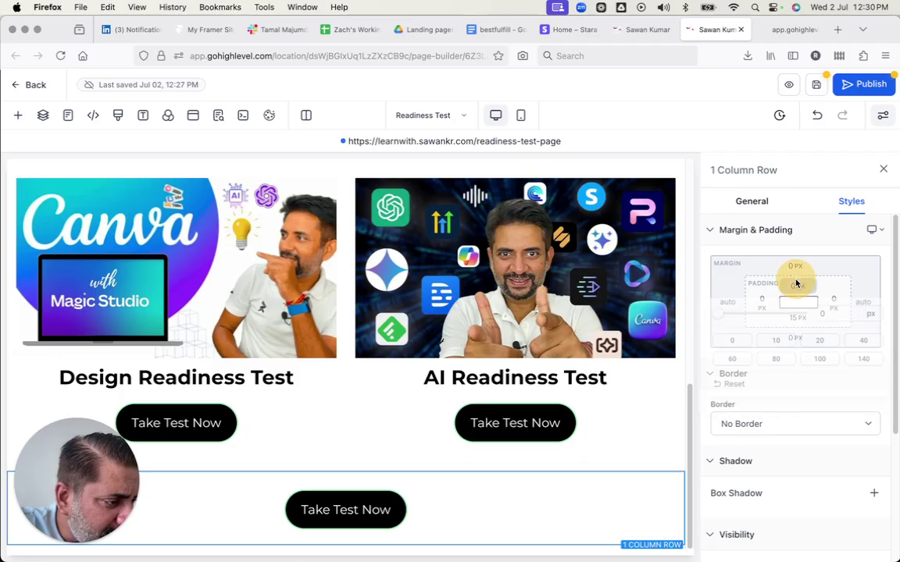
pyautogui.click(784, 321)
pyautogui.moveTo(735, 347); pyautogui.dragTo(689, 354)
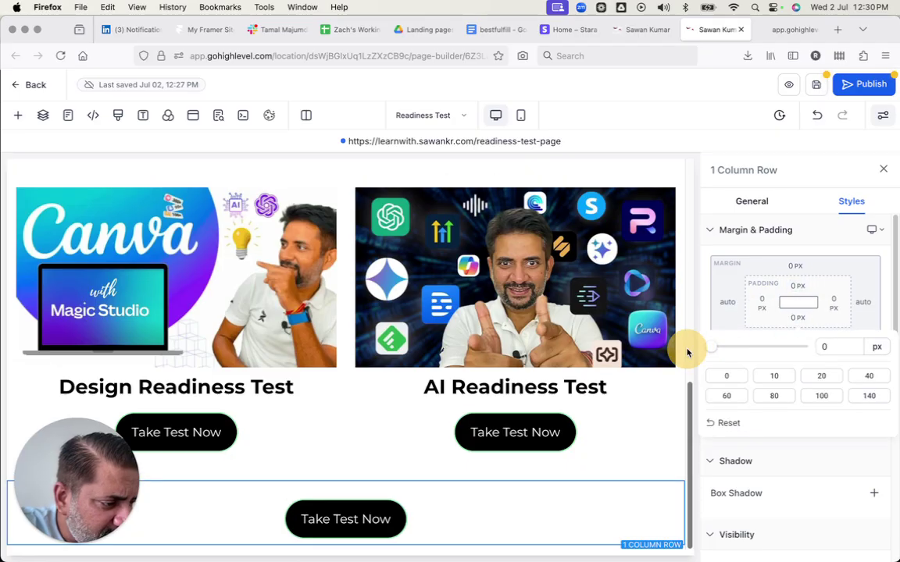
# Step: Set the top and bottom padding of the new row's column to 0 px
pyautogui.click(502, 497)
pyautogui.click(799, 285)
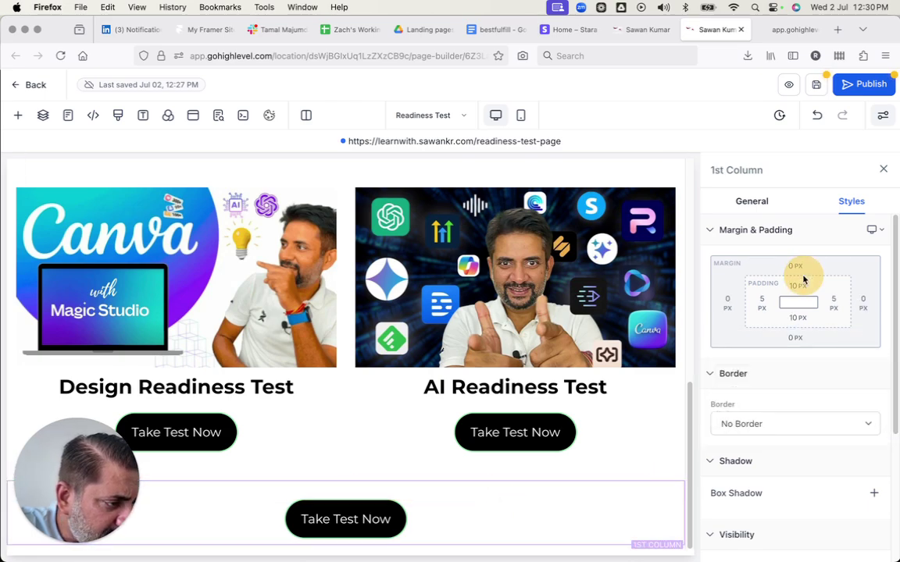
pyautogui.moveTo(733, 318); pyautogui.dragTo(693, 321)
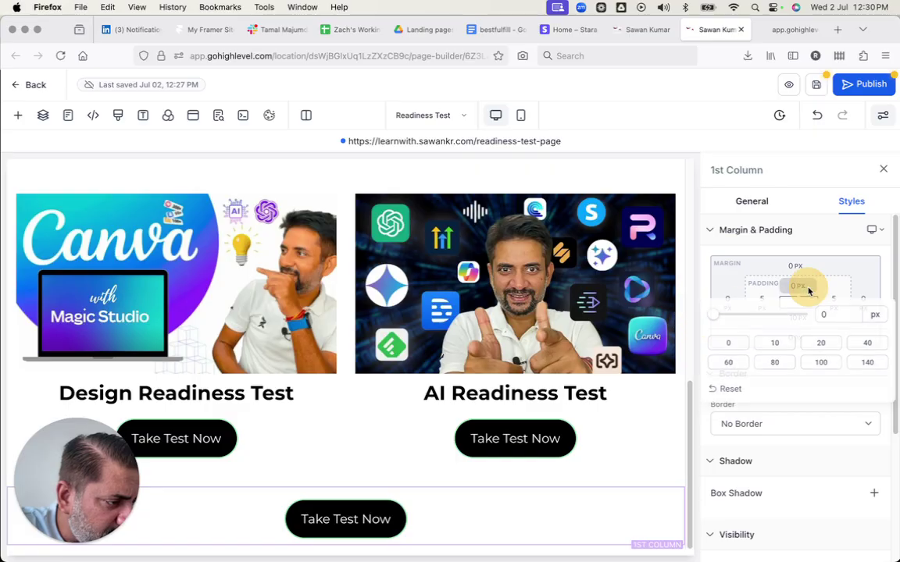
pyautogui.click(798, 318)
pyautogui.moveTo(730, 353); pyautogui.dragTo(683, 352)
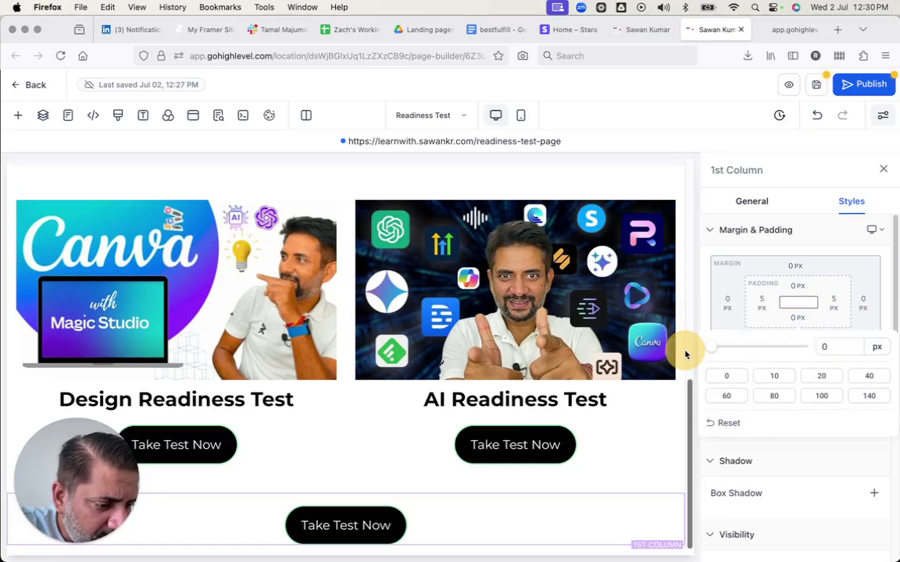
# Step: Set the top margin of the Take Test Now button in the bottom section to 0 px
pyautogui.click(578, 528)
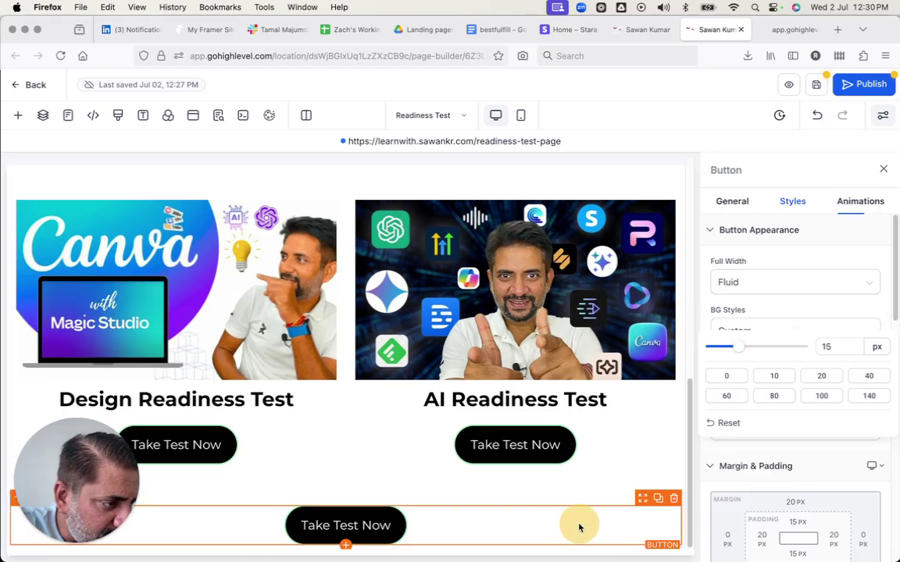
pyautogui.scroll(-5, 770, 469)
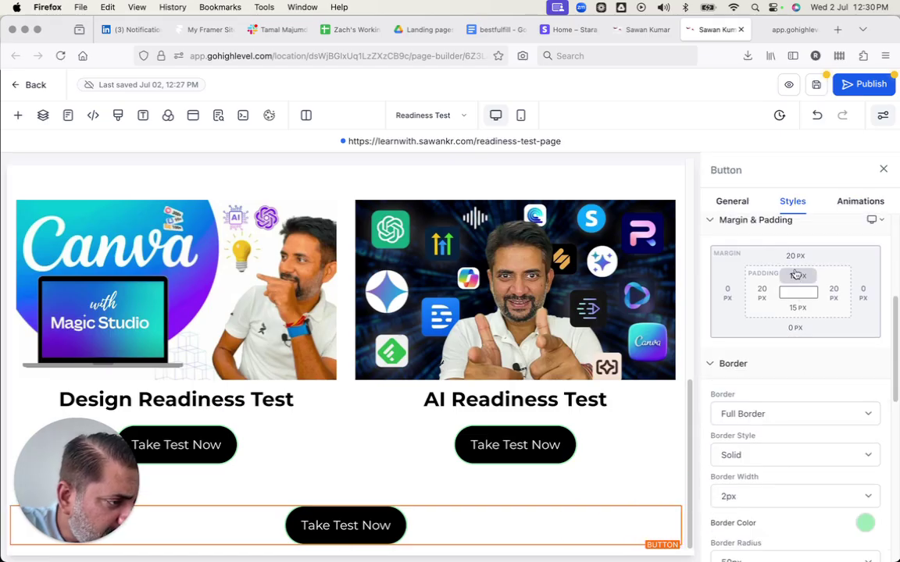
pyautogui.click(795, 257)
pyautogui.moveTo(780, 287); pyautogui.dragTo(683, 297)
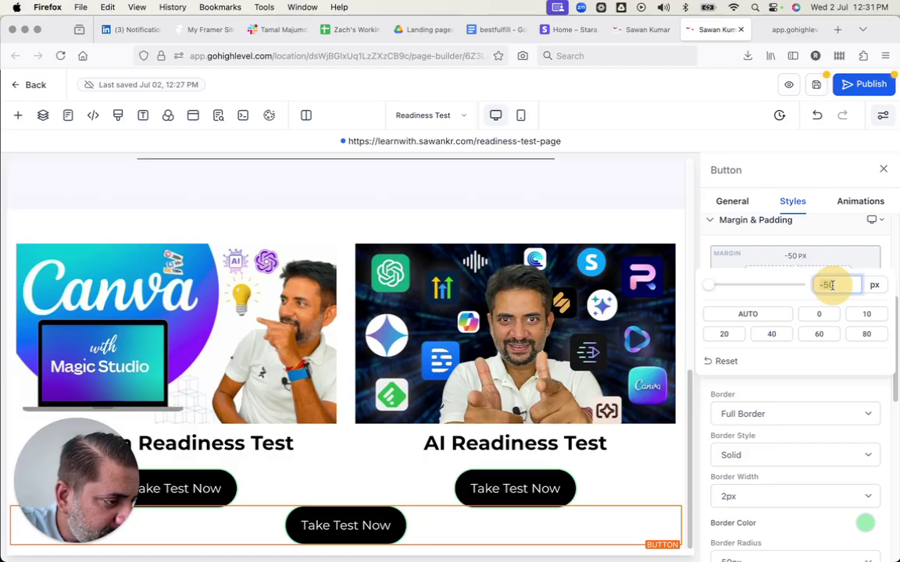
pyautogui.click(785, 251)
pyautogui.click(795, 328)
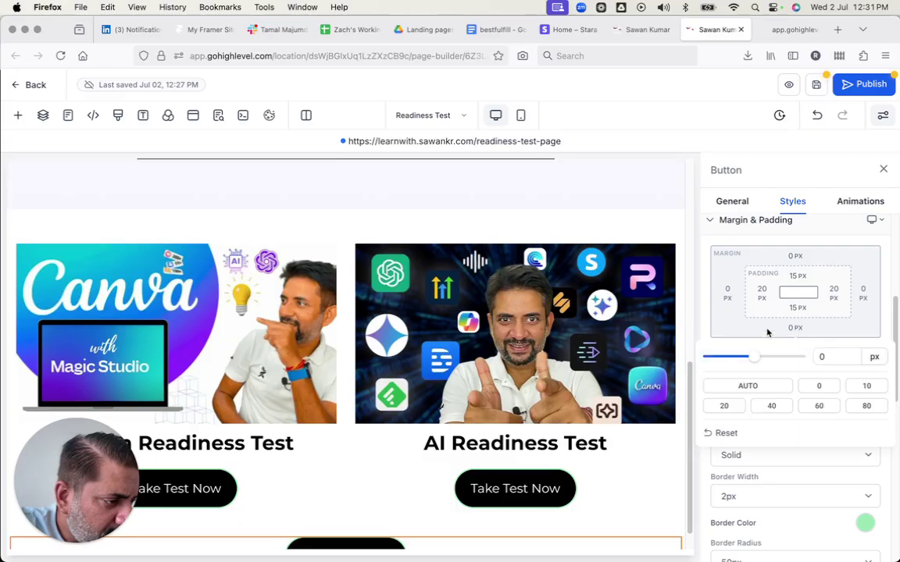
pyautogui.scroll(-1, 545, 492)
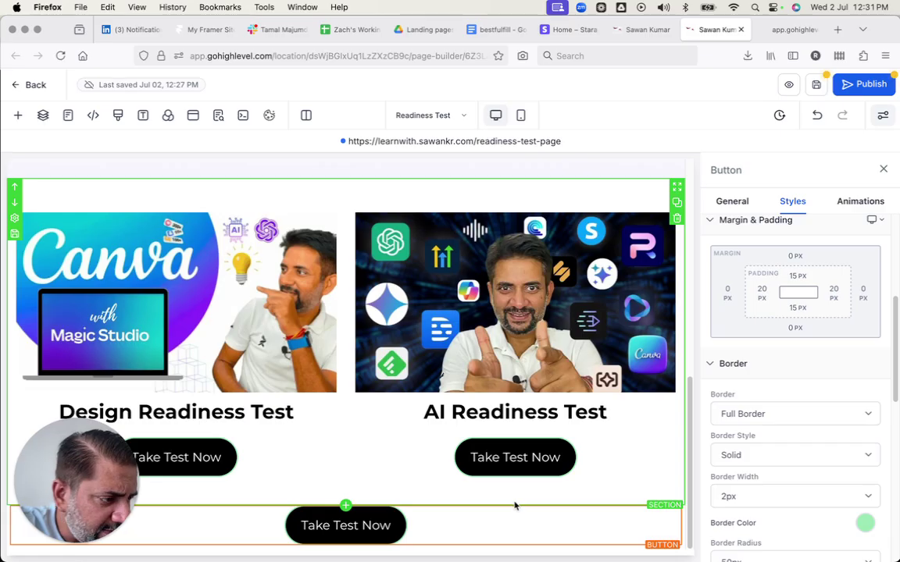
pyautogui.click(514, 506)
pyautogui.click(515, 520)
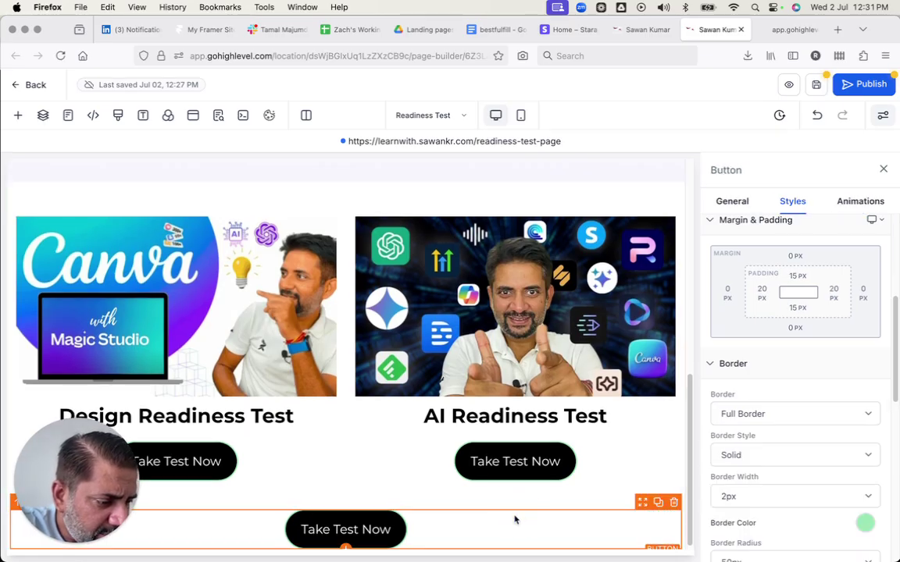
pyautogui.scroll(1, 746, 381)
pyautogui.scroll(-3, 762, 395)
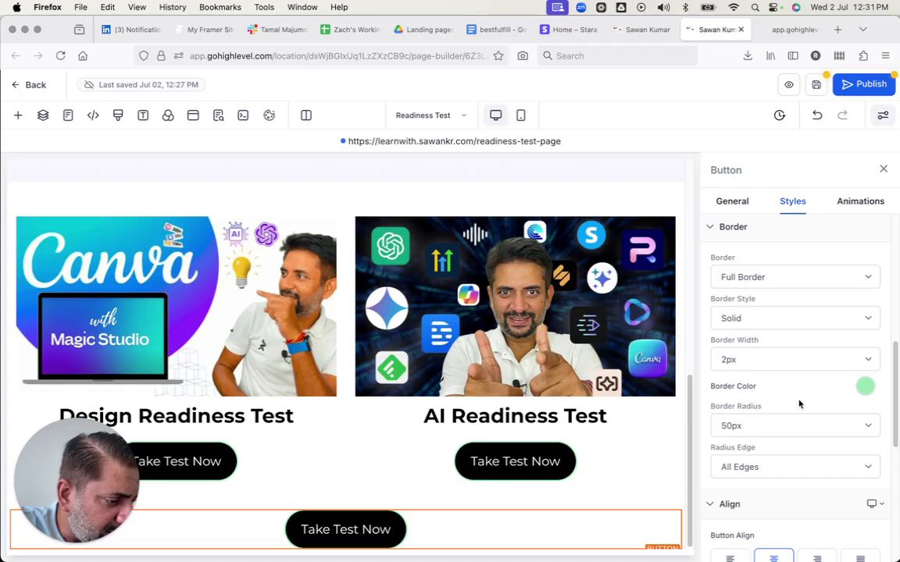
pyautogui.scroll(5, 799, 404)
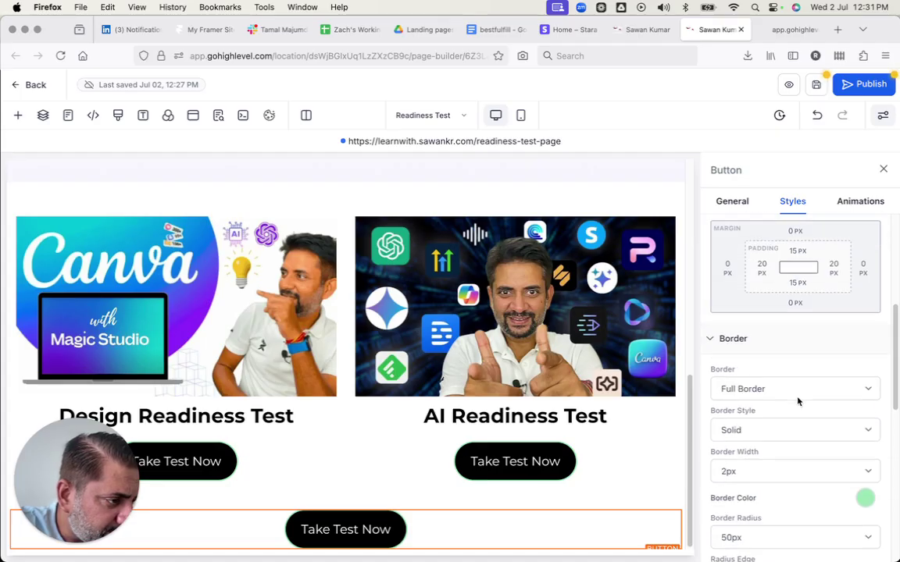
pyautogui.click(731, 206)
pyautogui.scroll(-10, 776, 317)
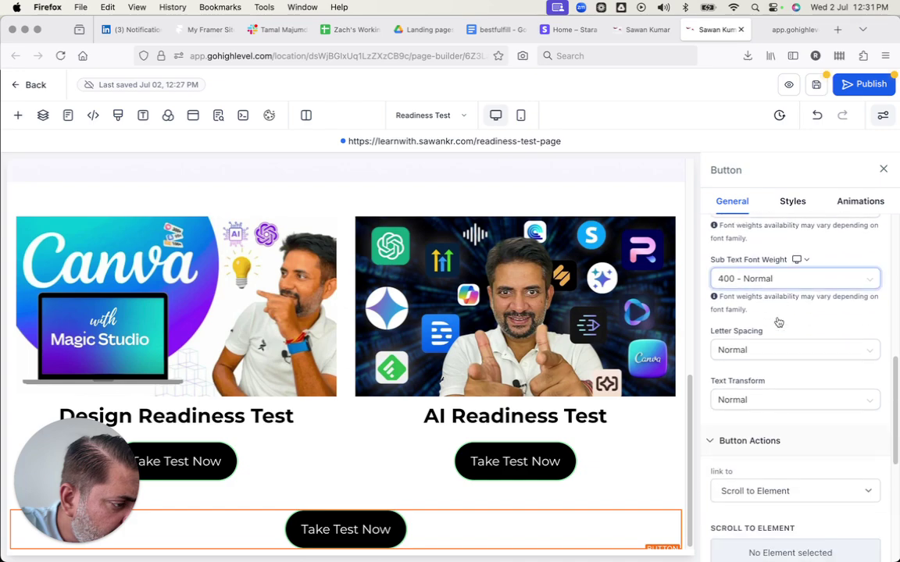
pyautogui.scroll(-8, 782, 320)
pyautogui.click(866, 459)
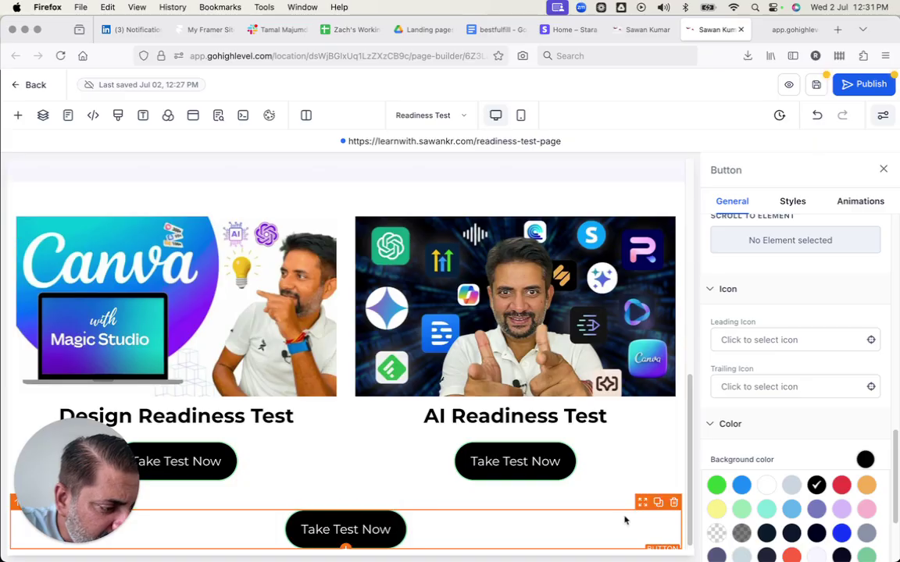
# Step: Set the background color of the column holding the bottom Take Test Now button to bright green
pyautogui.click(683, 535)
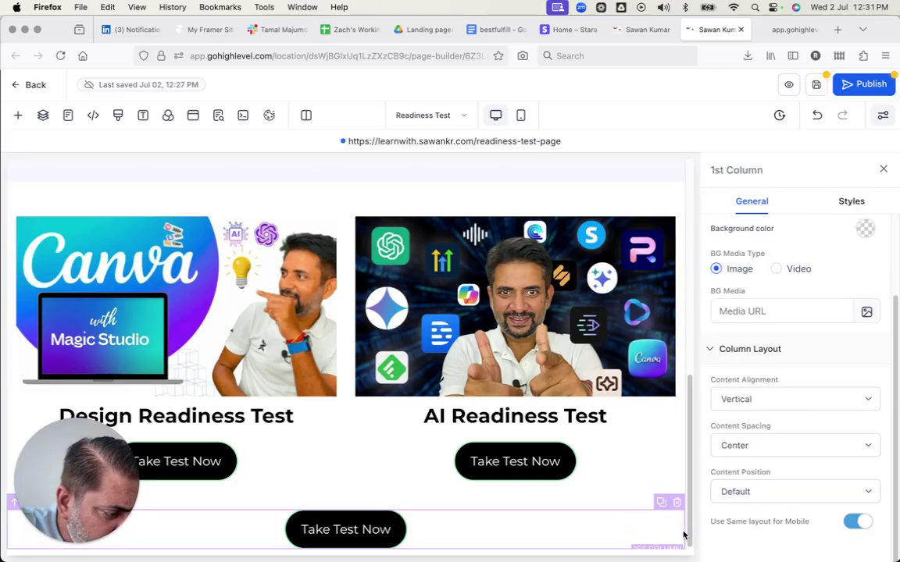
pyautogui.click(870, 228)
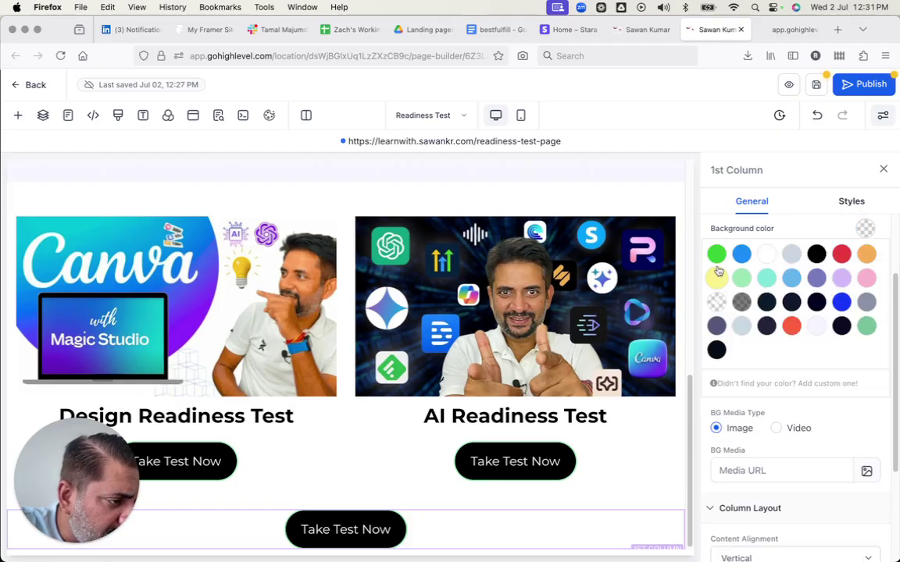
pyautogui.click(717, 255)
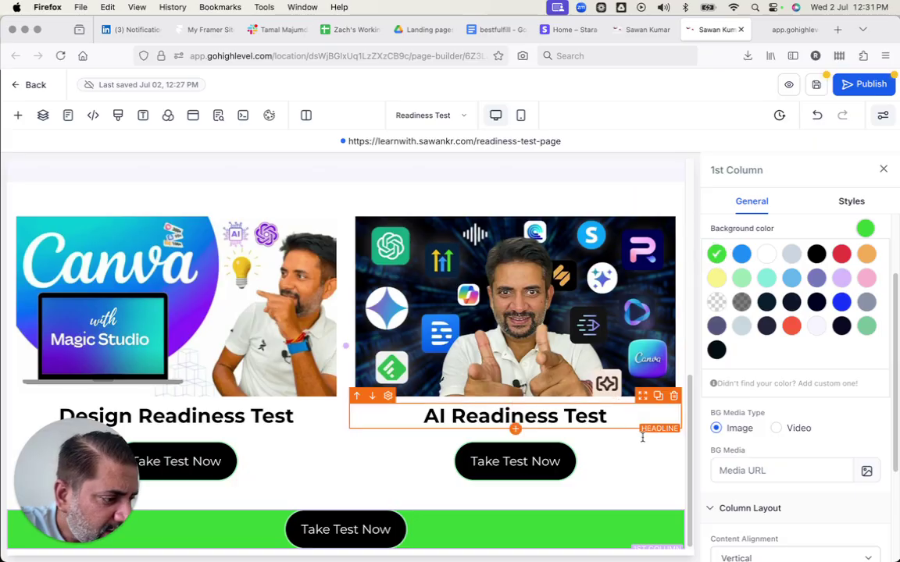
# Step: Set the top and bottom margins of the Take Test Now button in the green section to 10 px
pyautogui.click(617, 521)
pyautogui.scroll(-8, 788, 377)
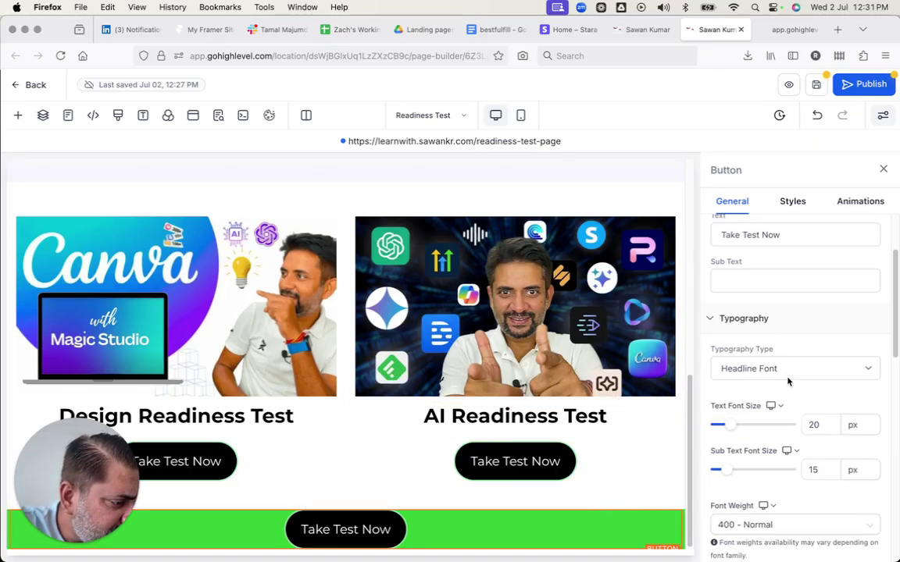
pyautogui.scroll(10, 788, 377)
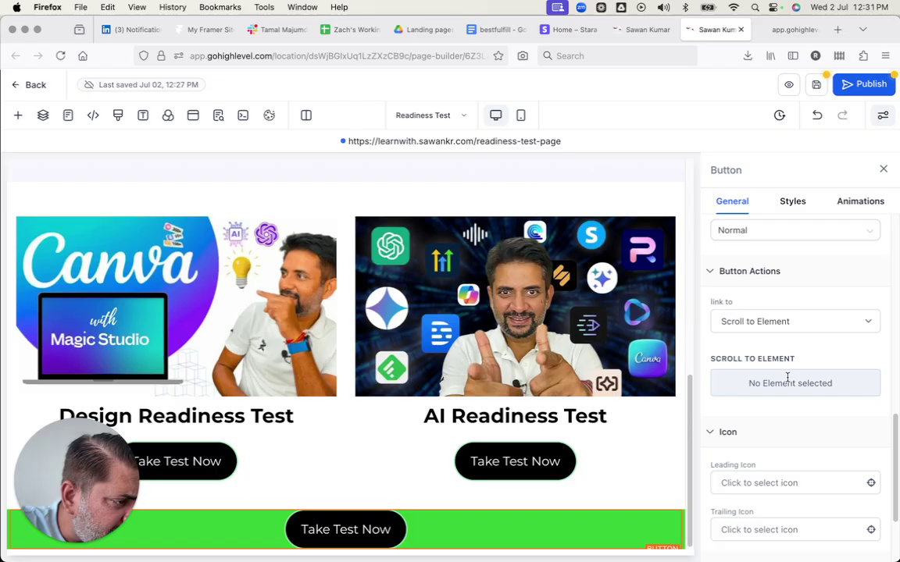
pyautogui.click(792, 195)
pyautogui.click(850, 201)
pyautogui.click(793, 202)
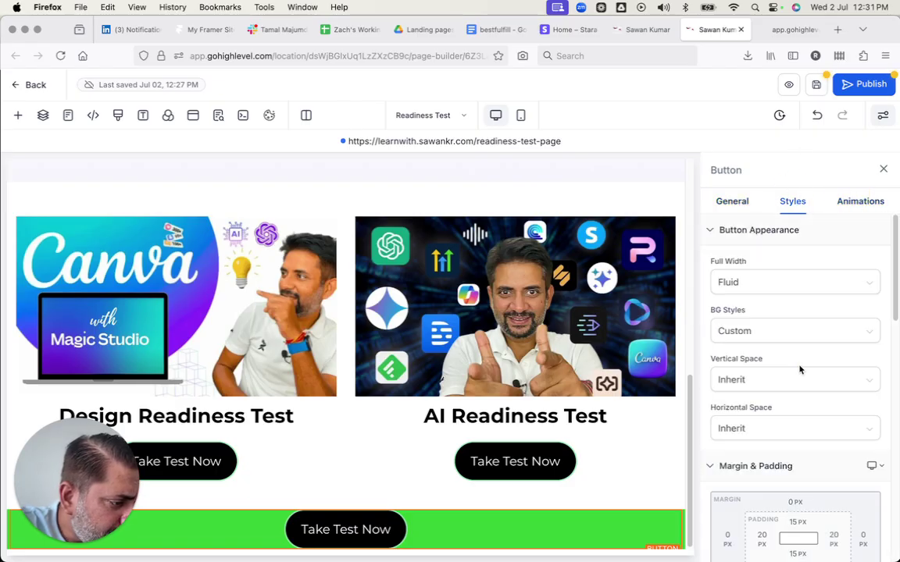
pyautogui.scroll(-3, 798, 391)
pyautogui.click(795, 336)
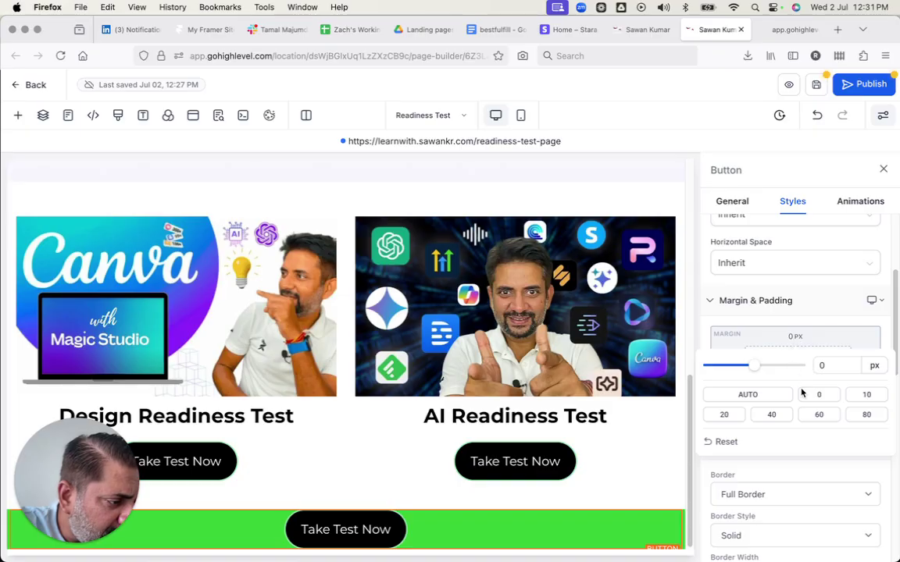
pyautogui.click(865, 395)
pyautogui.click(800, 342)
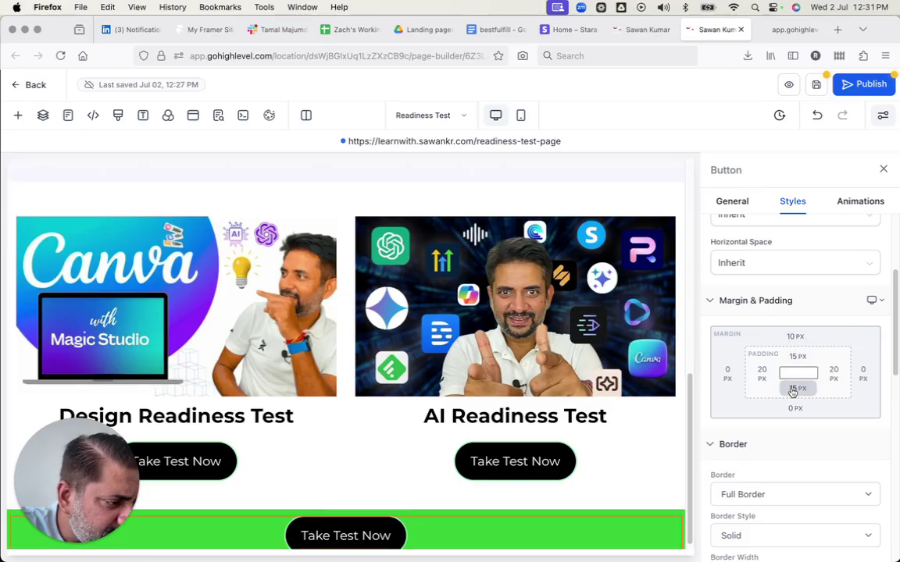
pyautogui.click(797, 412)
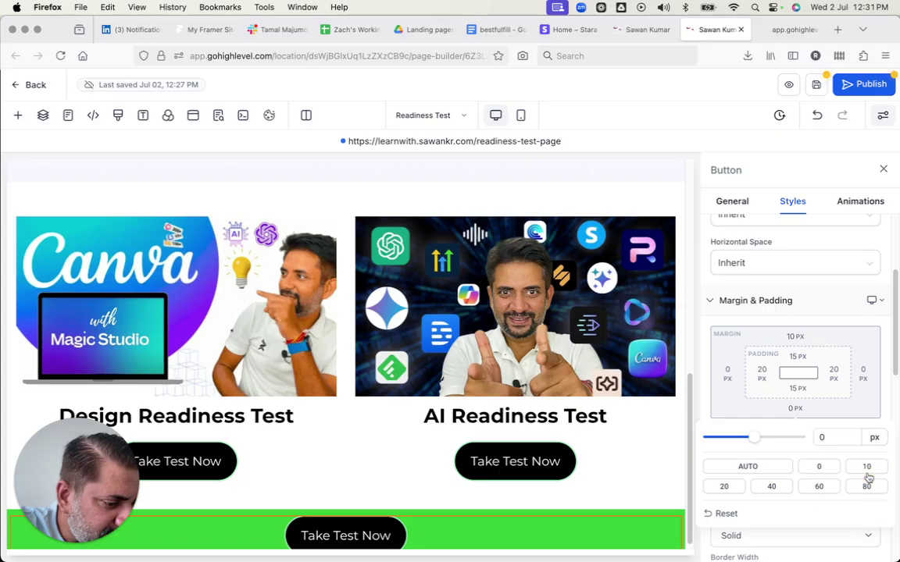
pyautogui.click(866, 467)
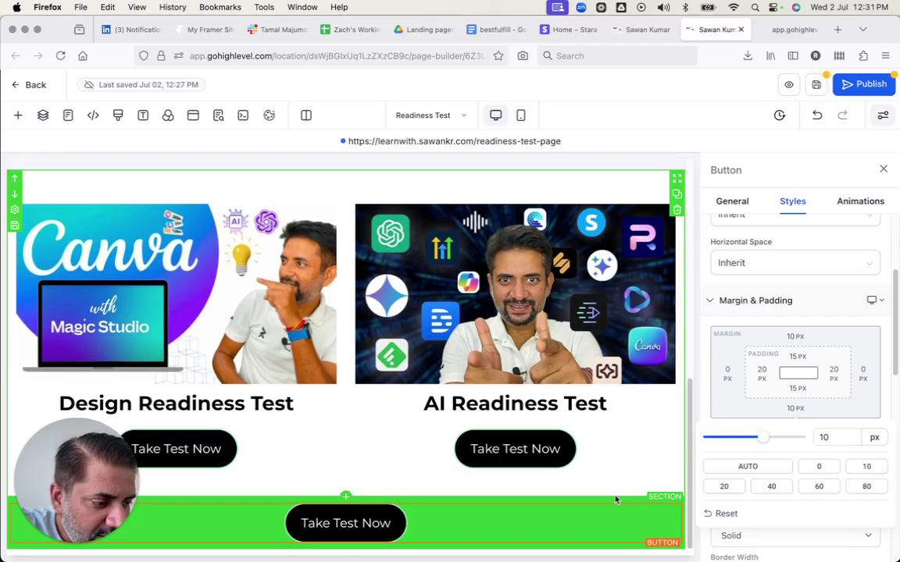
# Step: Save the page and check in the preview how the green Take Test Now section sticks to the bottom
pyautogui.scroll(5, 831, 270)
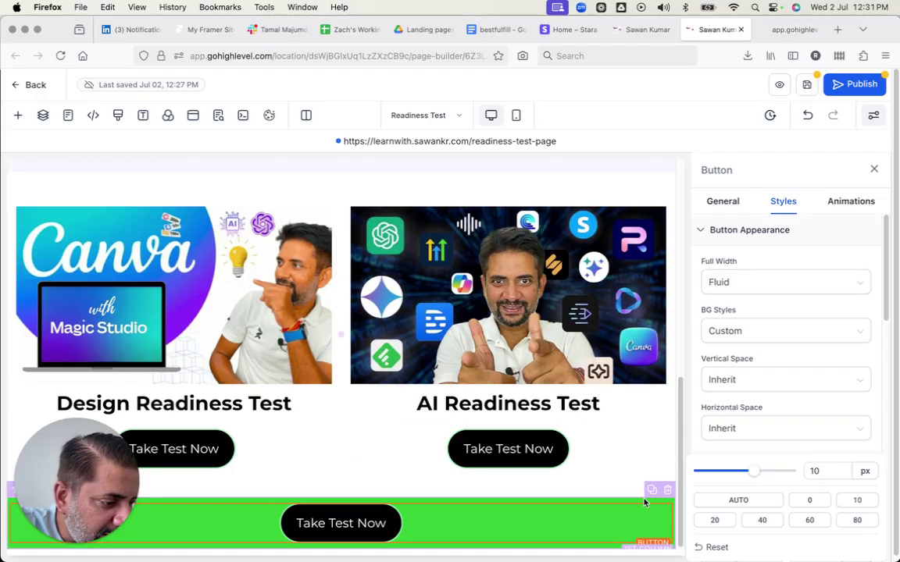
pyautogui.click(807, 84)
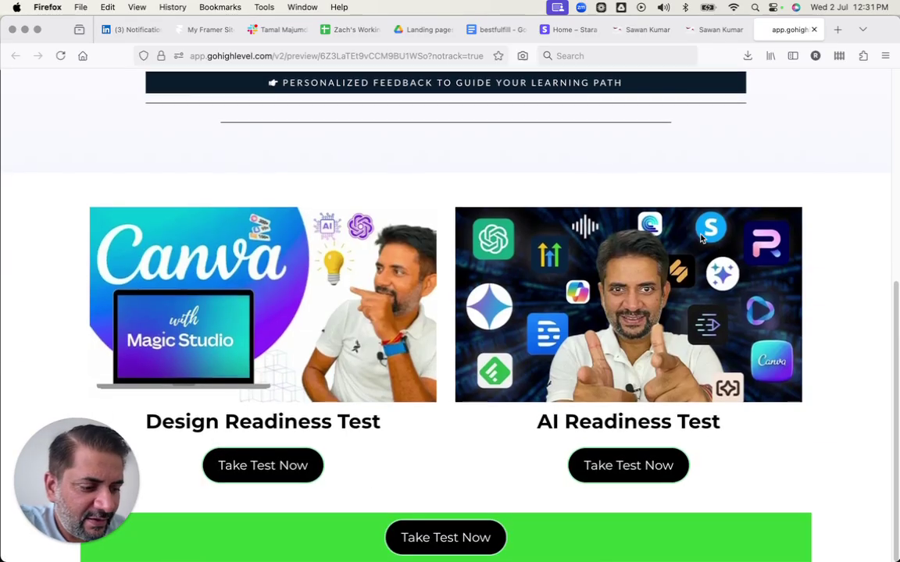
pyautogui.scroll(5, 700, 238)
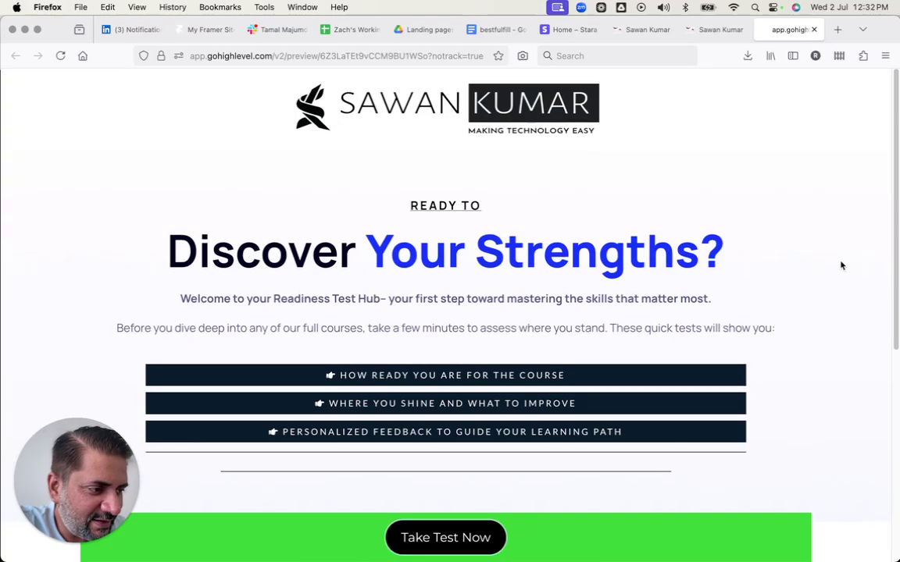
# Step: Return to the page builder and review the page layout in mobile mode
pyautogui.hotkey('ctrl', 'shift', 'Tab')
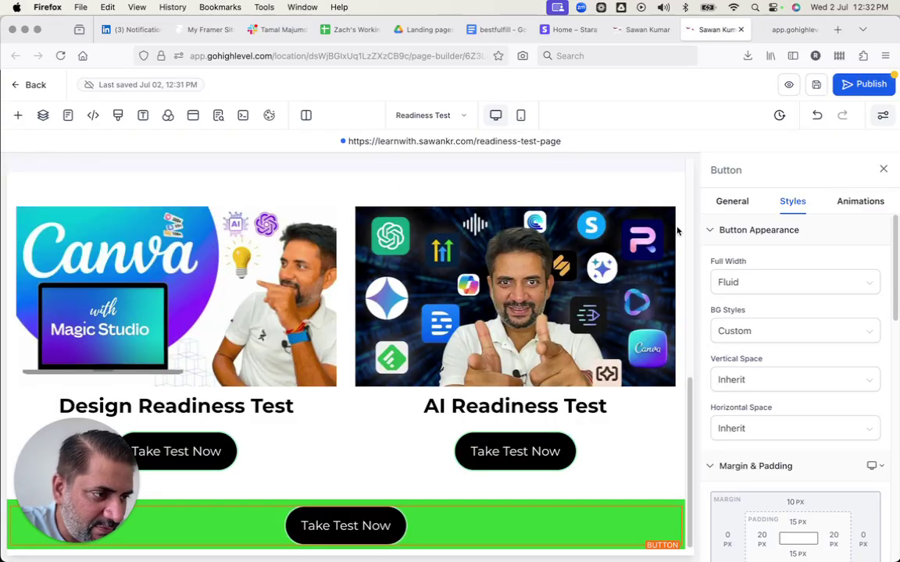
pyautogui.scroll(5, 677, 230)
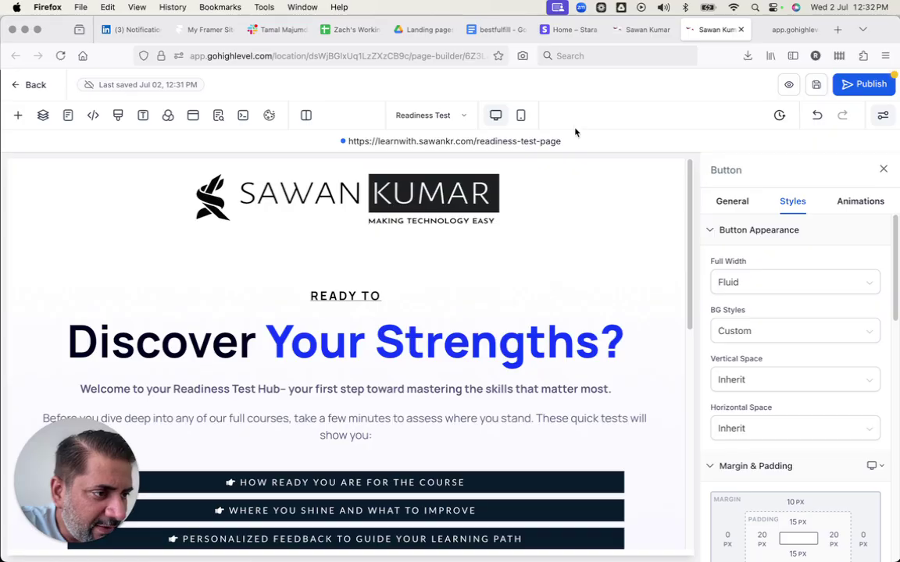
pyautogui.click(601, 10)
pyautogui.click(521, 117)
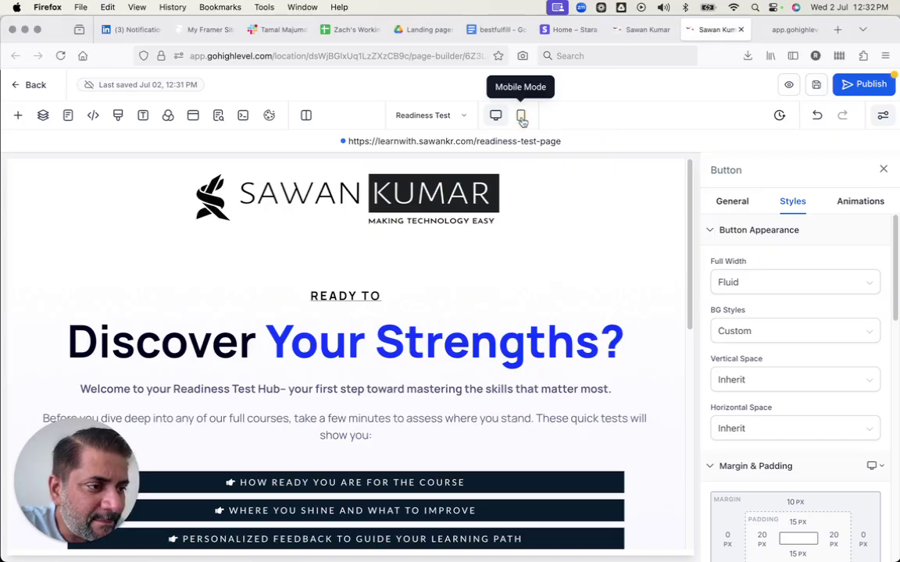
pyautogui.scroll(-15, 399, 387)
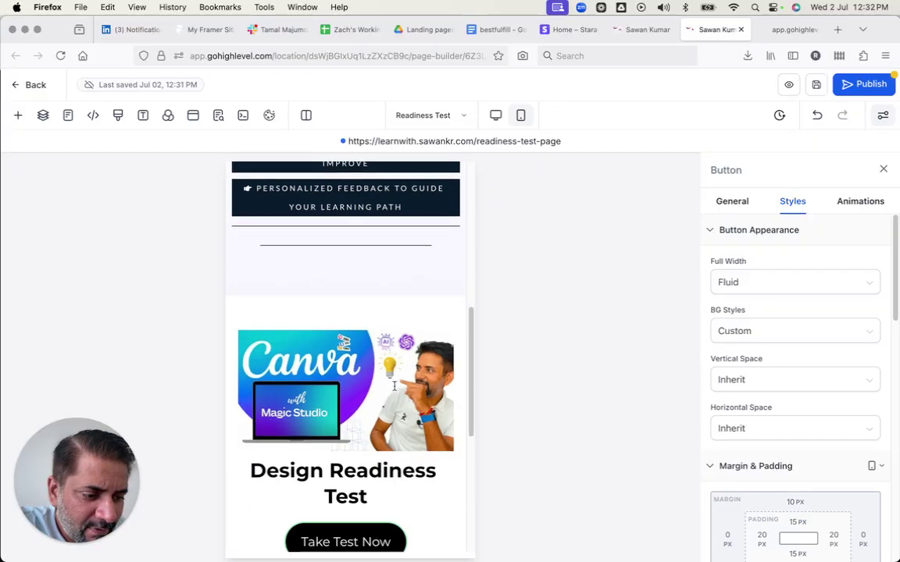
pyautogui.scroll(15, 394, 388)
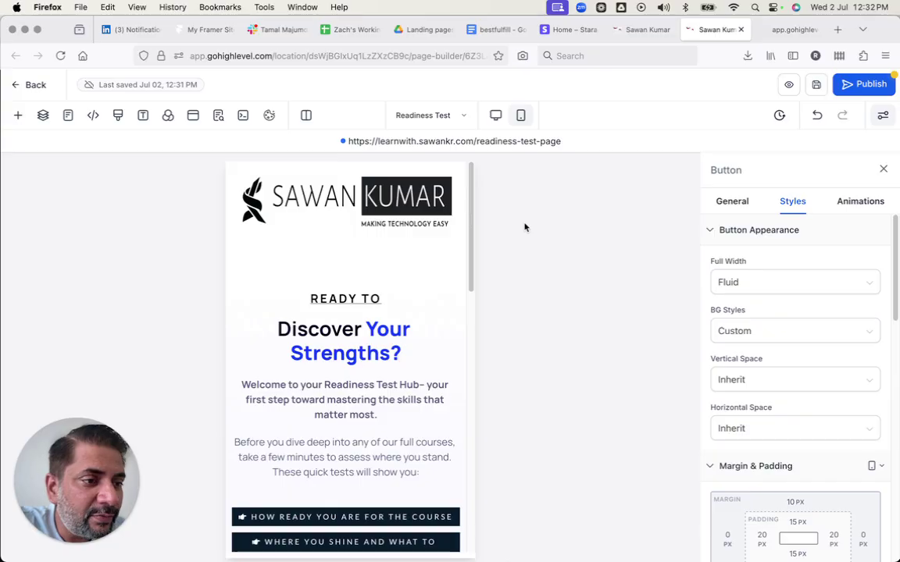
# Step: Inspect the preview page with the developer tools, narrow it to phone width and check the sticky Take Test Now section while scrolling
pyautogui.hotkey('ctrl', 'Tab')
pyautogui.rightClick(801, 234)
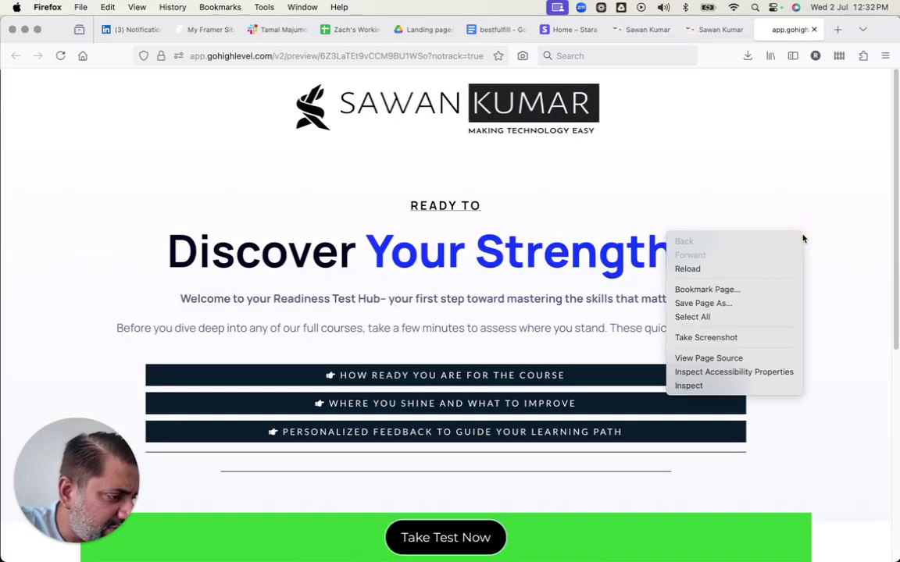
pyautogui.click(746, 391)
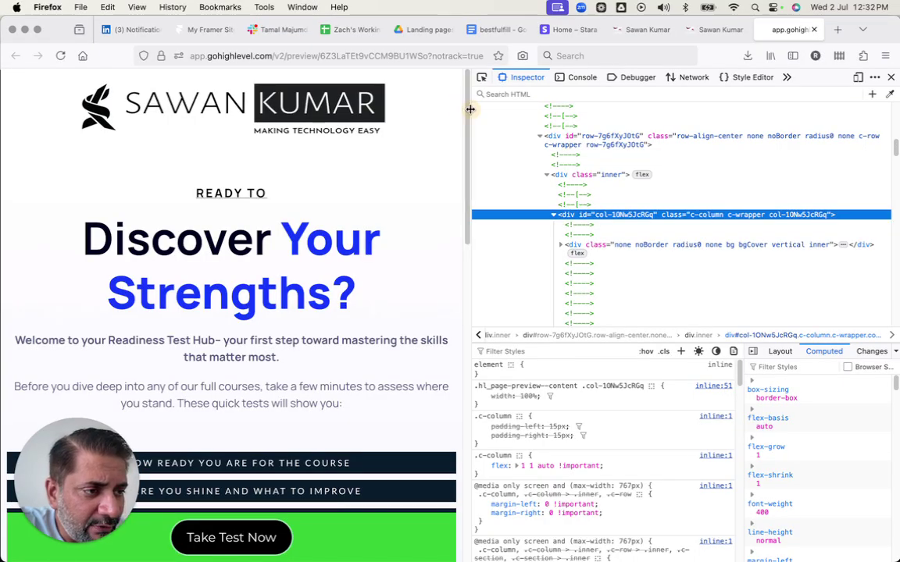
pyautogui.moveTo(473, 110); pyautogui.dragTo(232, 125)
pyautogui.moveTo(76, 473); pyautogui.dragTo(482, 412)
pyautogui.scroll(-8, 149, 398)
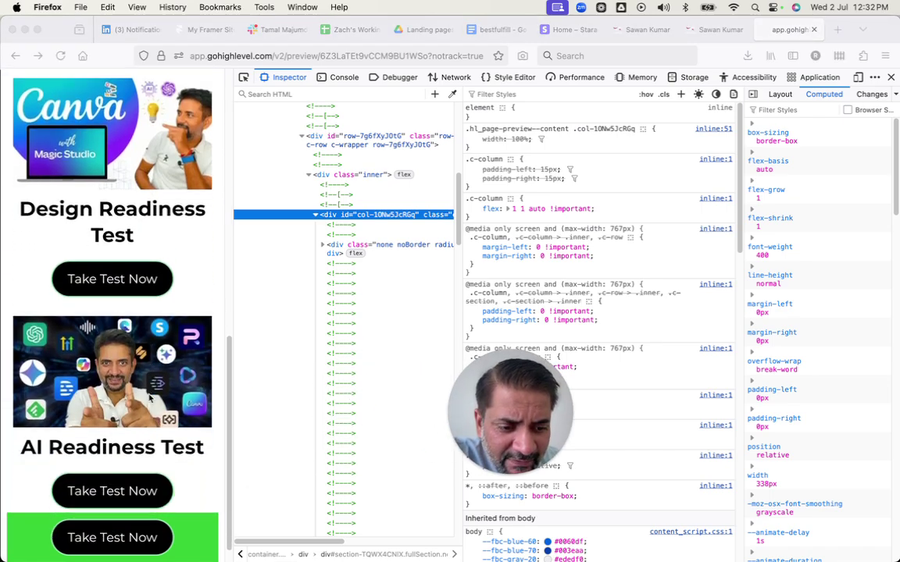
pyautogui.scroll(9, 150, 399)
pyautogui.scroll(-1, 149, 399)
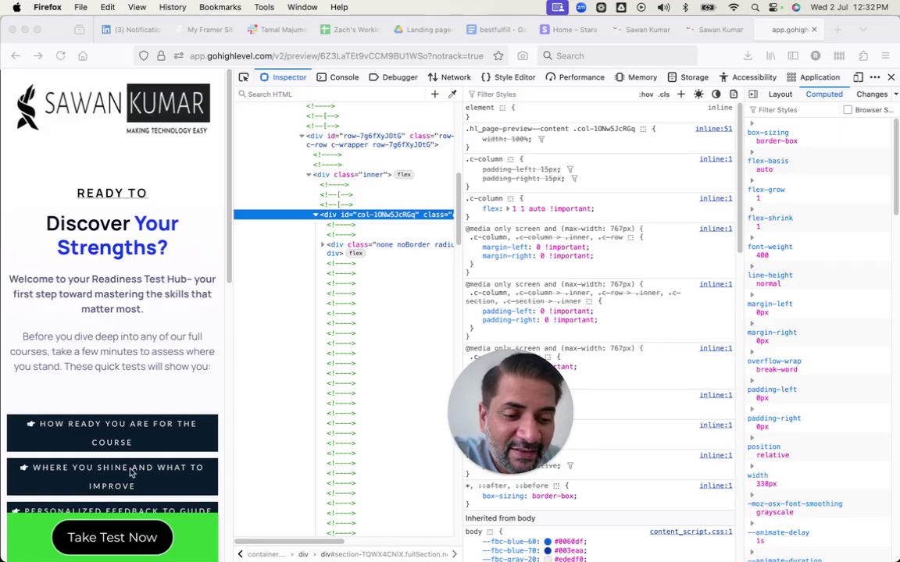
# Step: Scroll through the phone-width preview and try the sticky Take Test Now button
pyautogui.scroll(-10, 131, 472)
pyautogui.scroll(11, 131, 472)
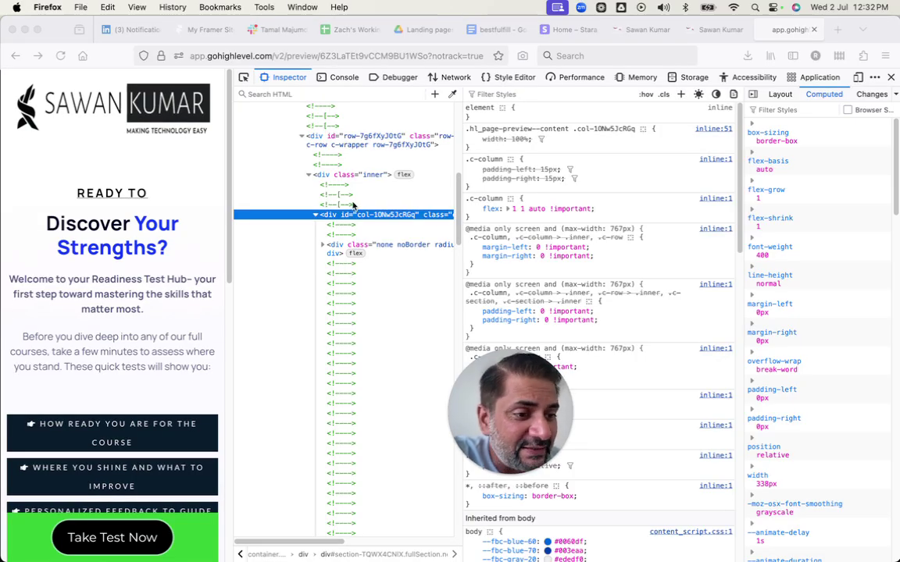
pyautogui.click(145, 538)
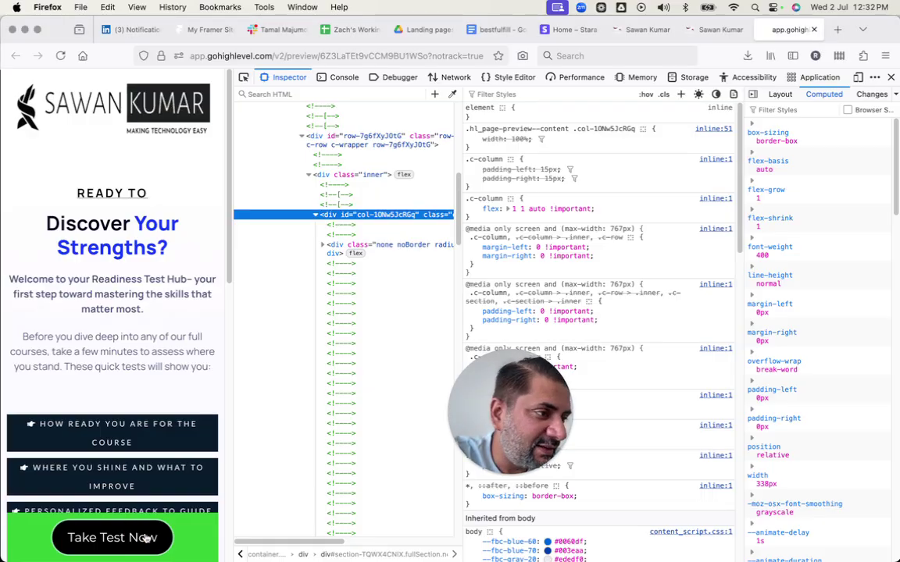
# Step: In the page builder, delete the green Take Test Now section at the end of the page and publish the page
pyautogui.click(641, 29)
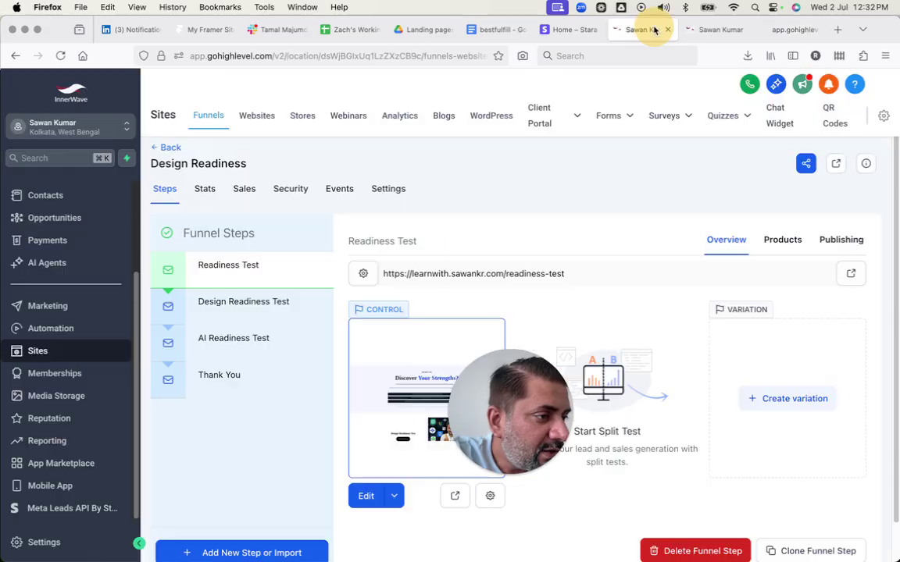
pyautogui.click(707, 29)
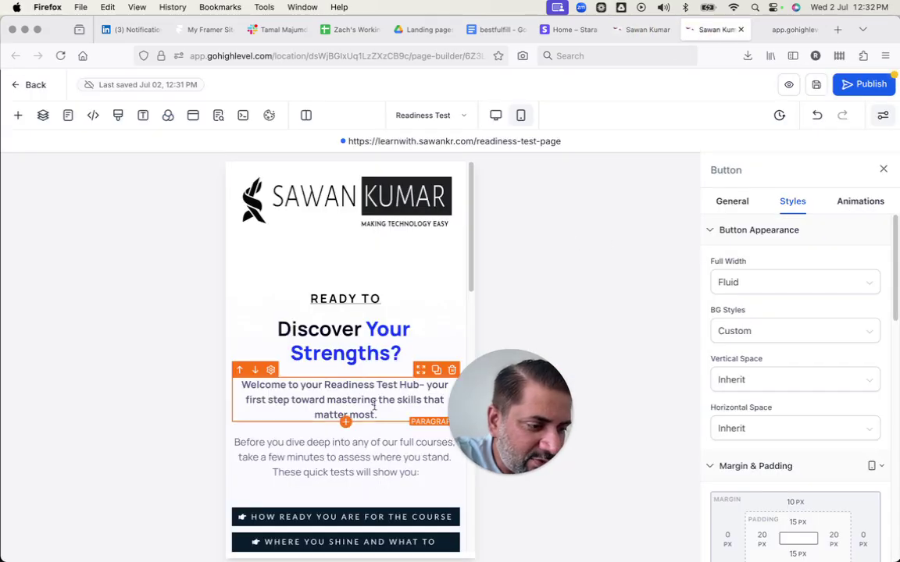
pyautogui.scroll(-10, 344, 375)
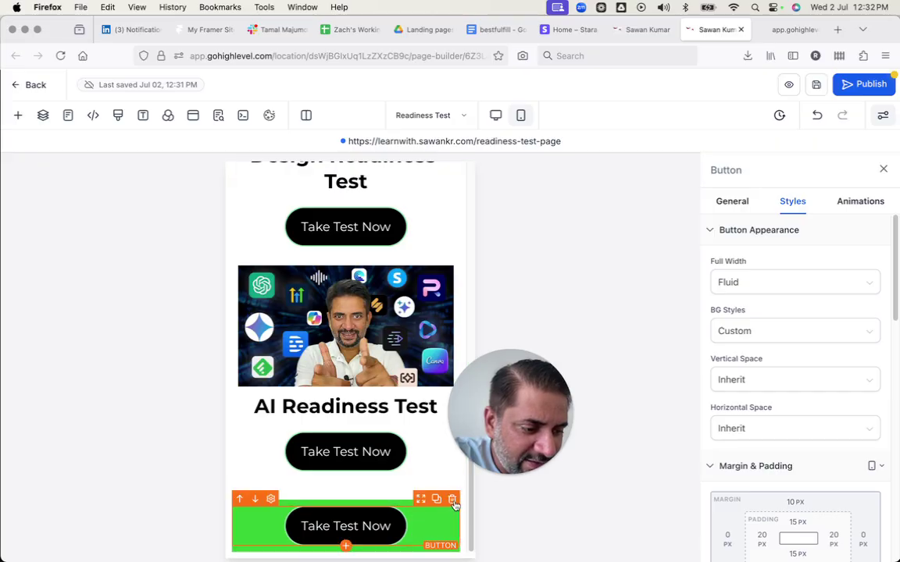
pyautogui.click(452, 499)
pyautogui.click(453, 496)
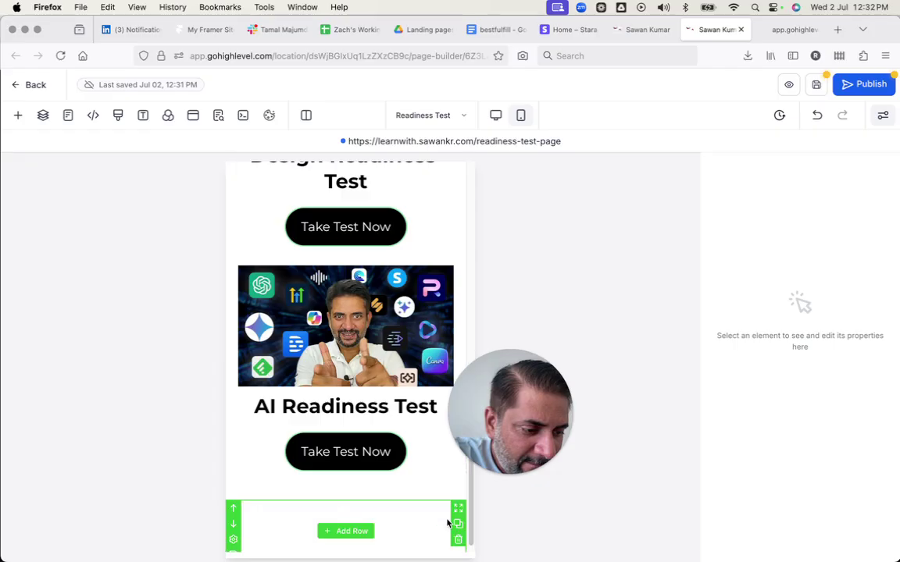
pyautogui.click(460, 542)
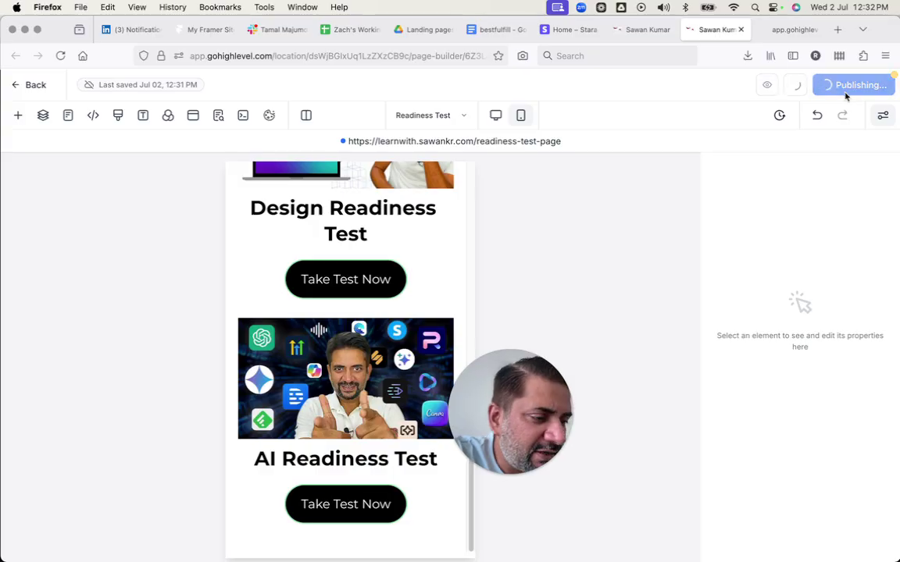
# Step: Switch to the Gamma presentation in Chrome and show the Step 5: Add Sticky CTA Button slide in full screen
pyautogui.press('super+Tab')
pyautogui.press('super+Tab')
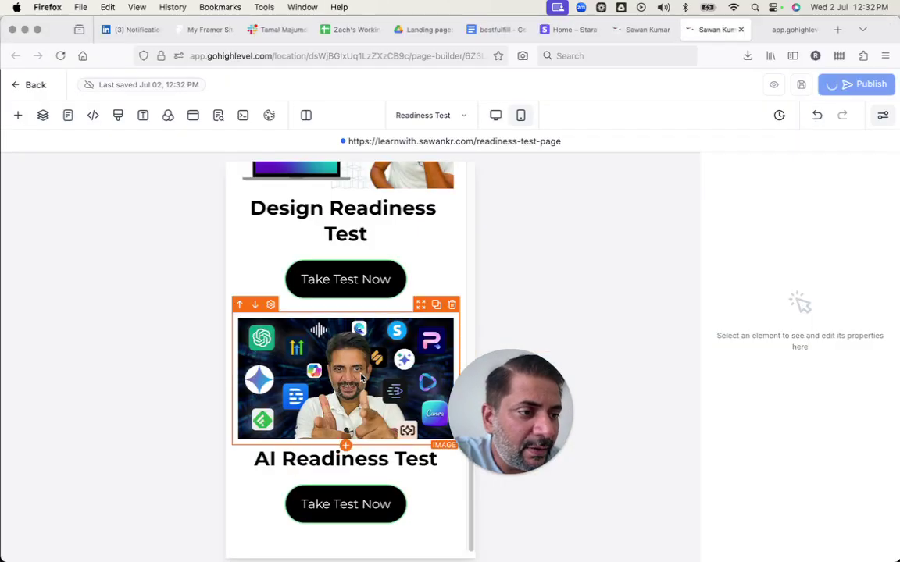
pyautogui.press('super+Tab')
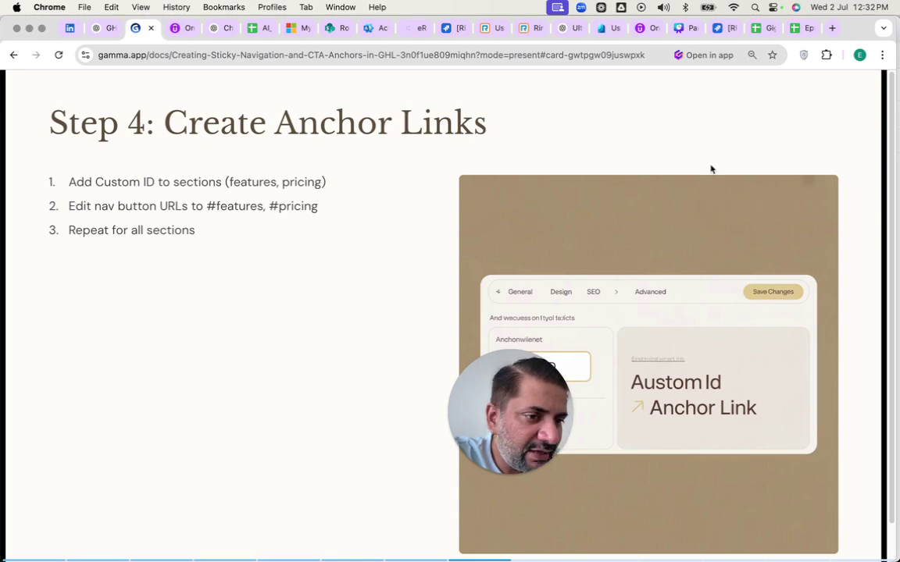
pyautogui.press('Right')
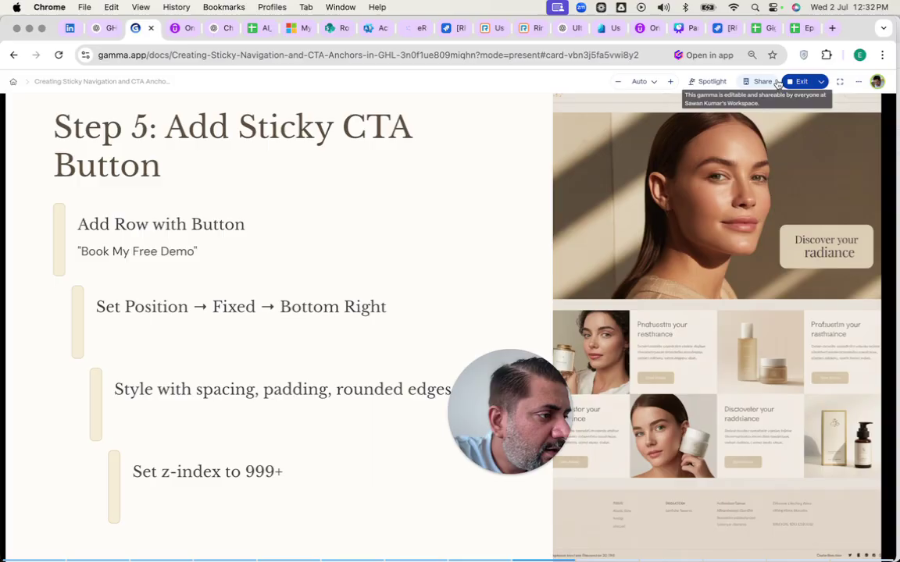
pyautogui.click(839, 82)
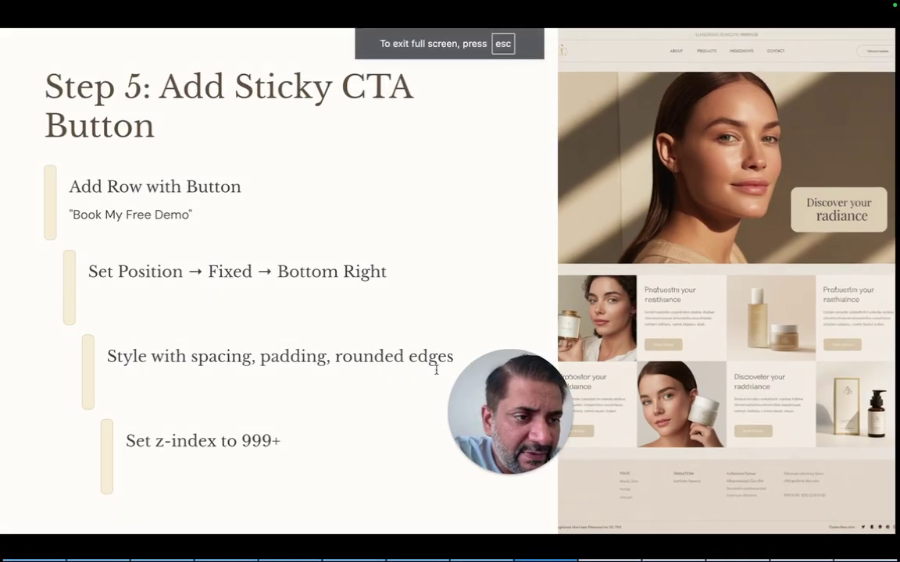
# Step: Go through the remaining slides from Step 6: Mobile Optimisation to Your Next Steps
pyautogui.press('Right')
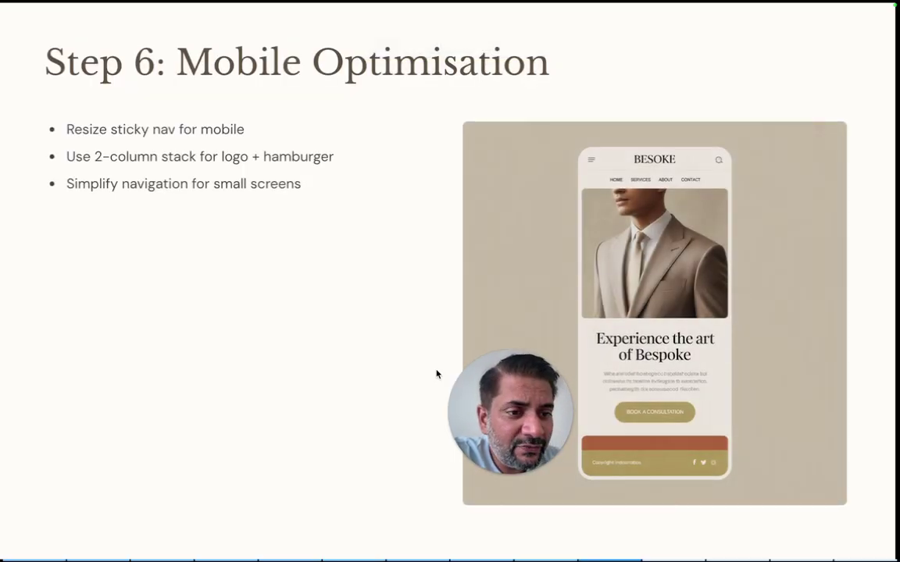
pyautogui.press('Right')
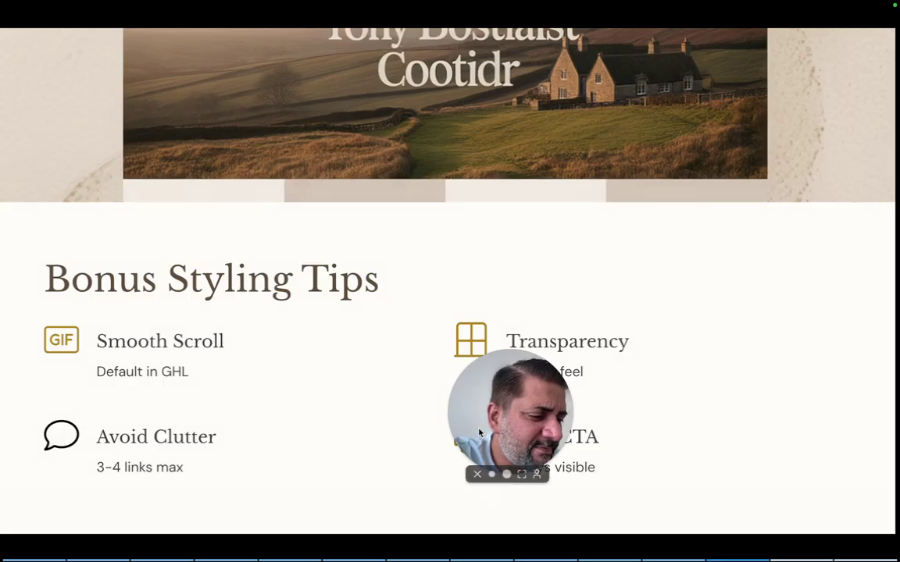
pyautogui.moveTo(476, 429); pyautogui.dragTo(94, 449)
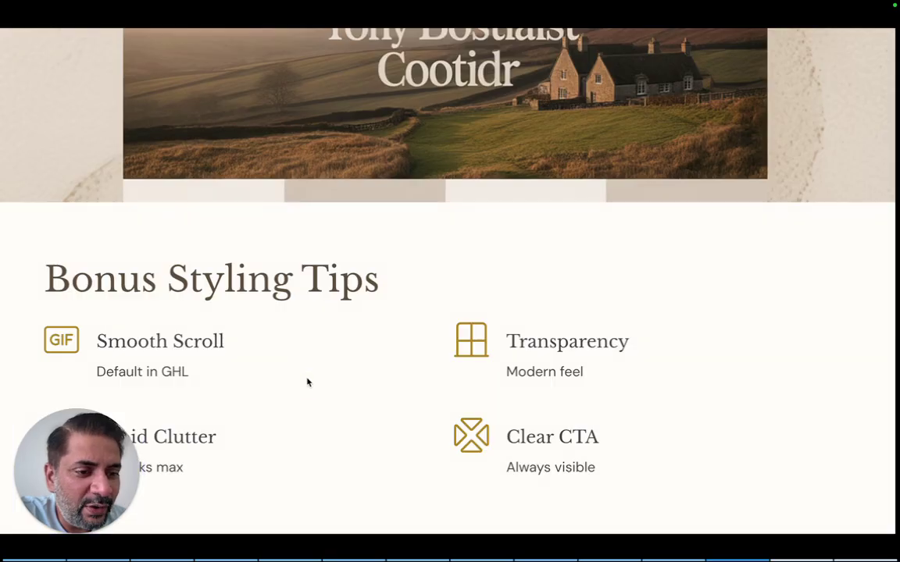
pyautogui.click(395, 70)
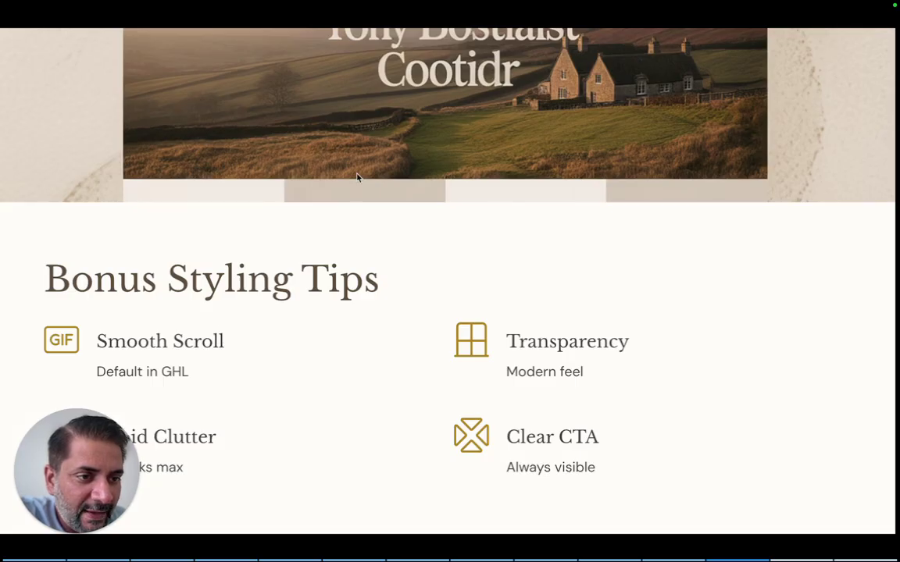
pyautogui.press('Right')
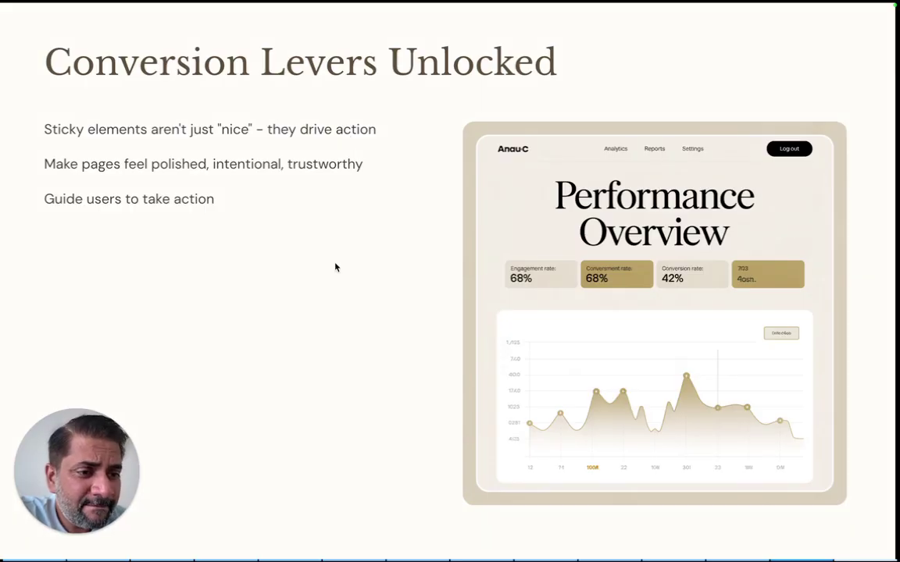
pyautogui.press('Right')
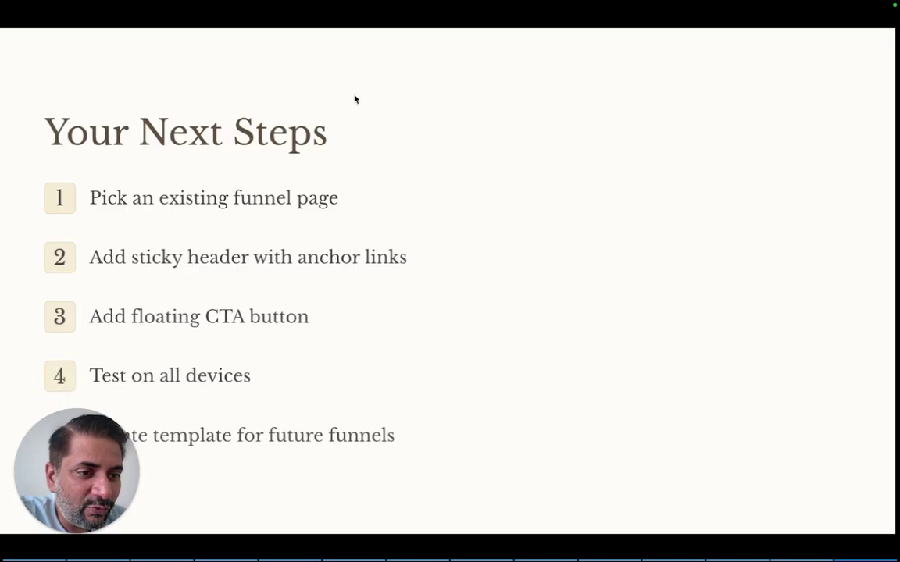